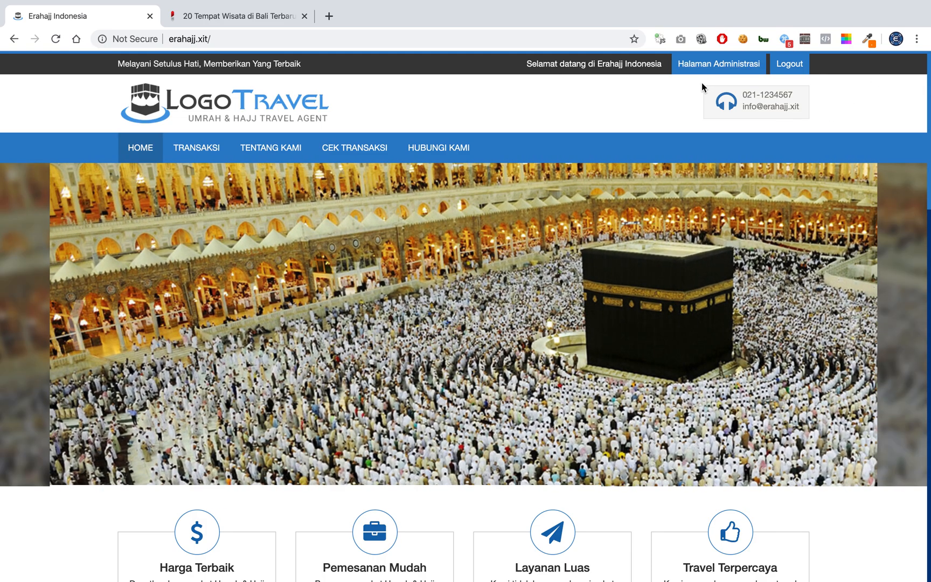
- Go to the administration site's Paket Wisata package master data and try to add a new package
click(703, 70)
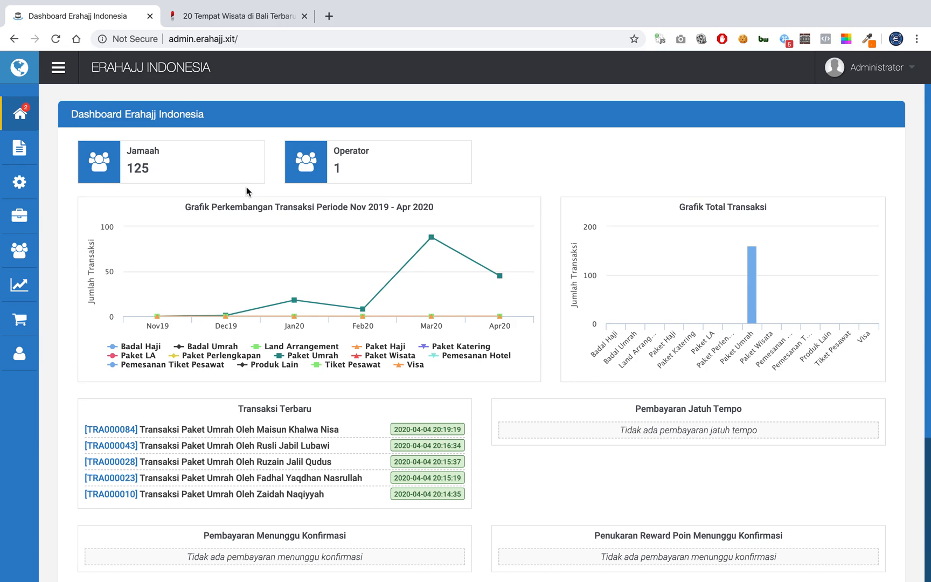
click(19, 218)
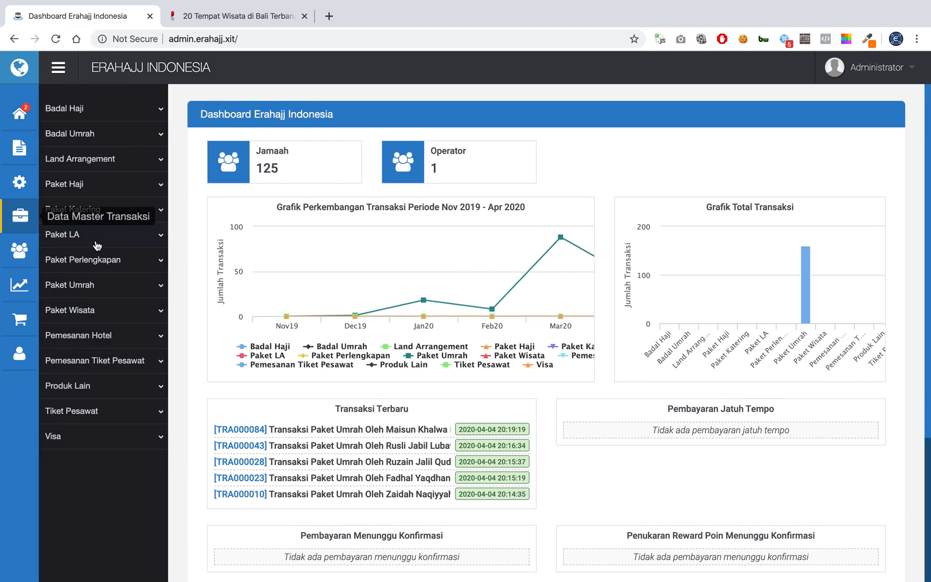
click(131, 311)
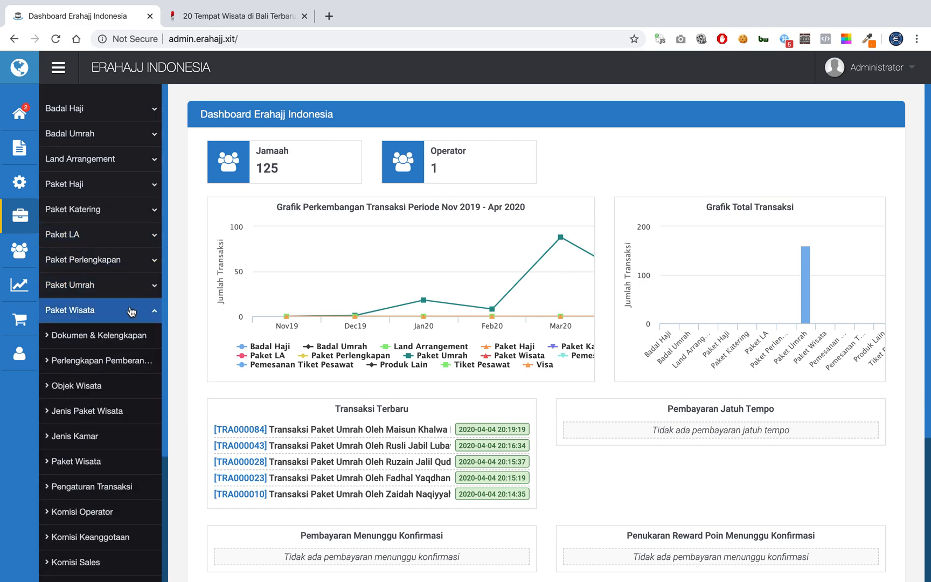
click(101, 461)
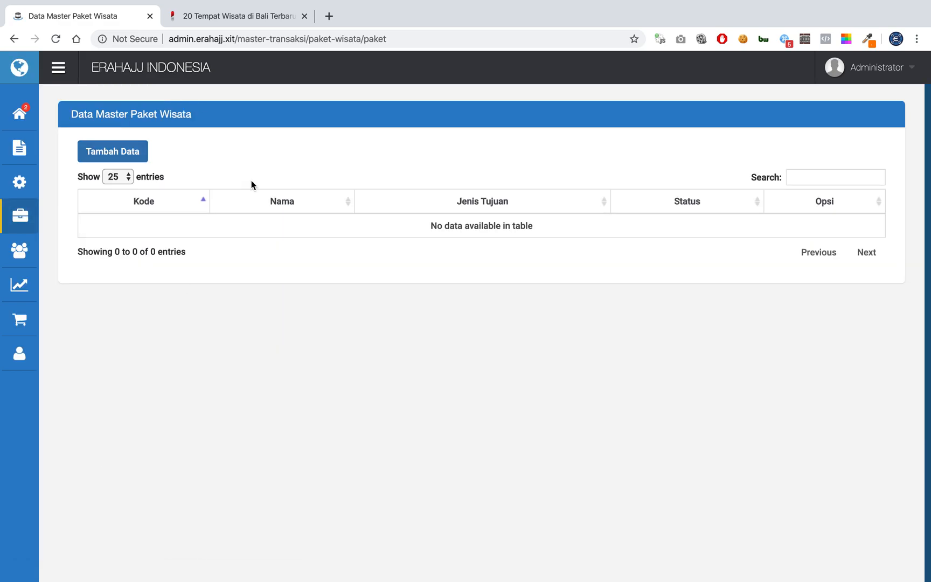
click(110, 152)
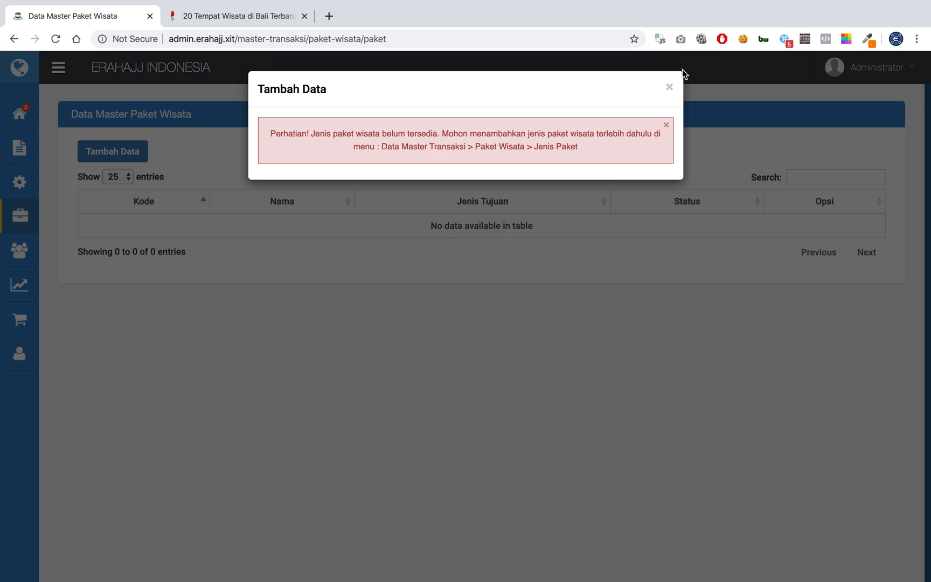
click(670, 88)
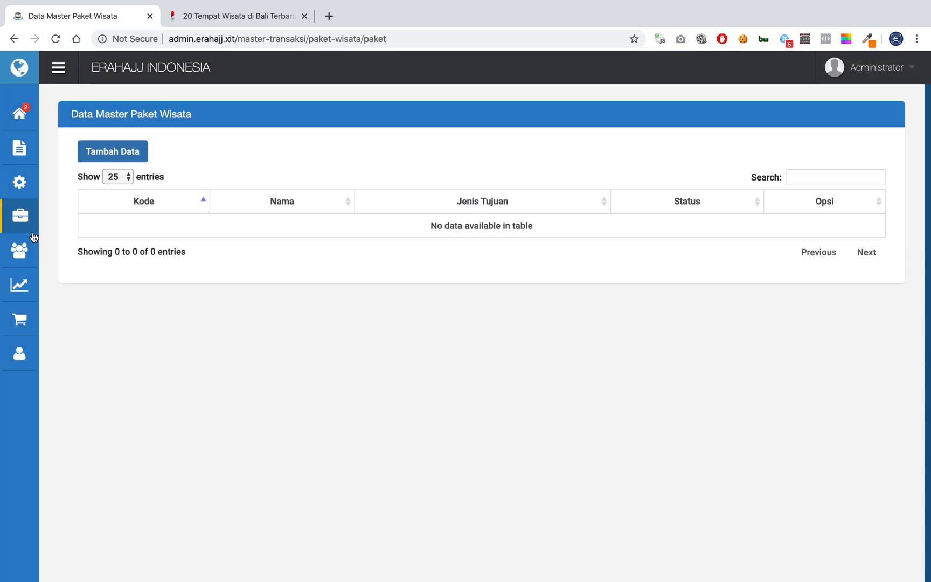
- Go to the Jenis Paket Wisata master data and add a package type named Ekonomis
click(22, 216)
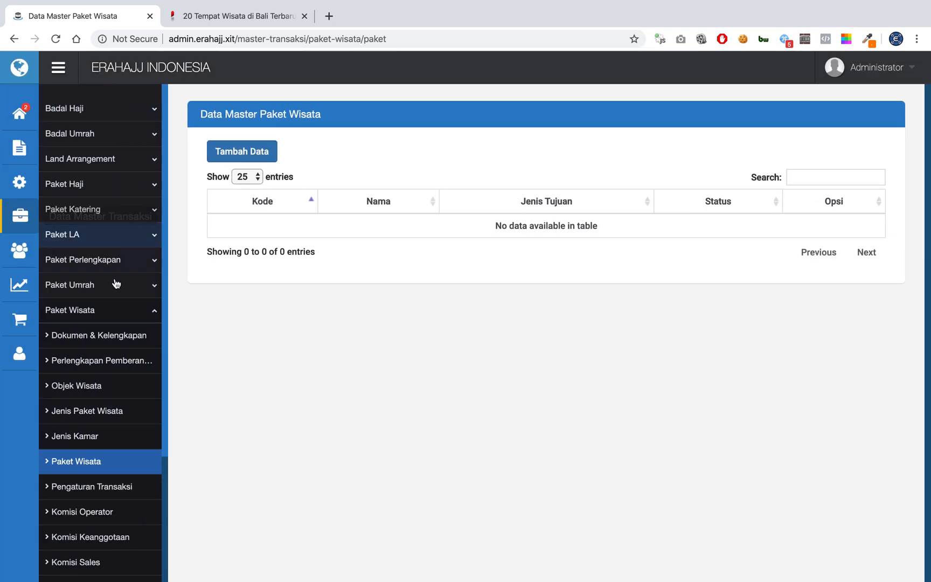
click(111, 418)
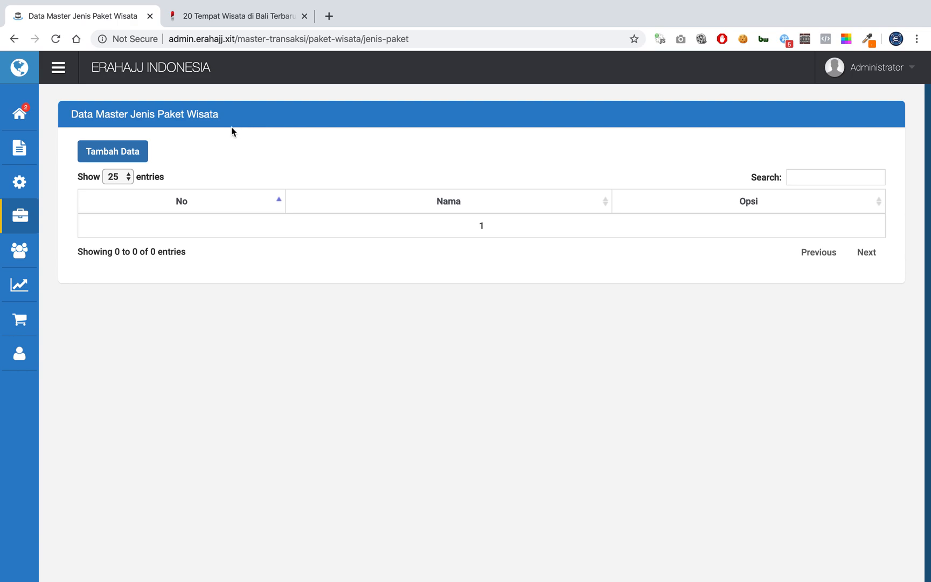
click(144, 151)
click(382, 128)
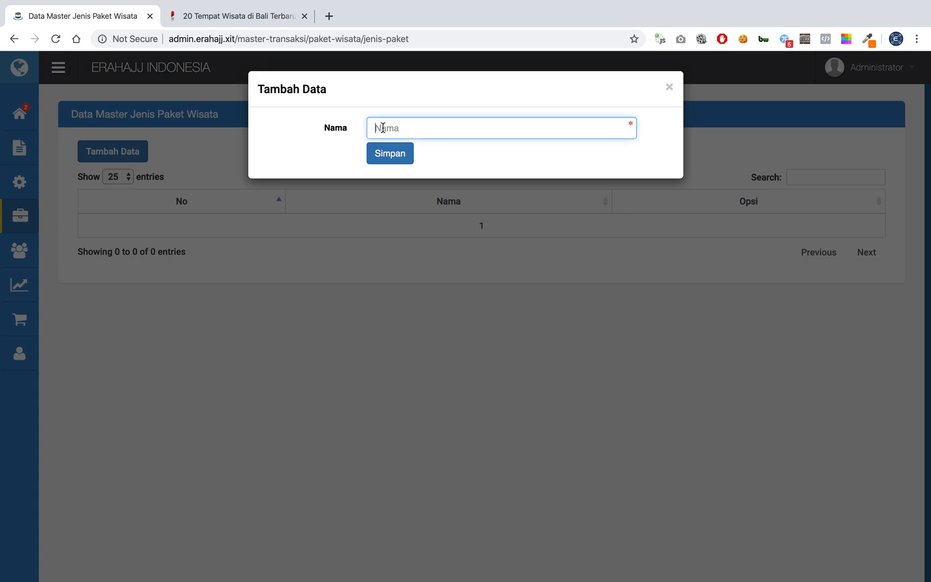
text(z)
text(Ek)
key(BackSpace)
key(BackSpace)
key(BackSpace)
text(R)
key(BackSpace)
text(Ekonomis)
key(Return)
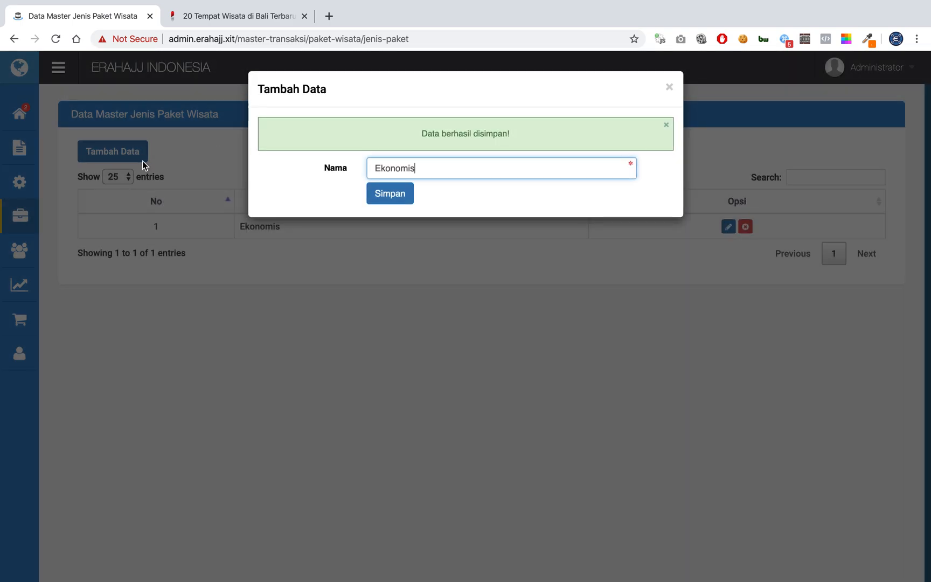
- Add two more tour package types named Reguler and VIP
click(136, 159)
click(143, 157)
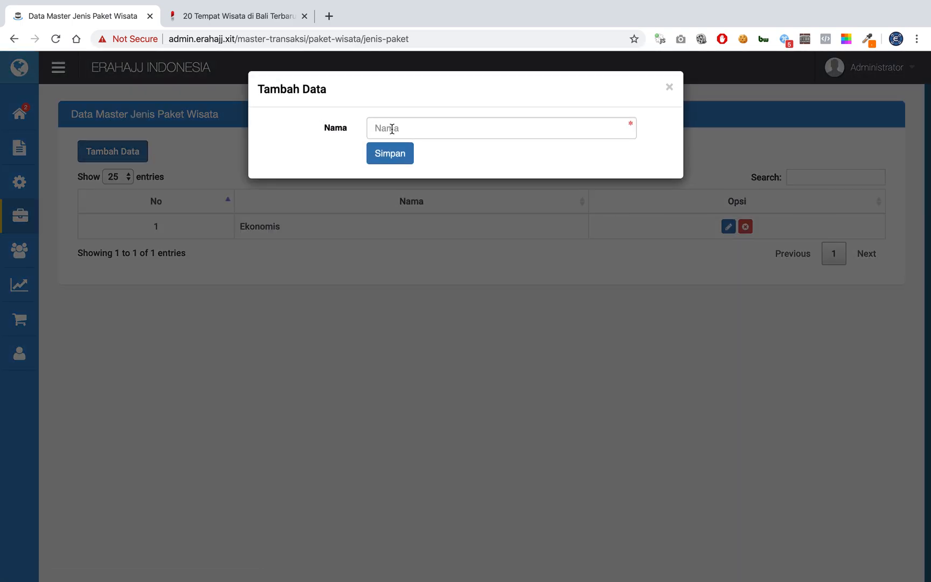
text(Reguler)
key(Return)
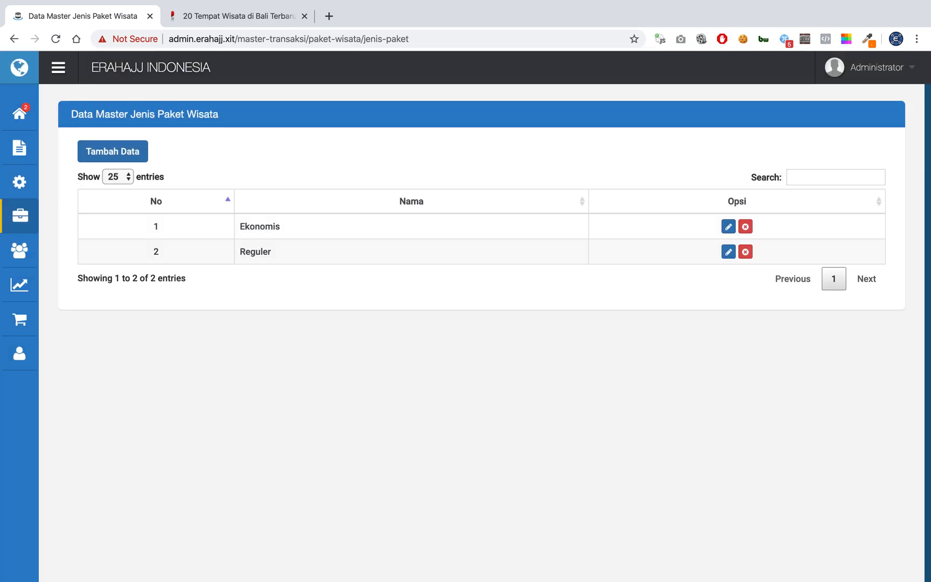
click(132, 152)
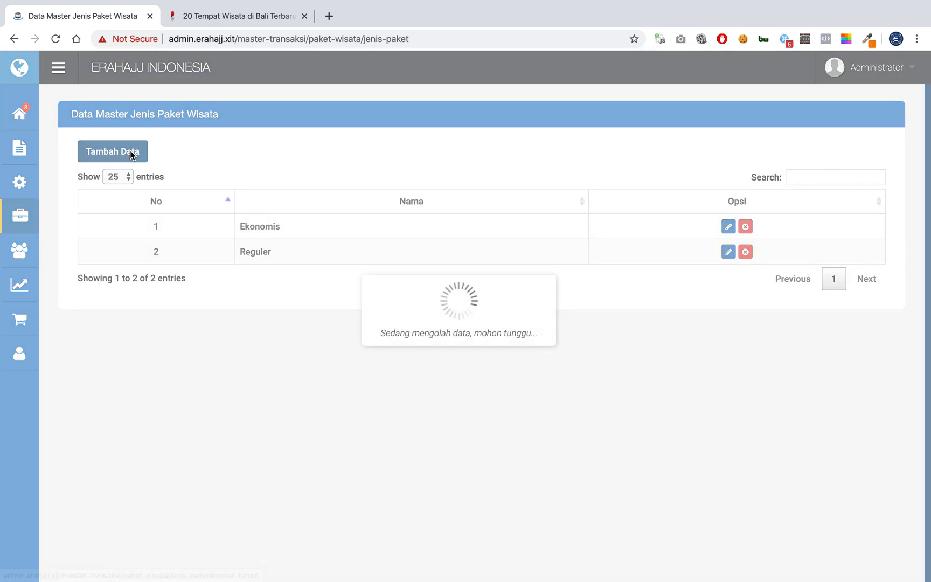
text(VIP)
key(Return)
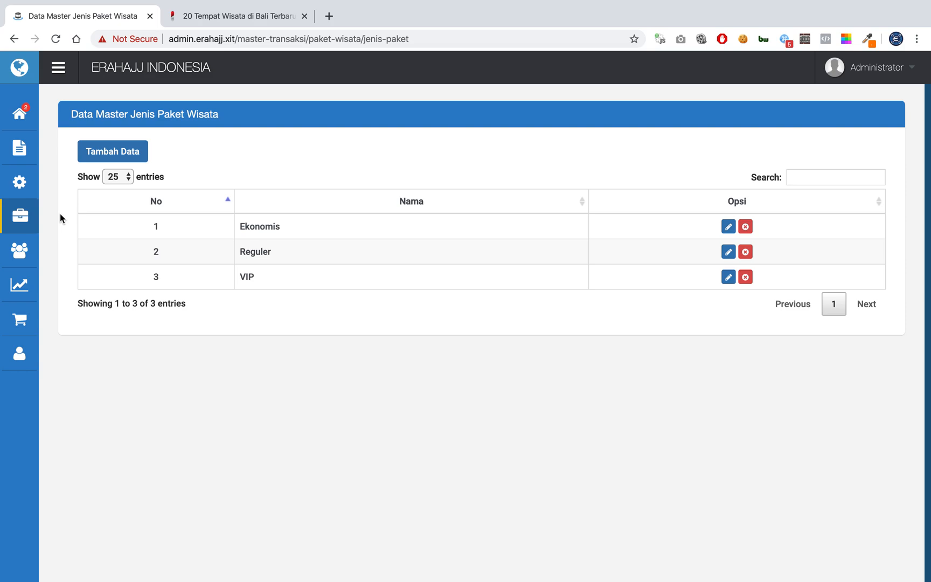
- Return to the Paket Wisata package master data and start a new package named "Visit Bali 3D2N"
click(20, 218)
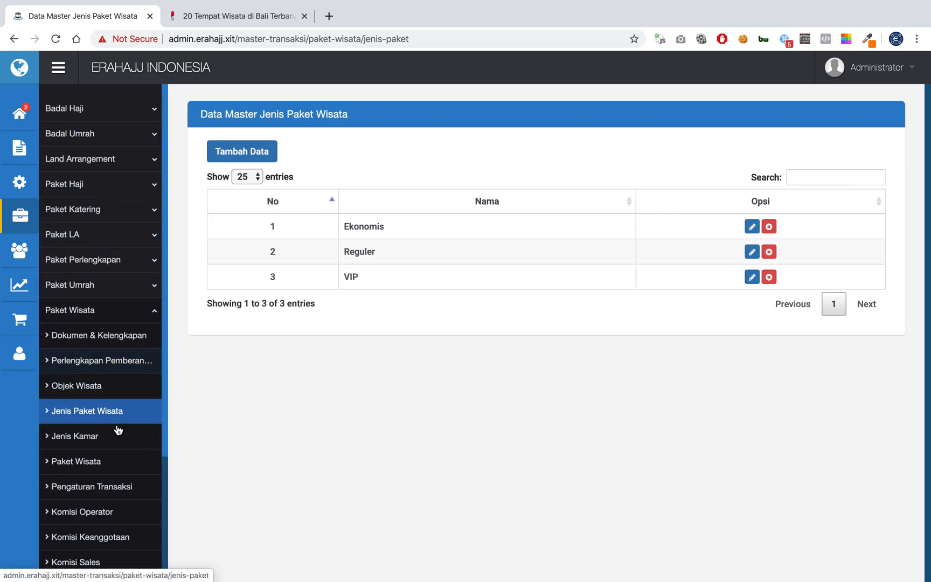
click(97, 467)
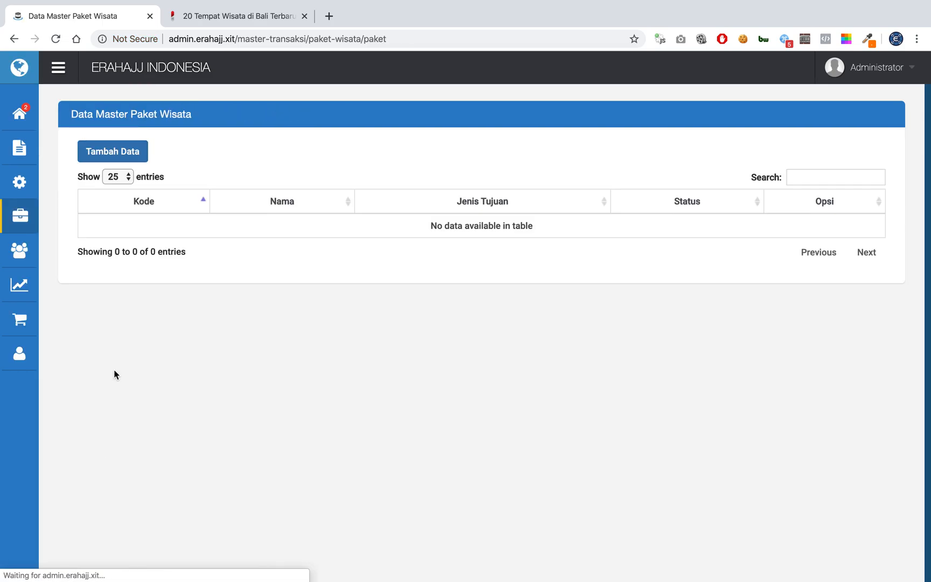
click(31, 219)
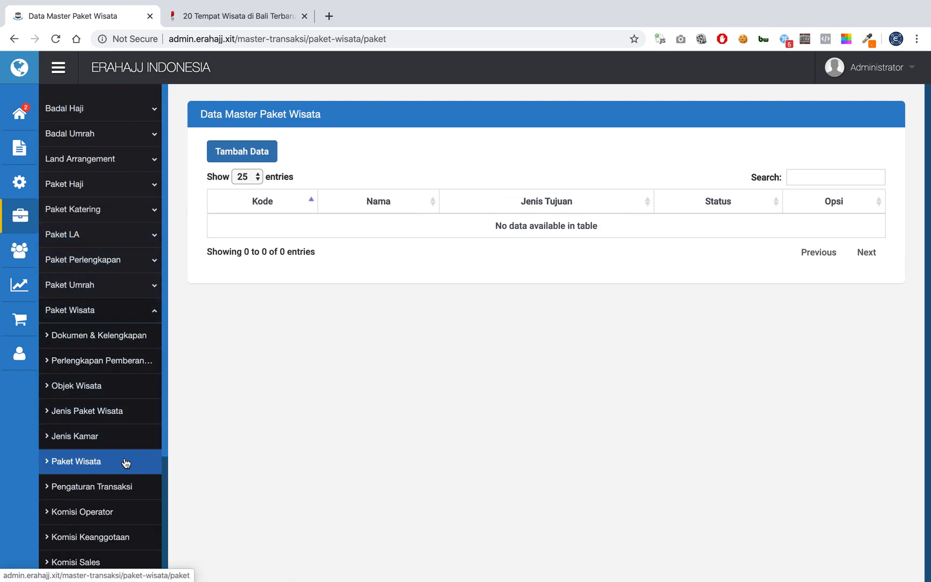
click(66, 73)
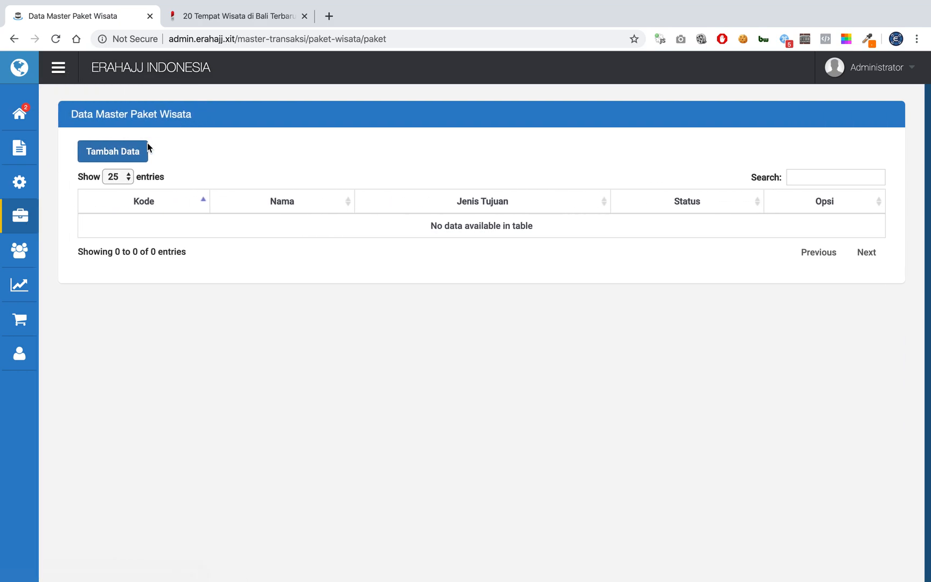
click(134, 154)
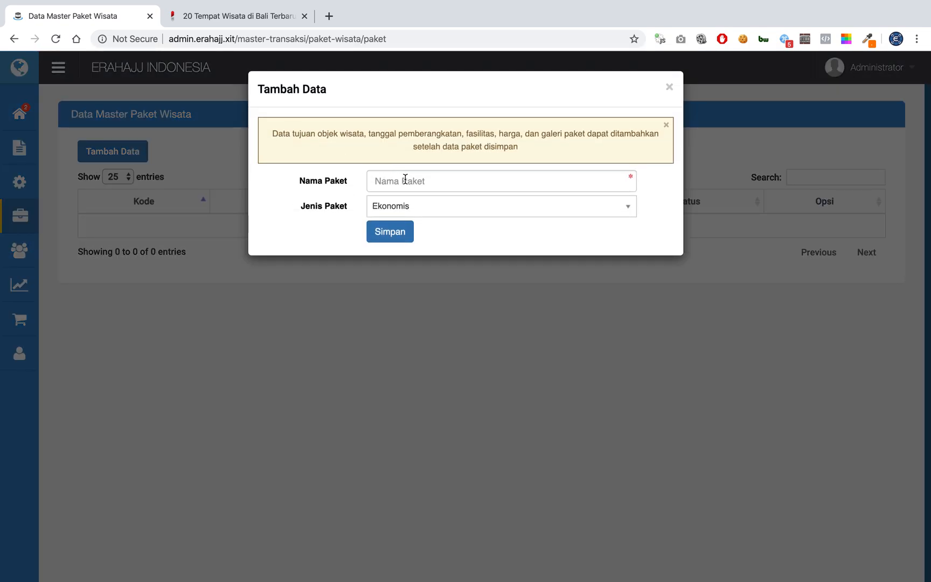
click(407, 181)
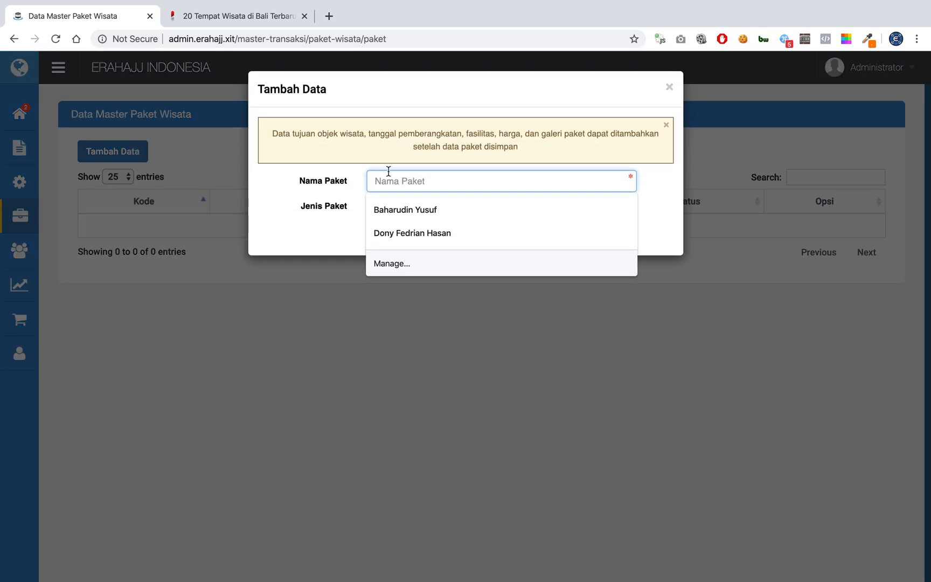
click(337, 162)
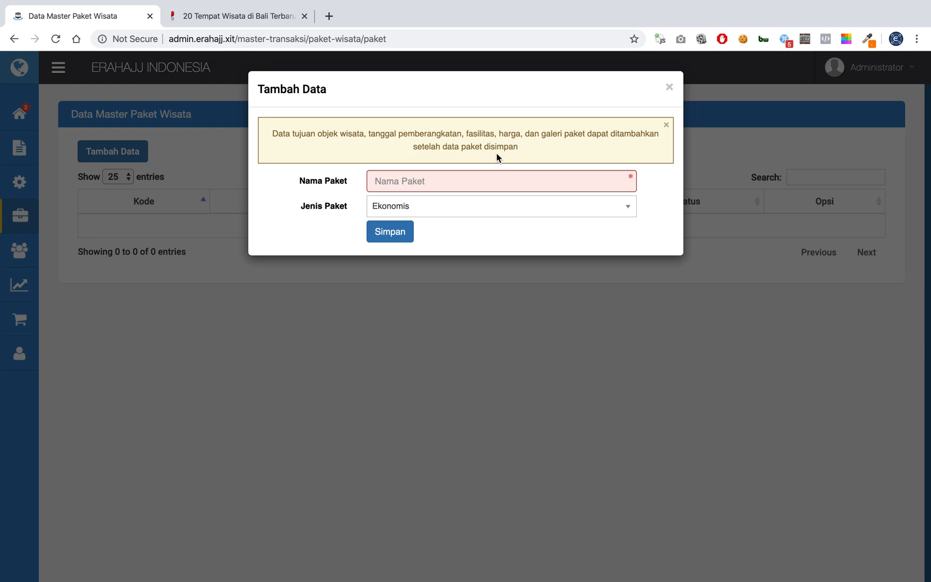
click(411, 187)
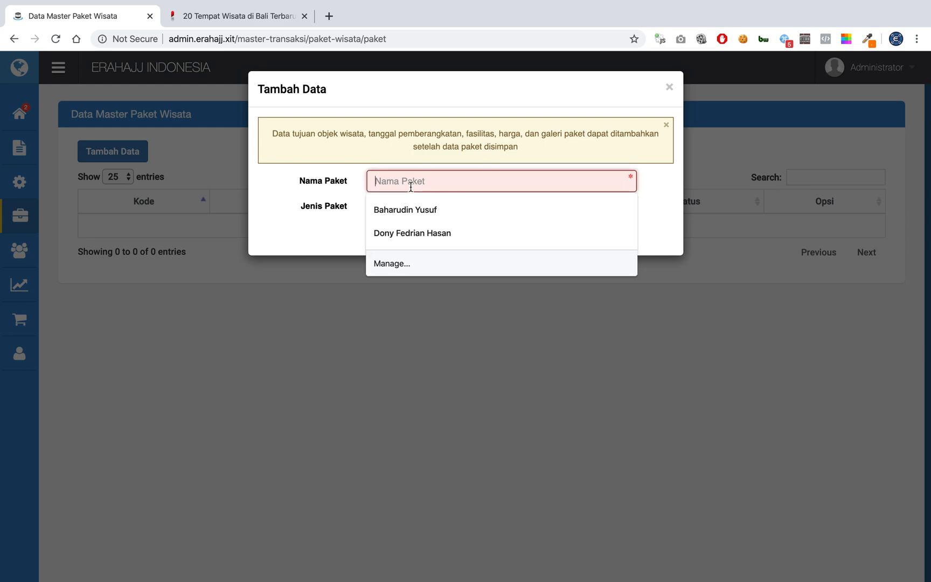
click(350, 188)
click(399, 181)
text(Visit Bali )
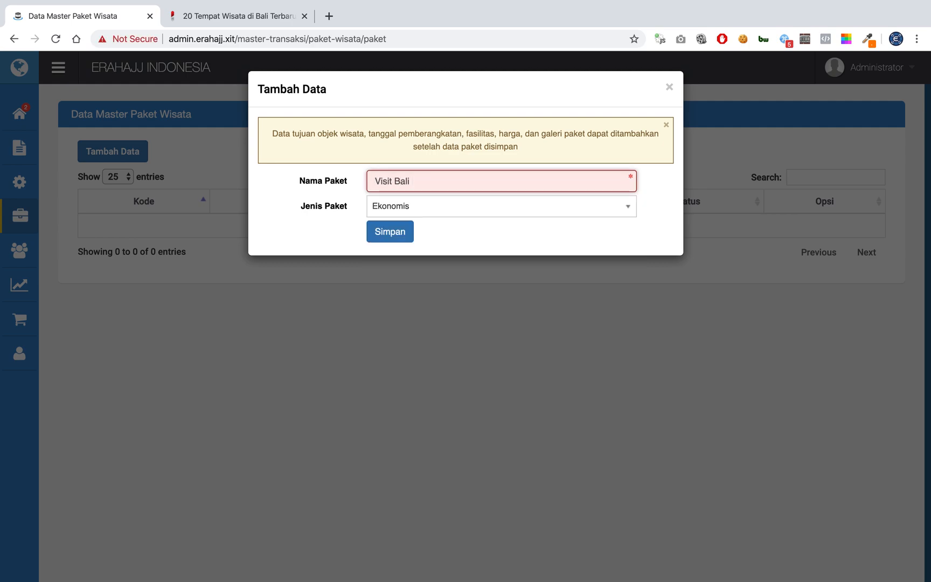
text(3D2N)
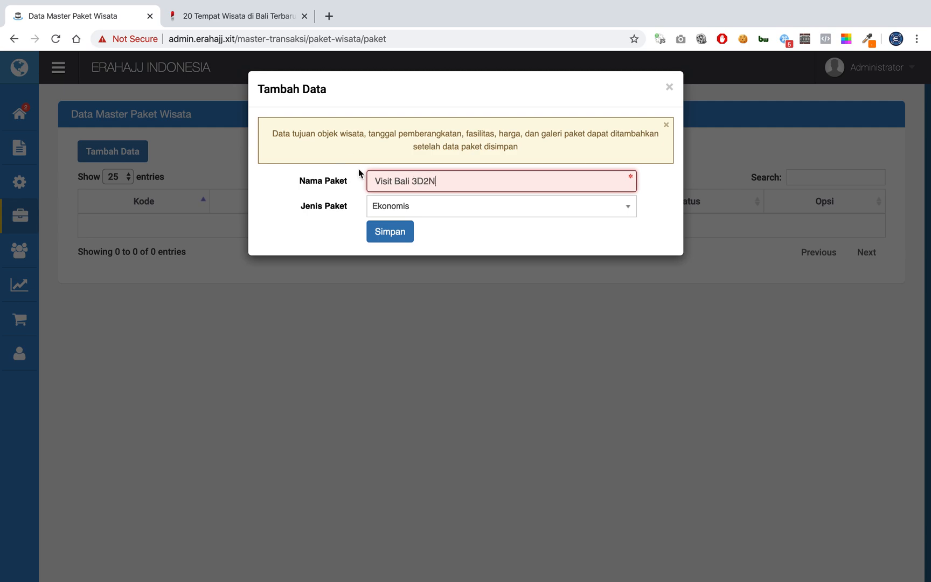
- Set the new package's type to Reguler, then save and confirm the entry
click(390, 210)
click(408, 263)
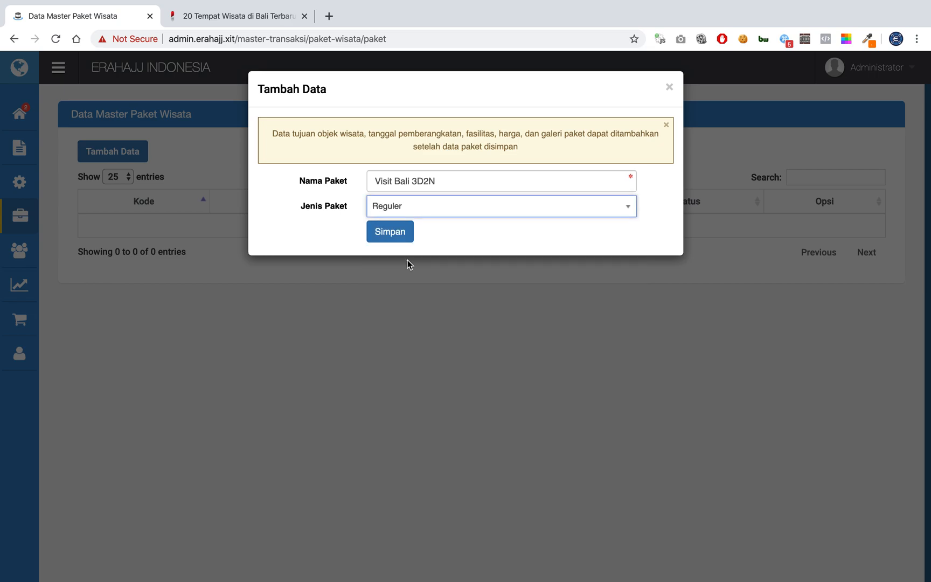
click(400, 236)
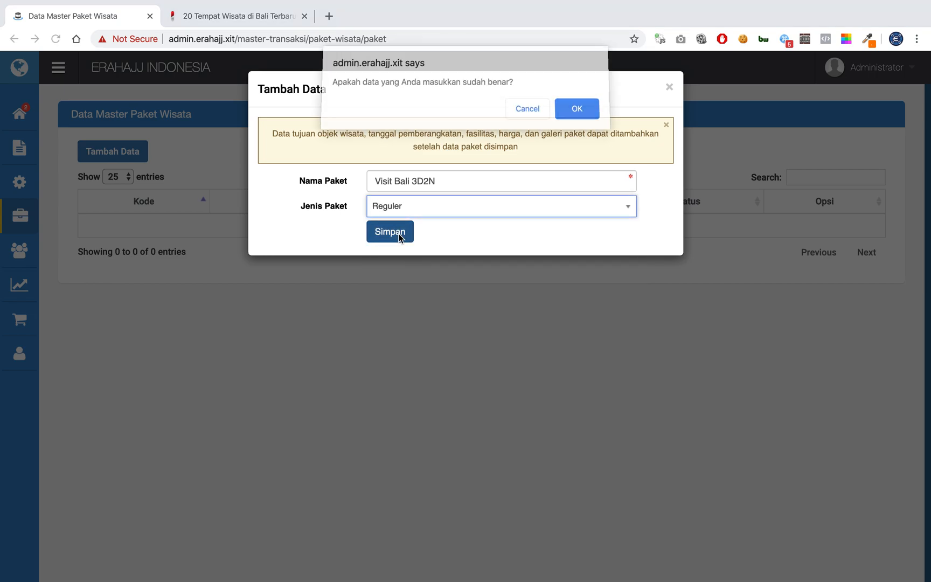
click(582, 118)
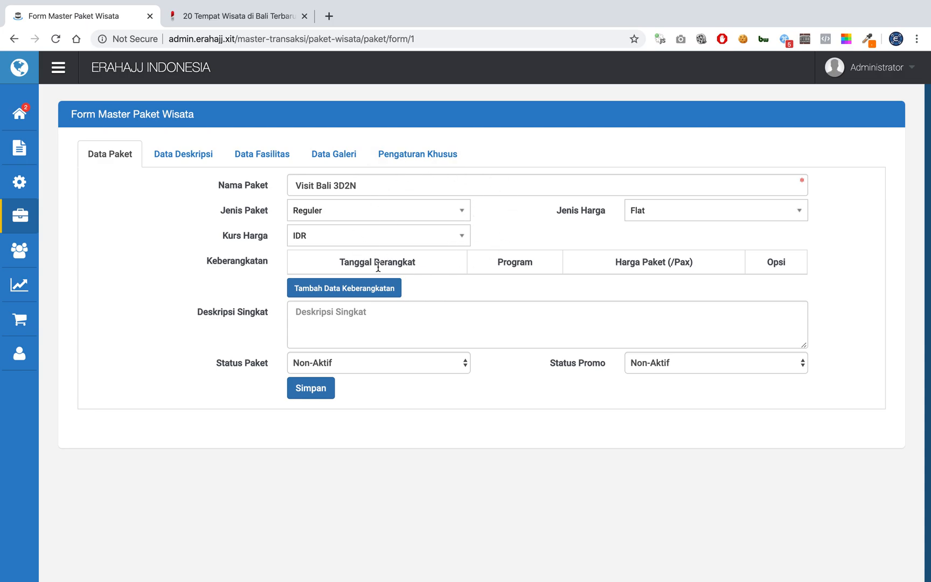
- Look through the package's description, facilities and gallery sections, and return to its main package data
click(196, 166)
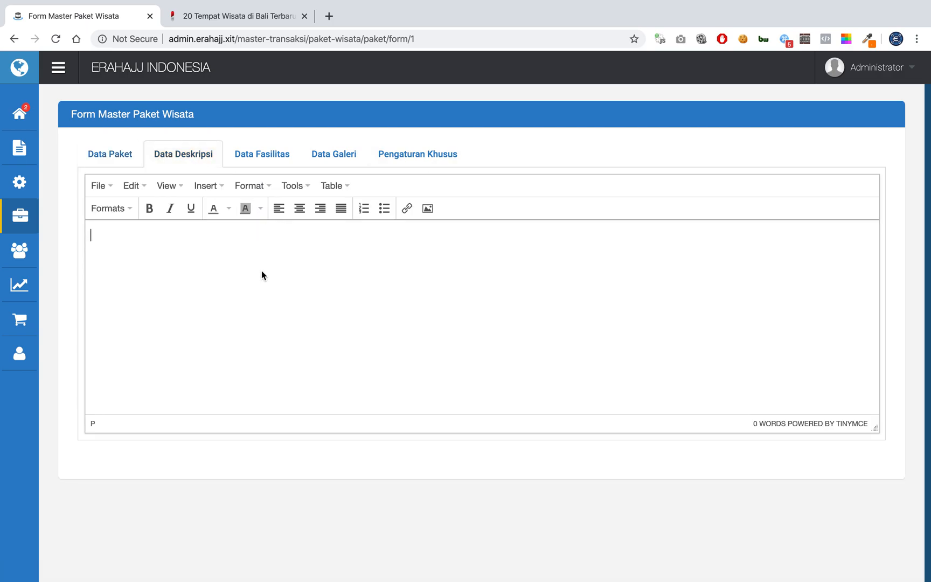
click(272, 152)
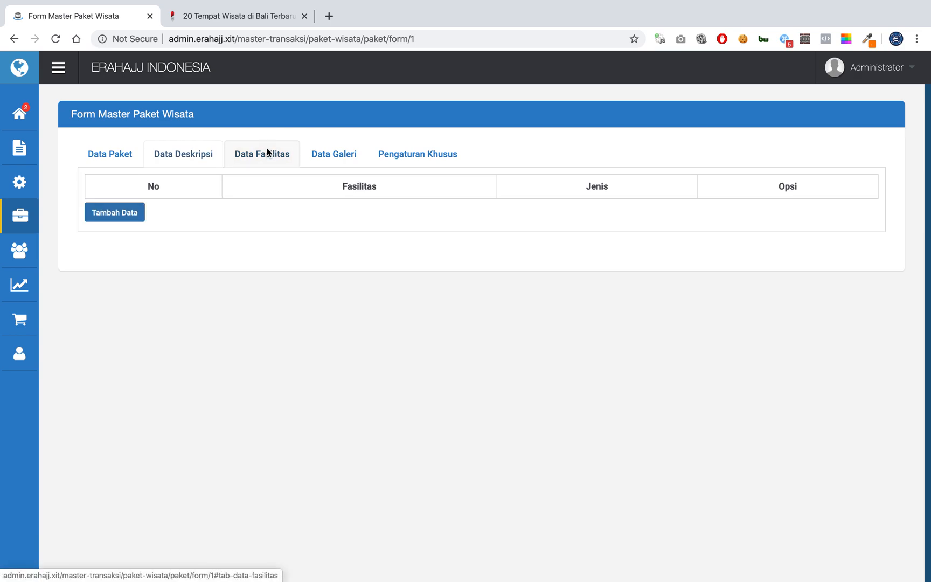
click(333, 151)
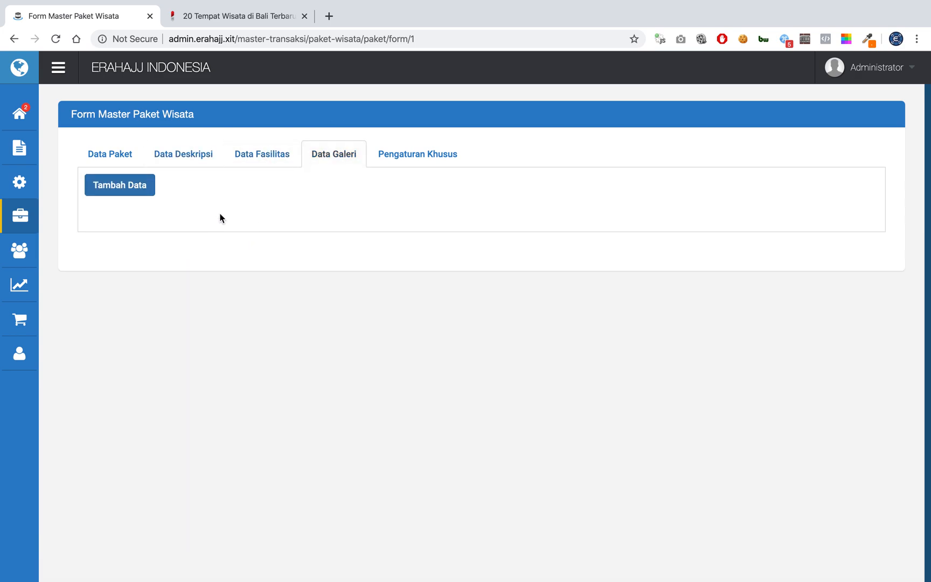
click(111, 161)
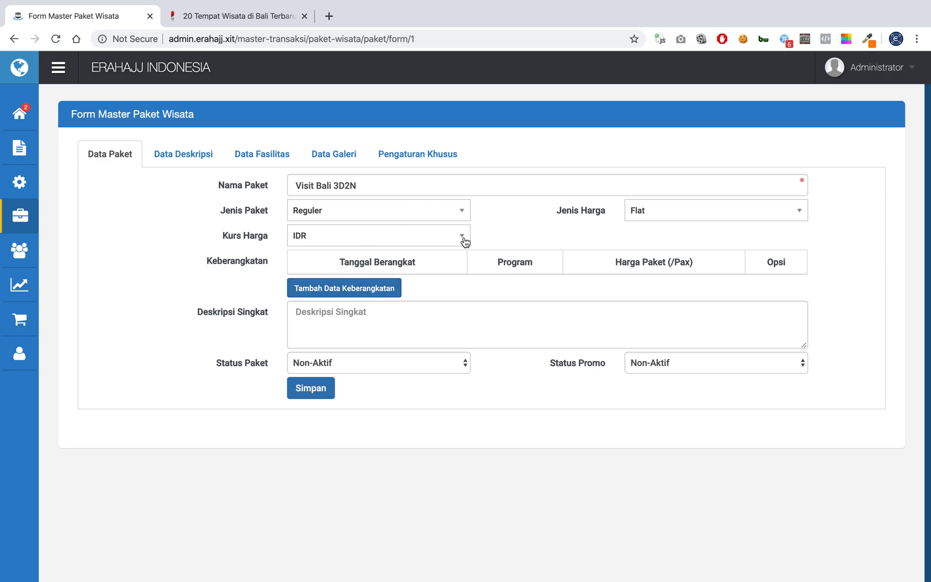
- Examine the package's departure form, including its departure choices and the note about missing departures, and close it
click(358, 288)
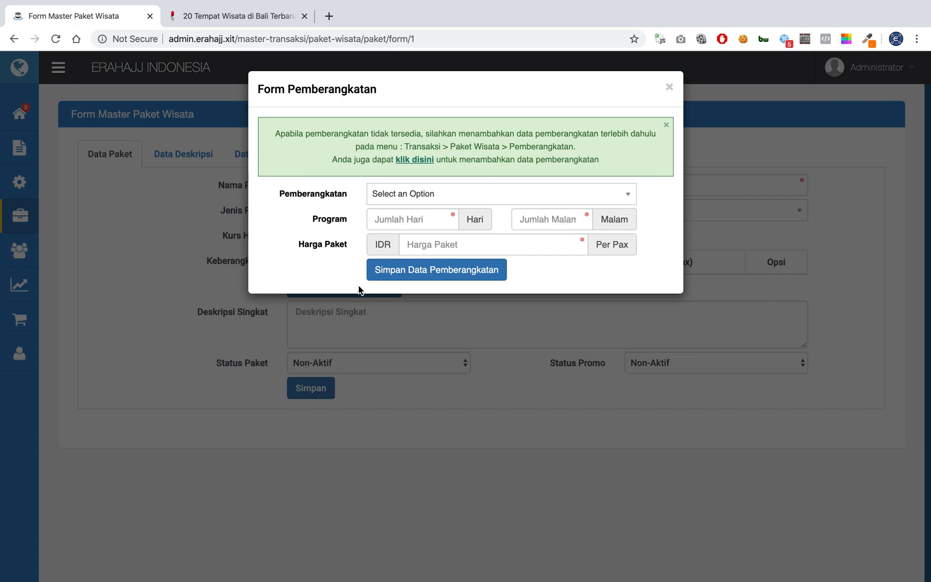
click(434, 199)
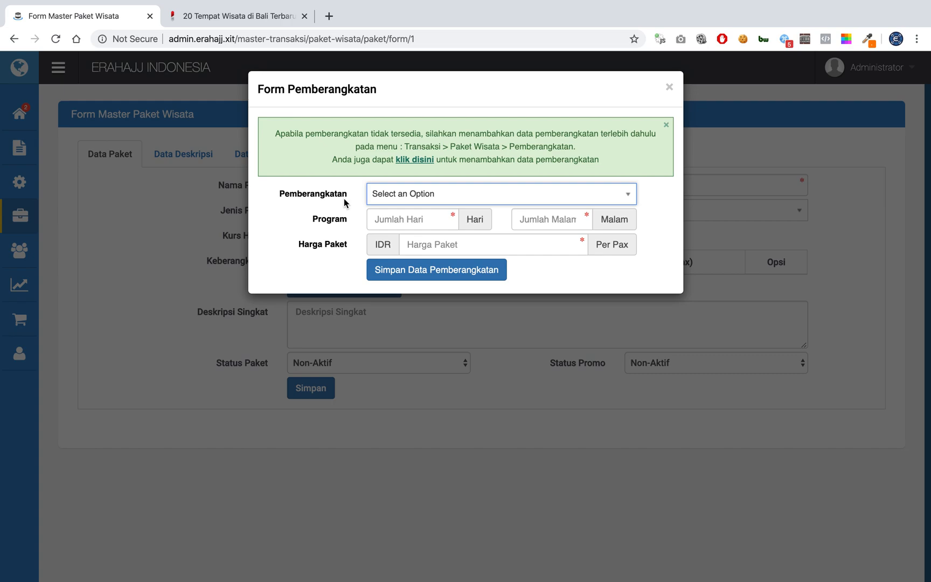
click(668, 88)
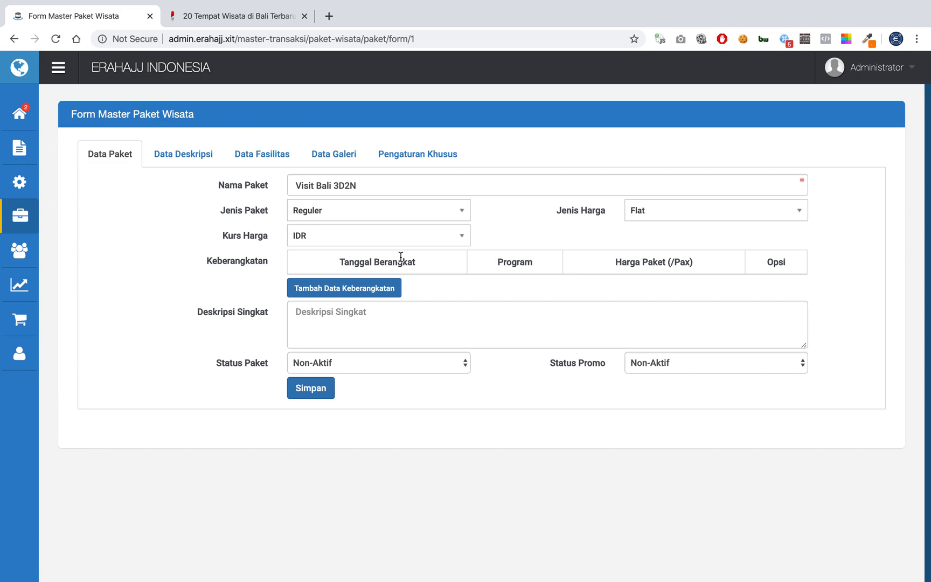
click(359, 289)
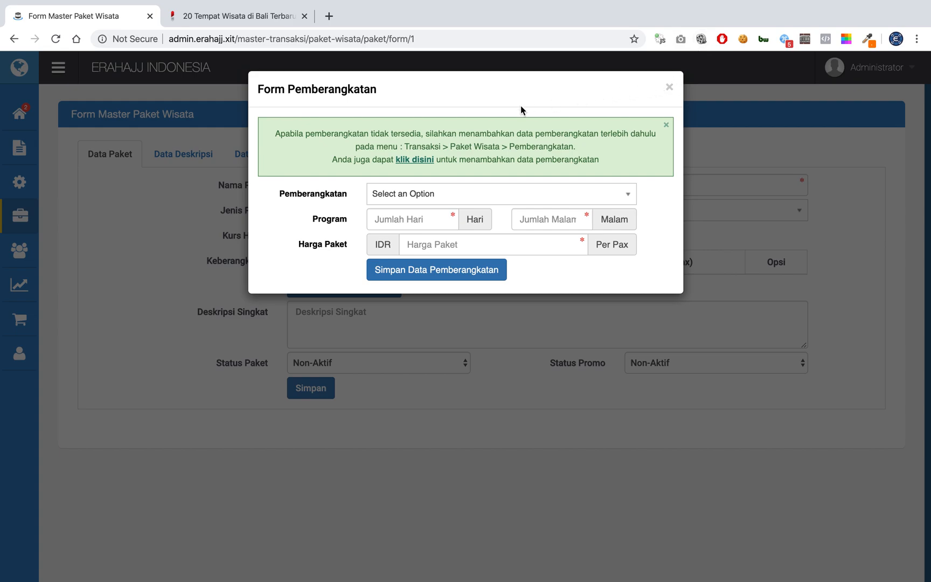
double_click(418, 144)
click(457, 146)
click(669, 87)
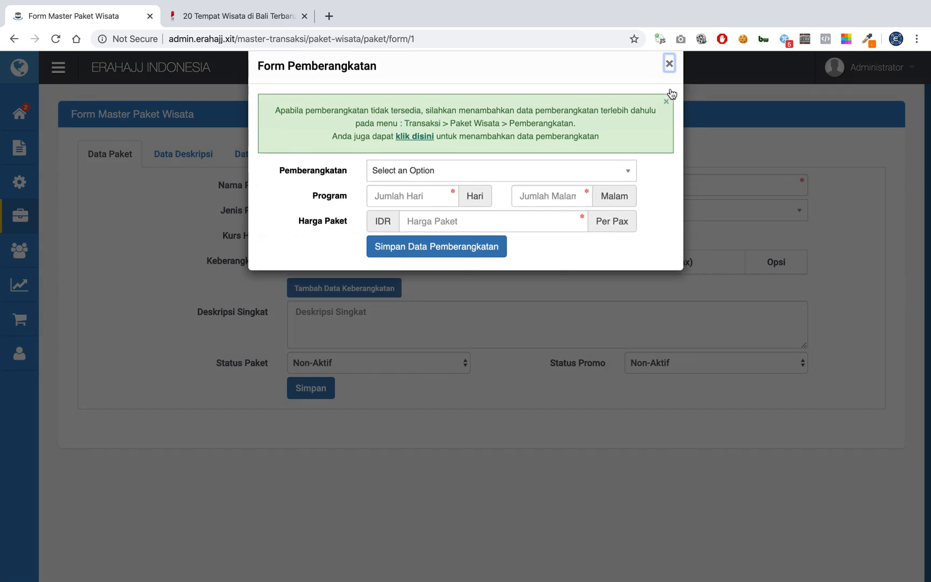
- Go to the scheduled departures list (Jadwal Tersedia) of the Paket Wisata transactions
click(20, 322)
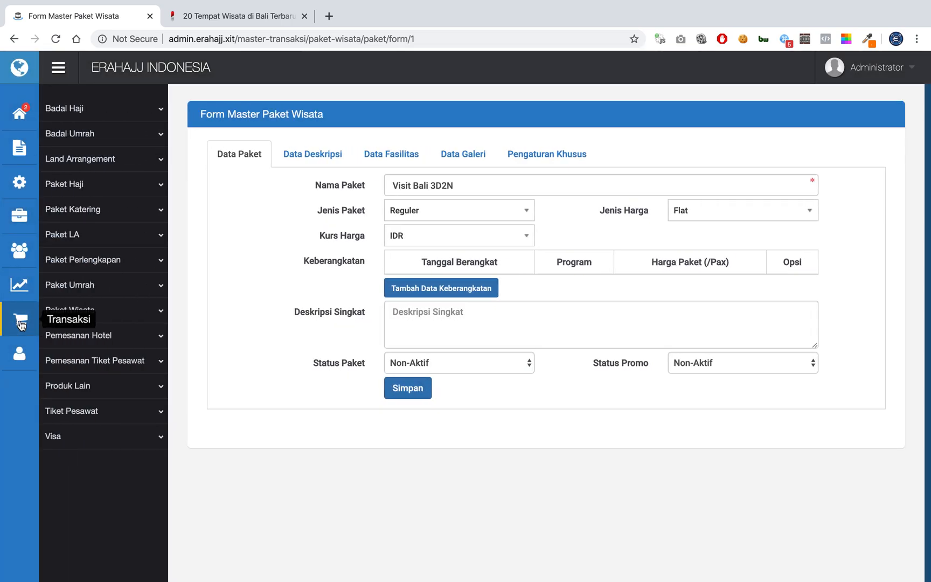
click(117, 310)
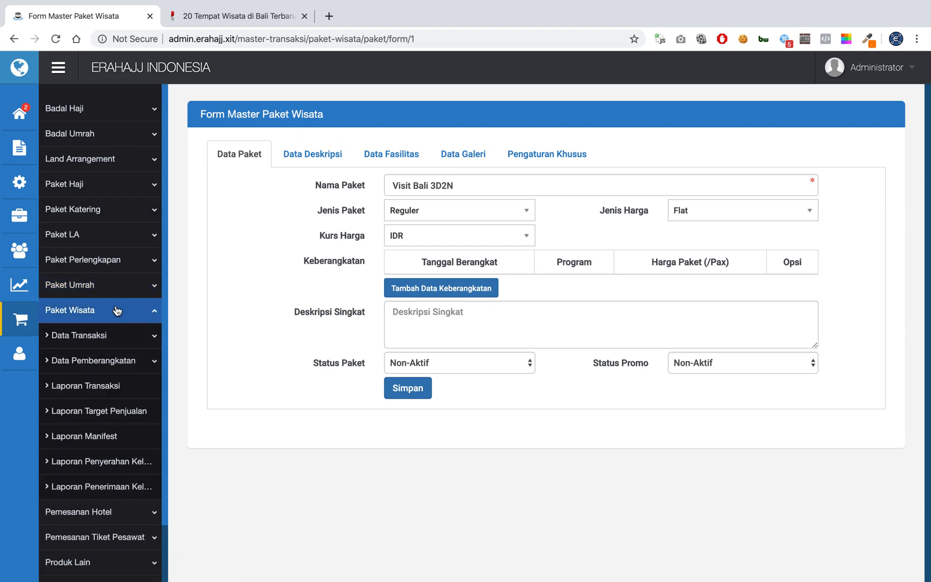
click(122, 360)
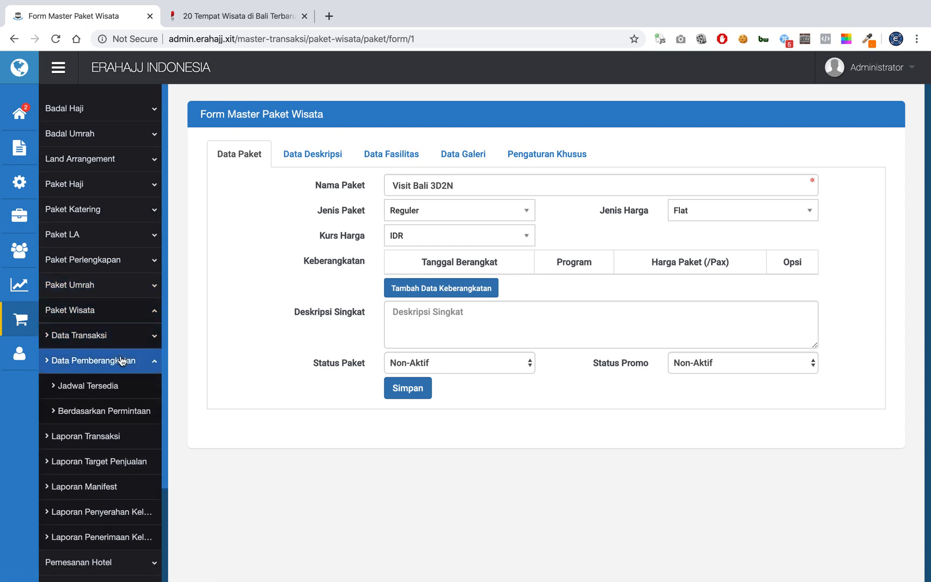
click(101, 387)
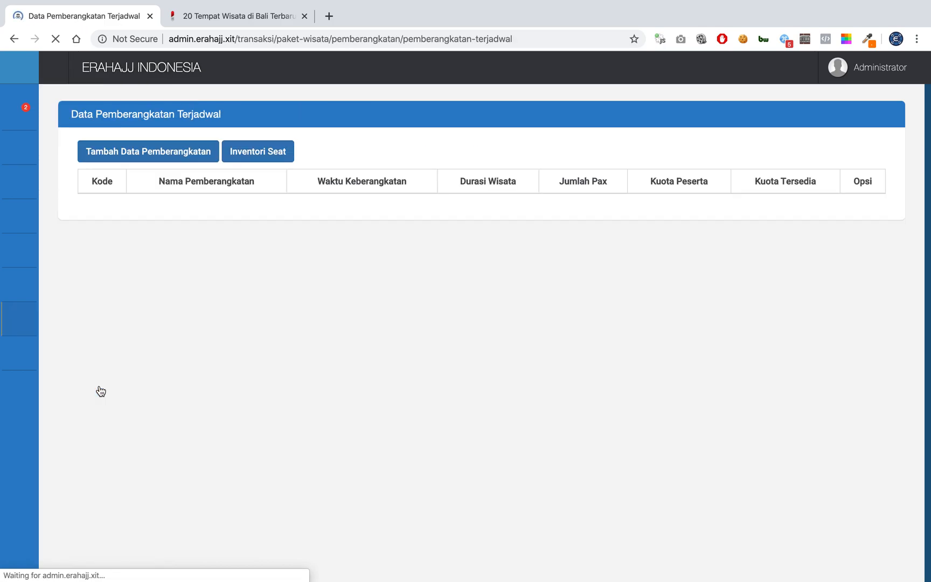
click(19, 321)
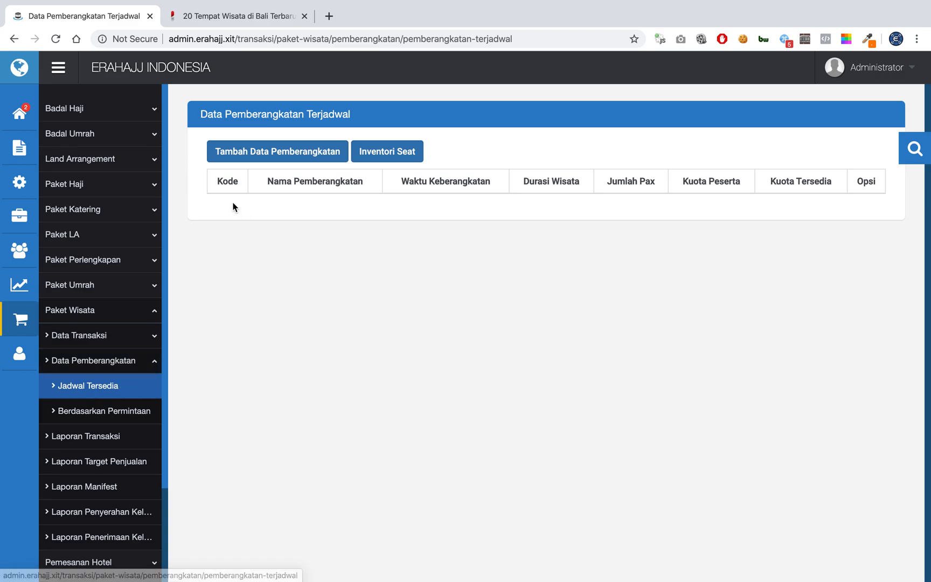
click(68, 64)
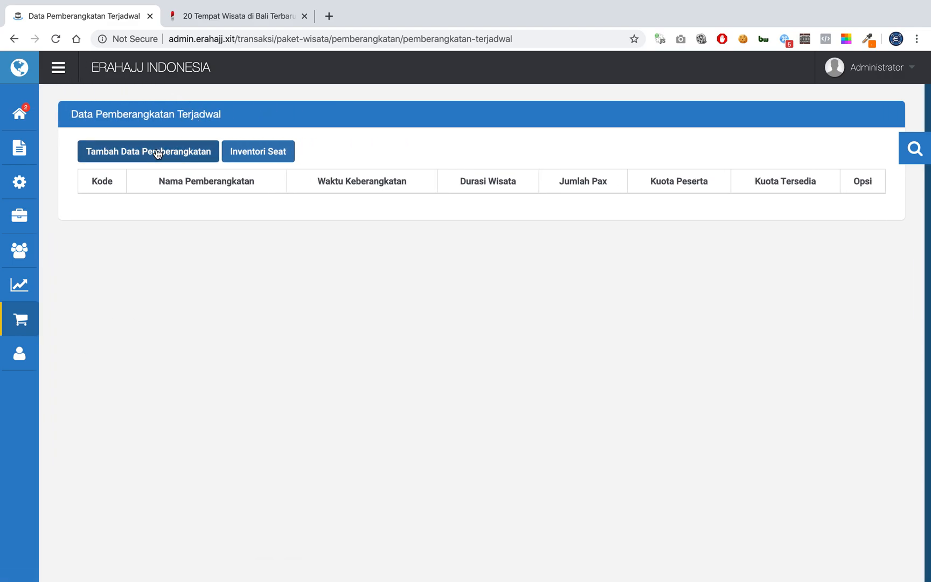
- Start a new scheduled departure named "BALI 3D2N 05 APR 2020", keeping its destination type as Domestik
click(156, 152)
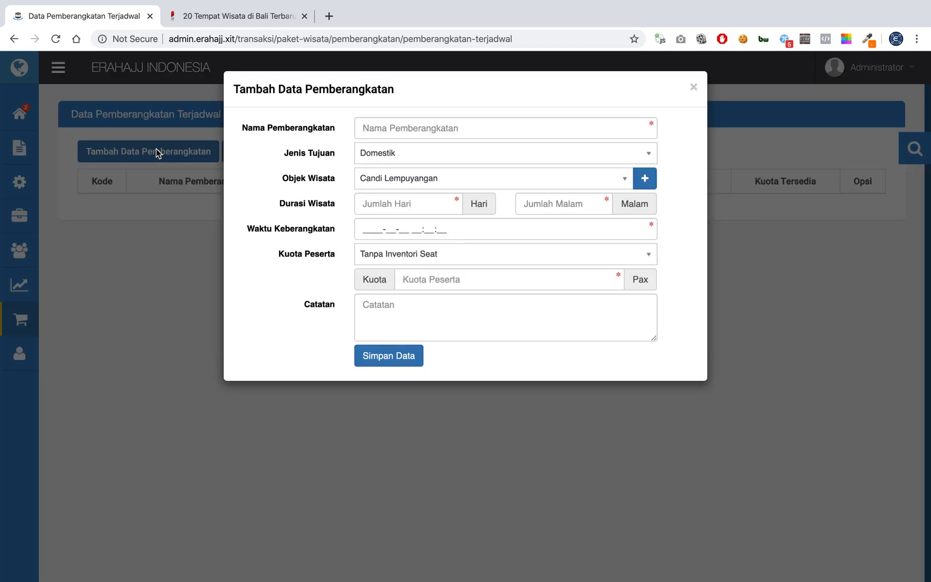
click(374, 128)
click(424, 103)
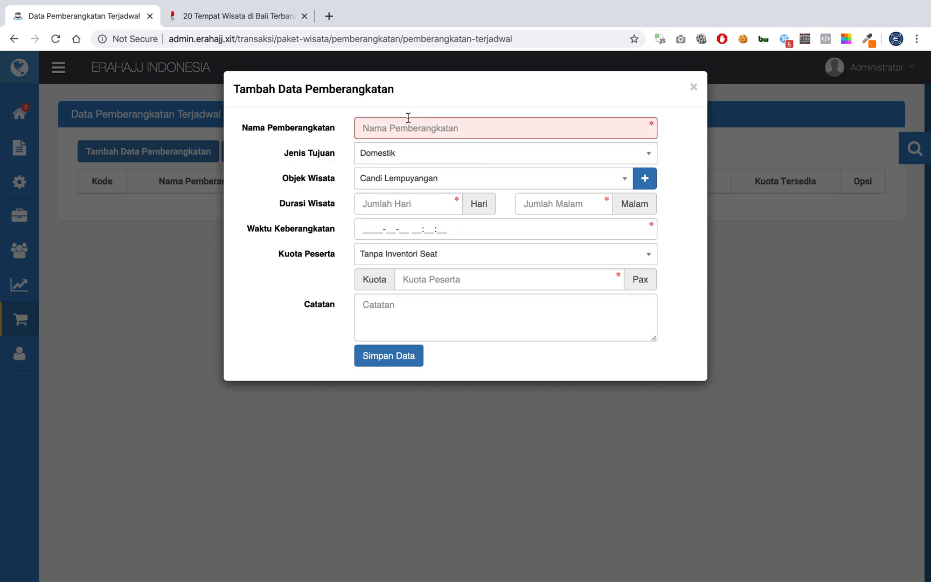
click(408, 118)
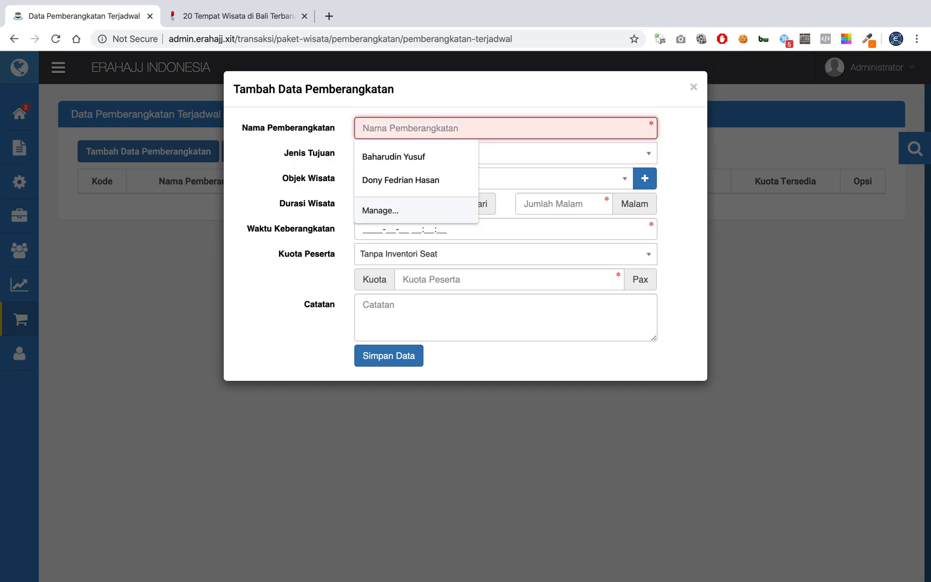
text(Bali 3D2N)
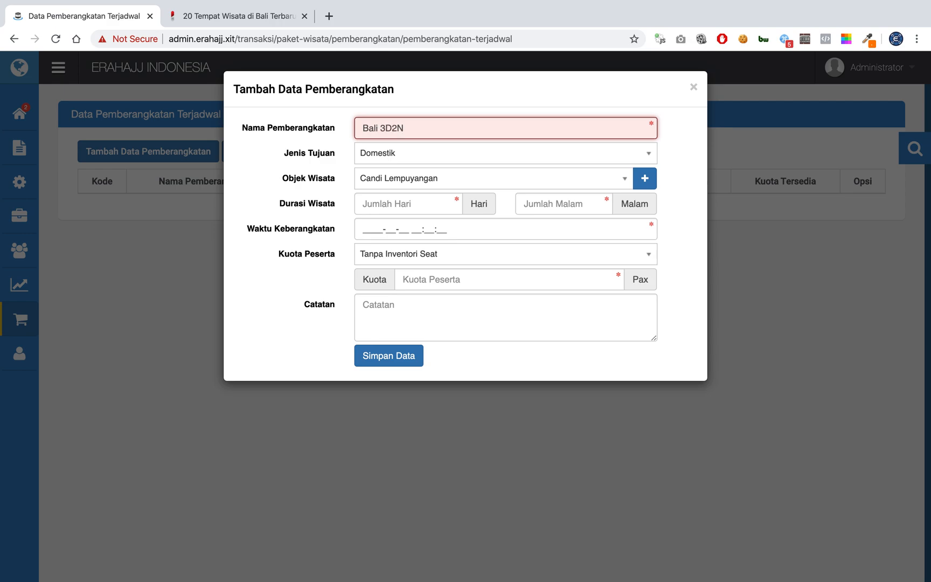
text( 05 APR 2020)
click(415, 159)
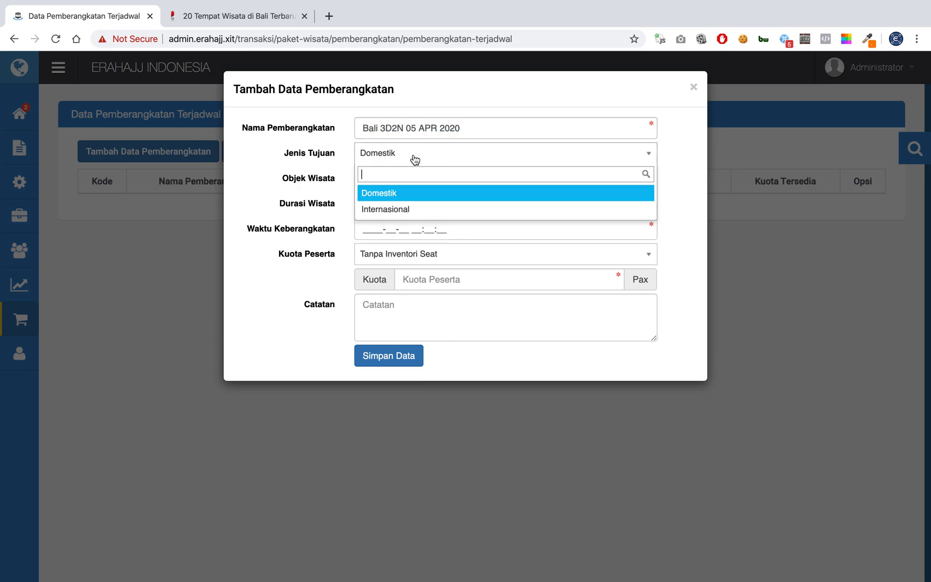
click(415, 159)
click(371, 128)
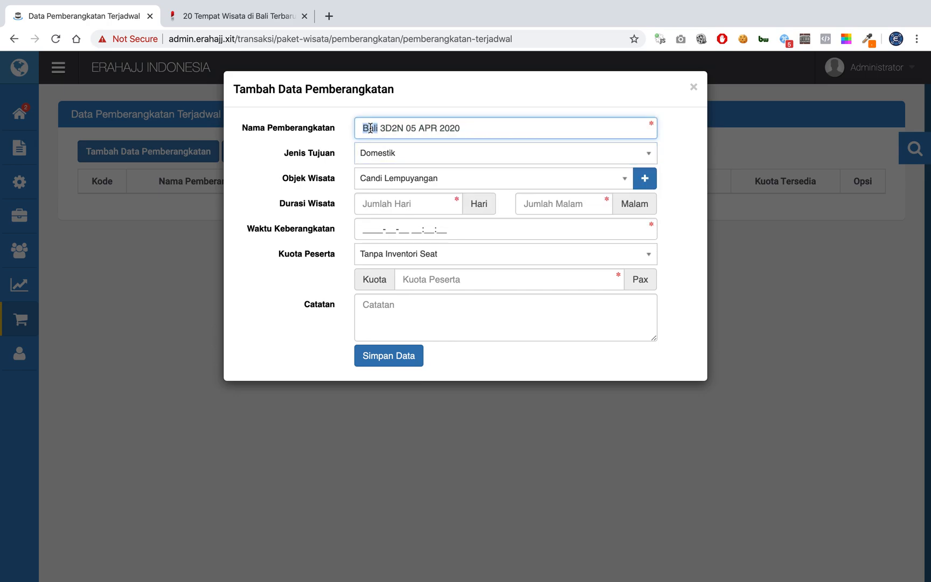
text(BALI)
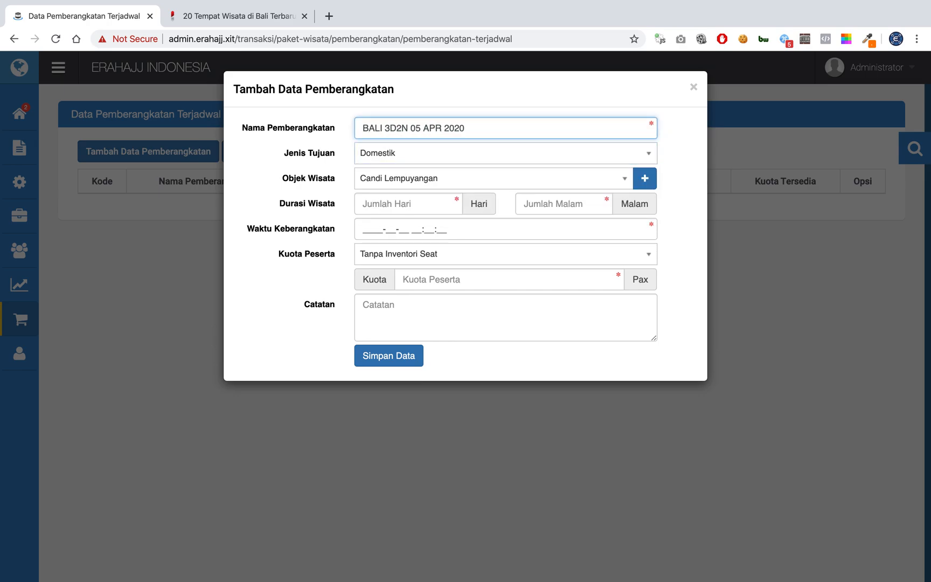
click(324, 142)
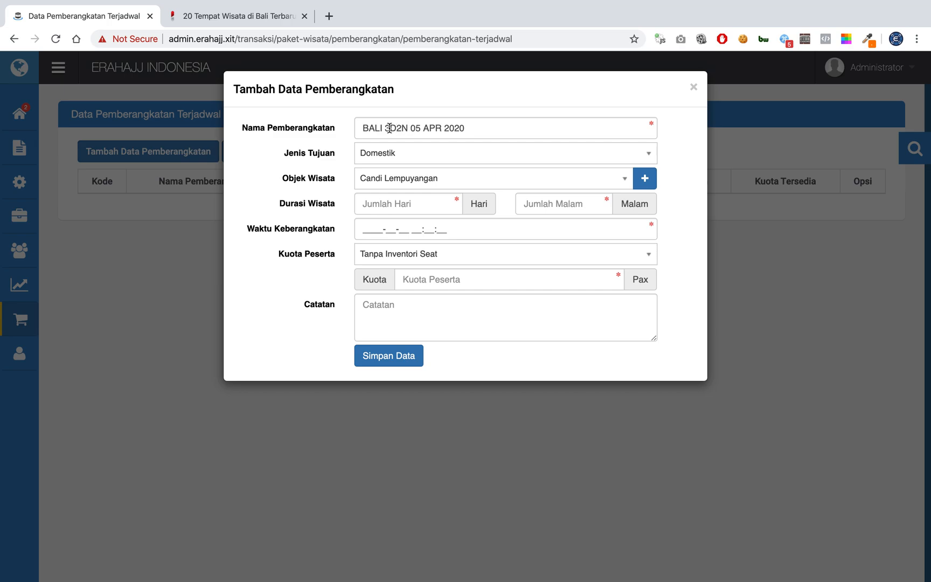
- Keep Candi Lempuyangan as the first attraction and add Pantai Jasri and Tirta Gangga to the departure
click(526, 179)
click(525, 179)
click(642, 182)
click(593, 203)
click(520, 259)
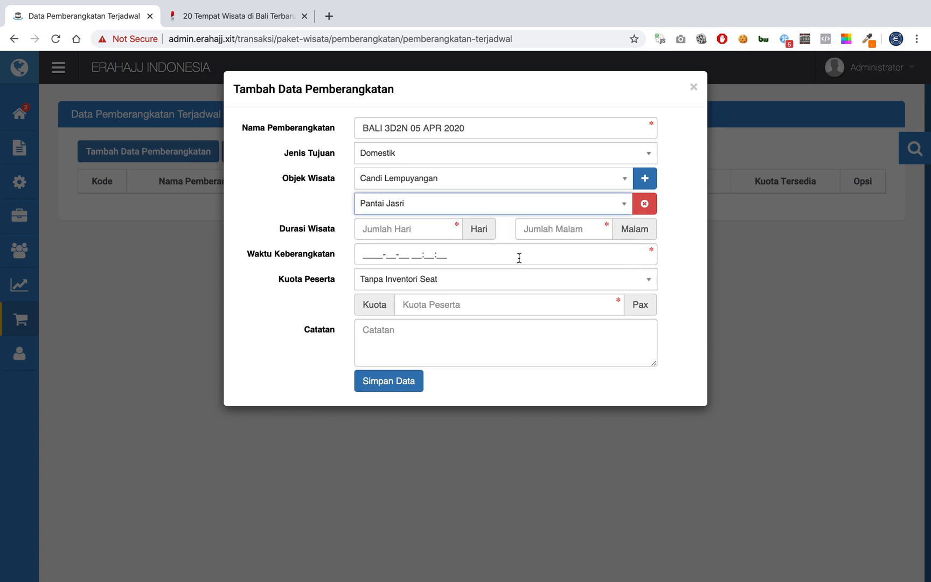
click(644, 183)
click(527, 230)
click(467, 302)
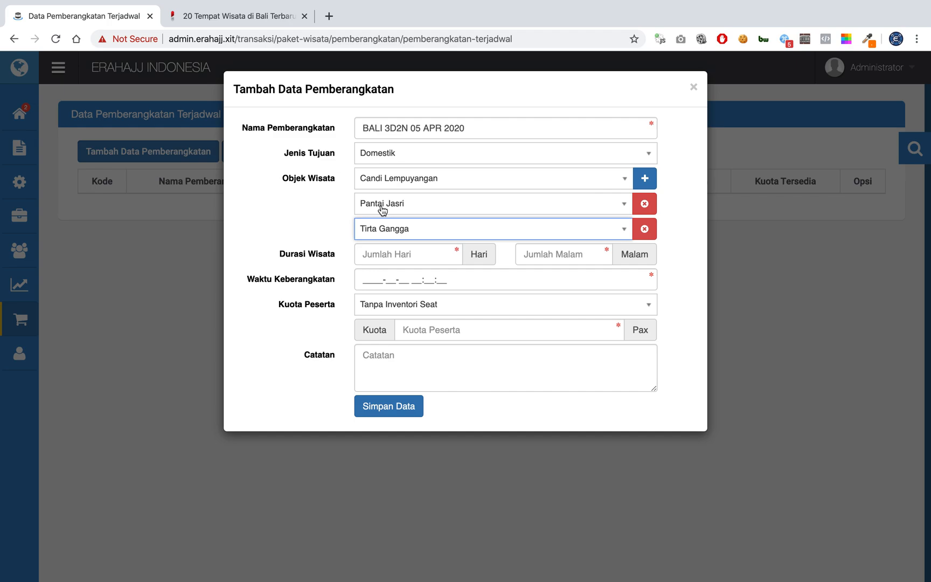
click(286, 236)
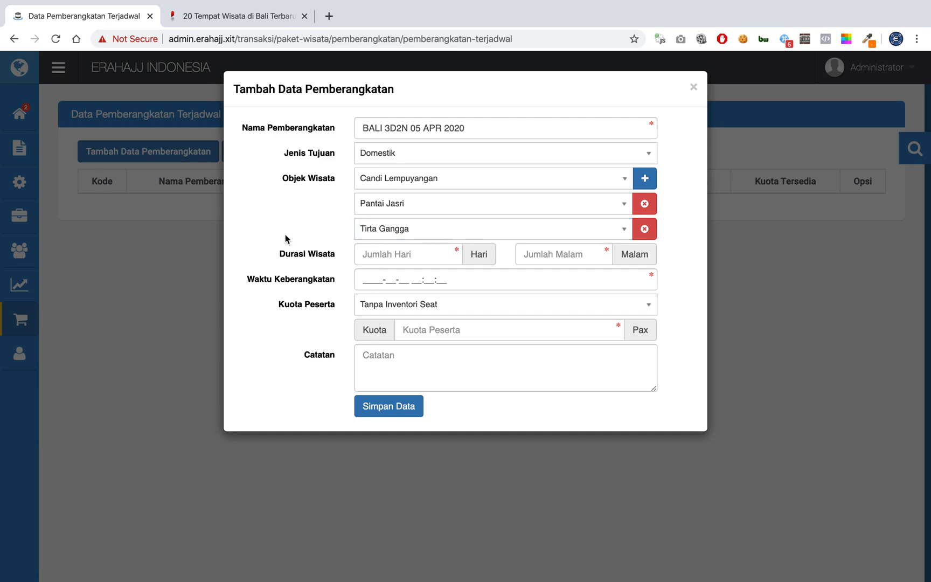
- Set the departure's tour duration to 3 days and 2 nights
click(384, 261)
text(3)
click(568, 255)
text(2)
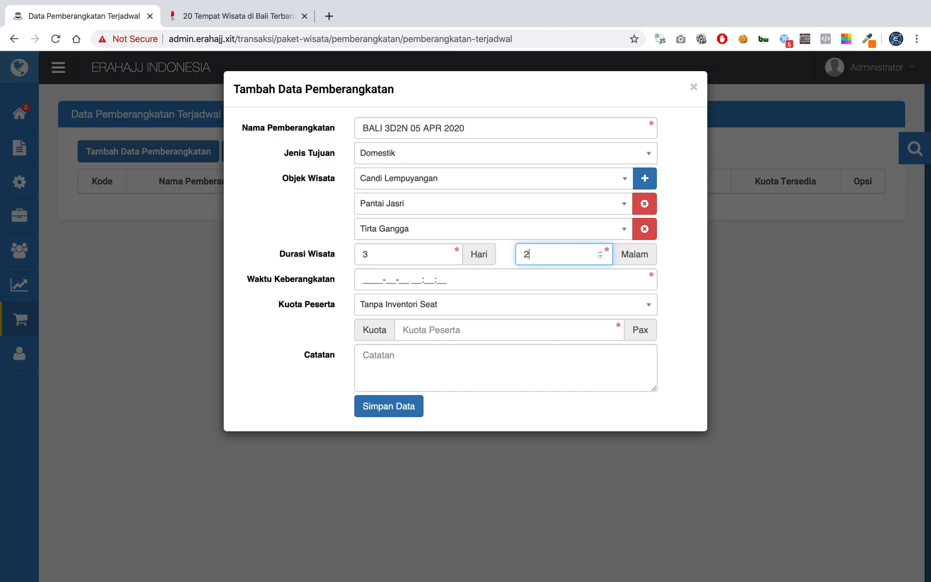
- Change the month in the departure's name so that it reads "BALI 3D2N 05 MEI 2020"
click(467, 279)
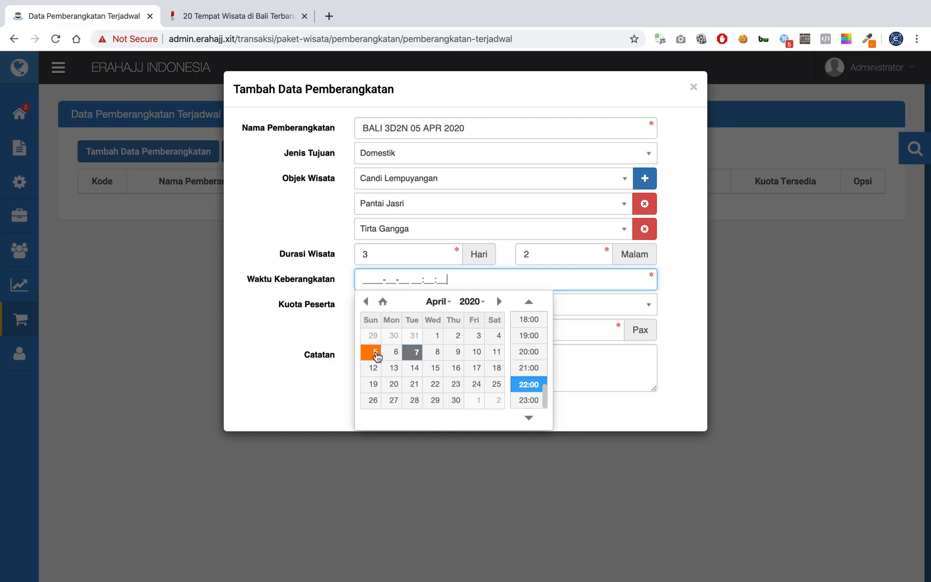
double_click(431, 128)
text(MEI)
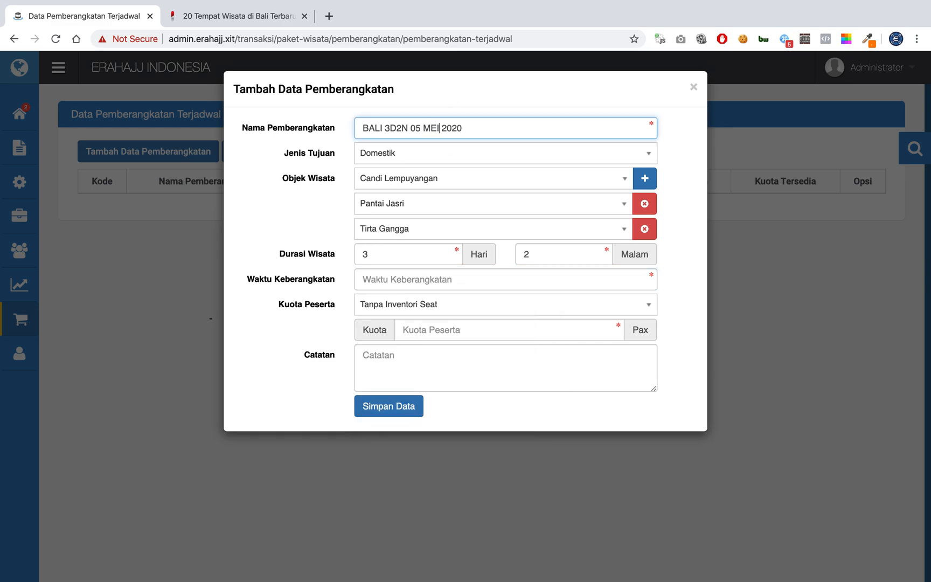
- Set the departure time to 5 May 2020 at 09:00
click(412, 280)
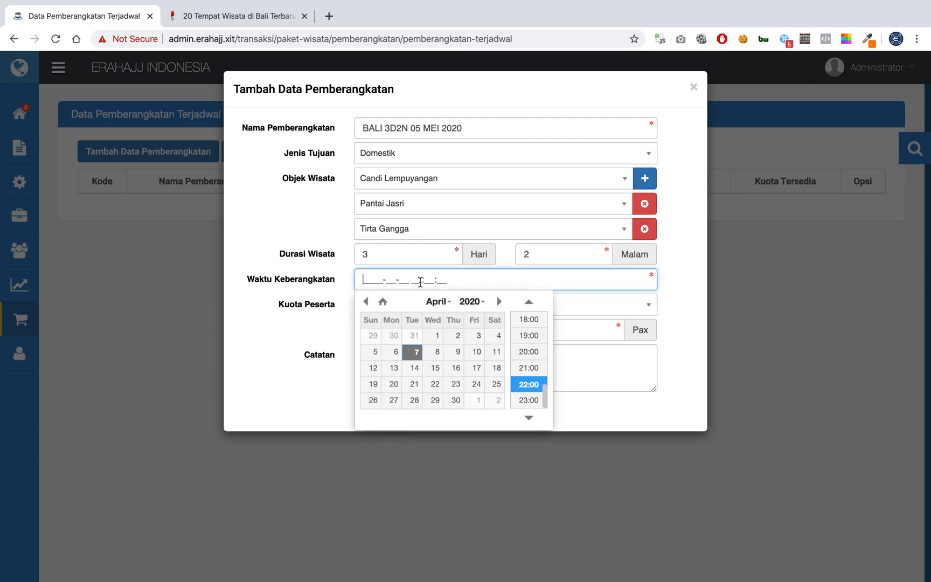
click(498, 302)
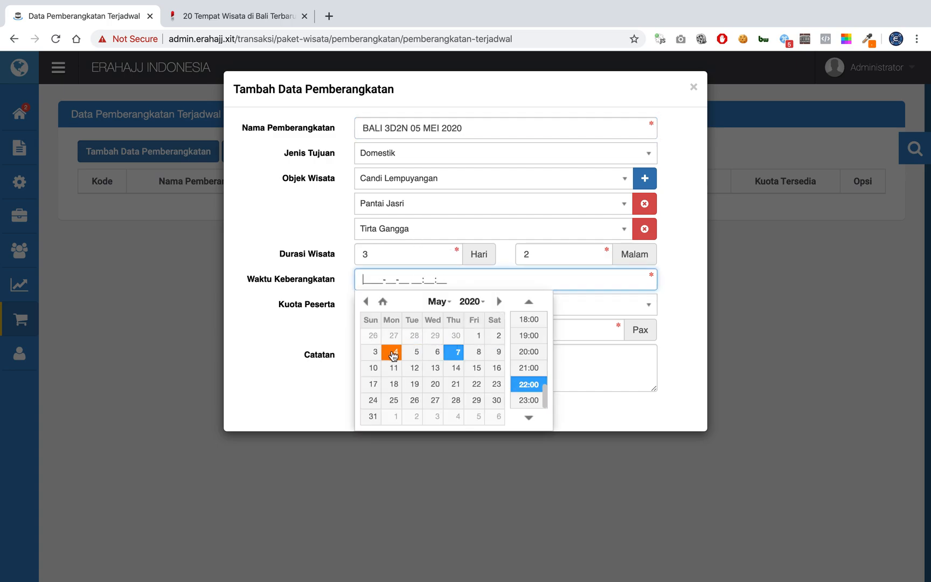
click(413, 350)
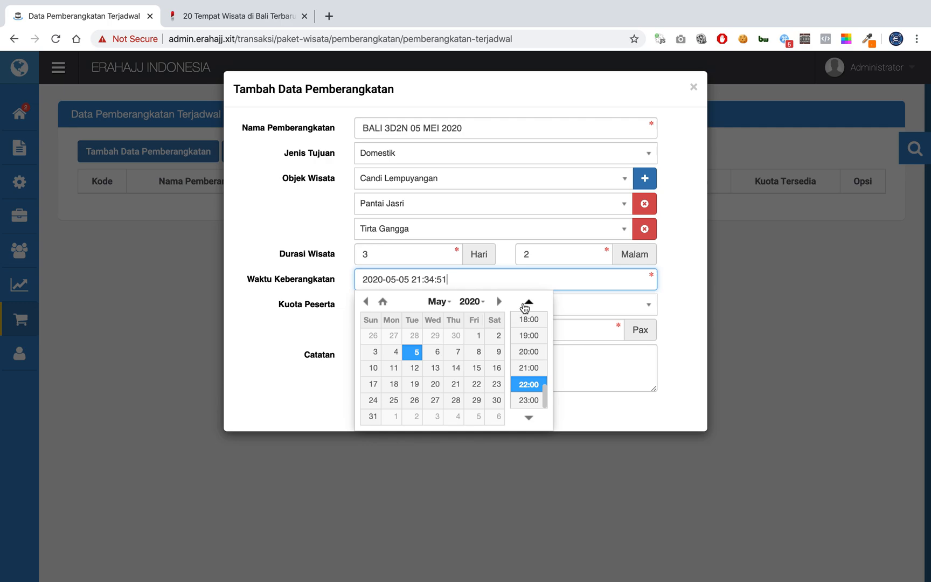
click(528, 303)
click(527, 303)
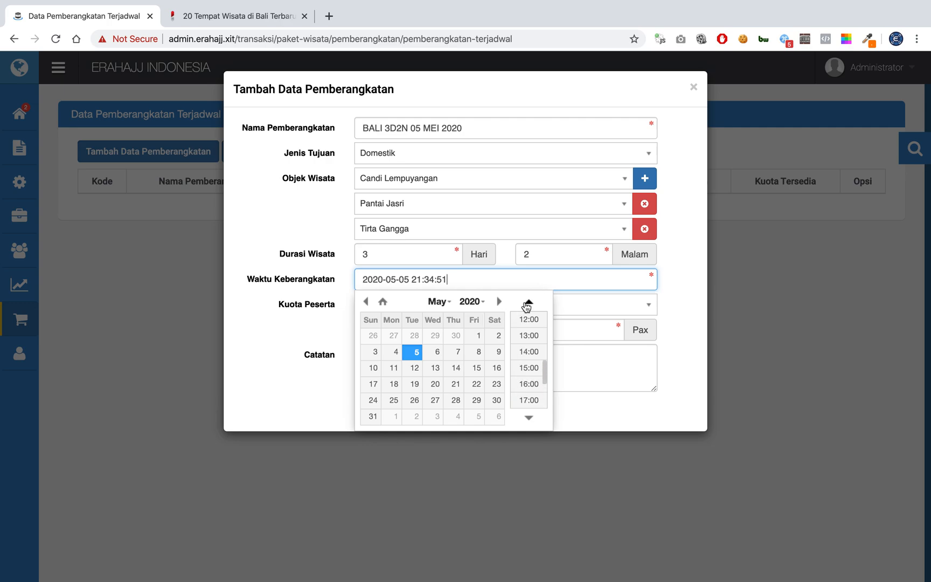
click(528, 301)
click(529, 319)
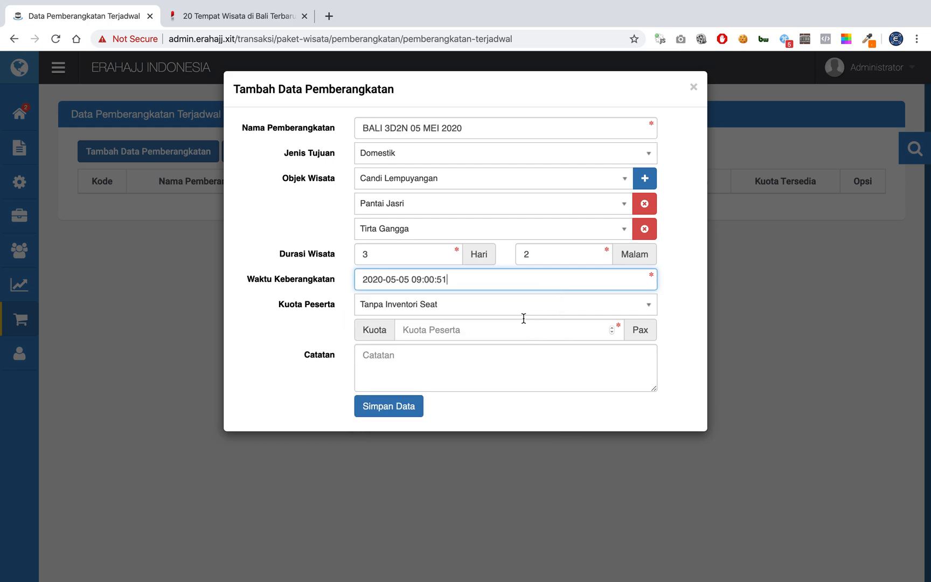
- Set the participant quota to 15 pax without seat inventory and save the new departure
click(482, 304)
click(483, 305)
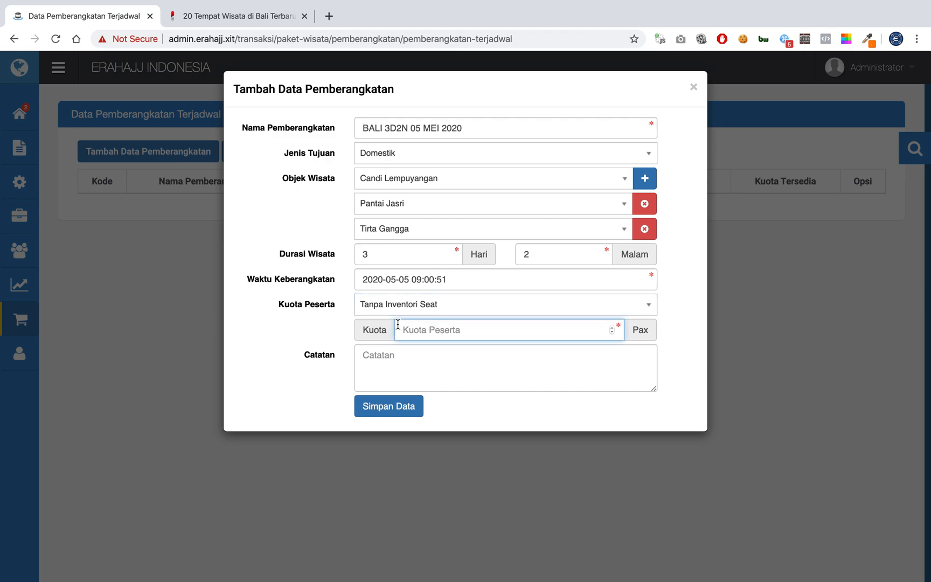
click(322, 322)
click(403, 329)
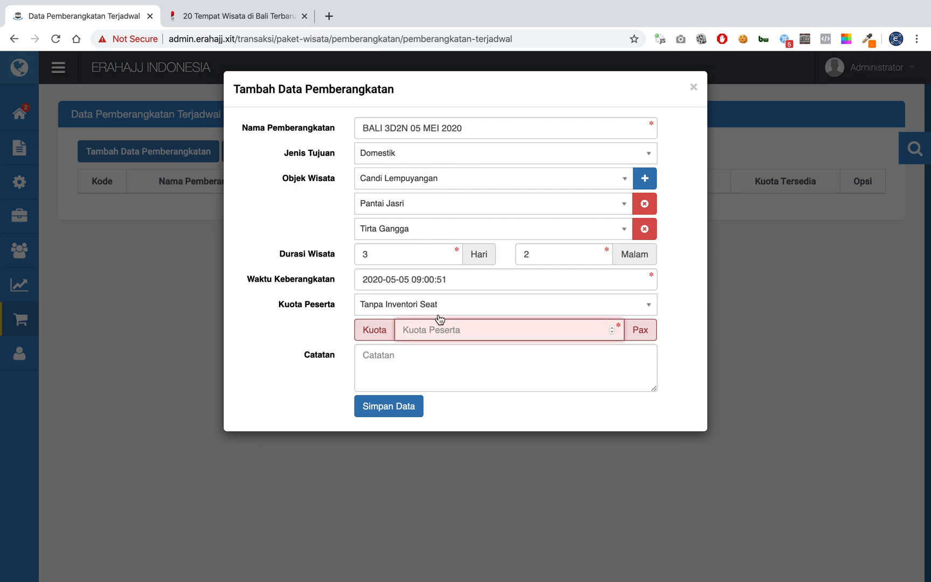
text(15)
click(322, 359)
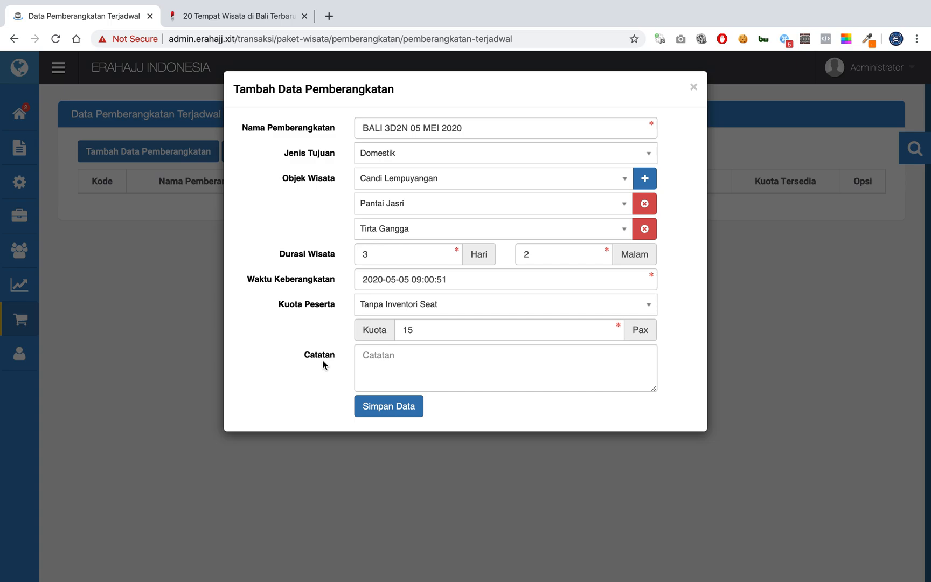
click(382, 414)
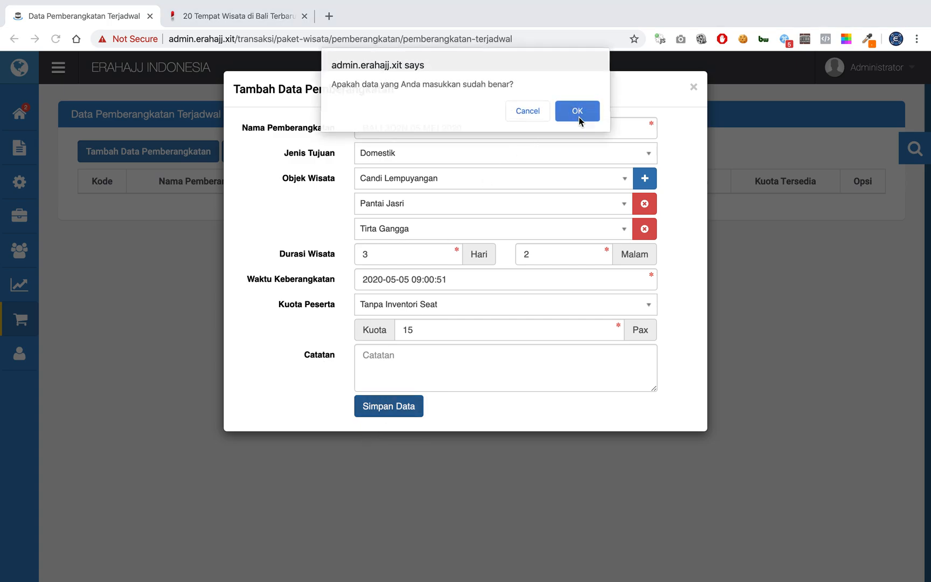
click(579, 117)
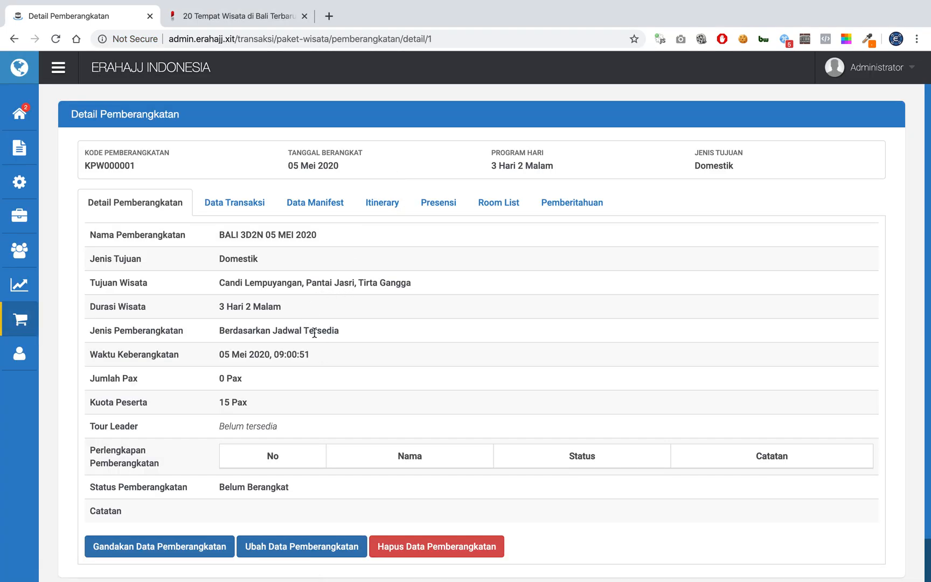
- Review the saved departure's details, its itinerary section, and the hotel and airline lists in its edit form
scroll(315, 332, down, 2)
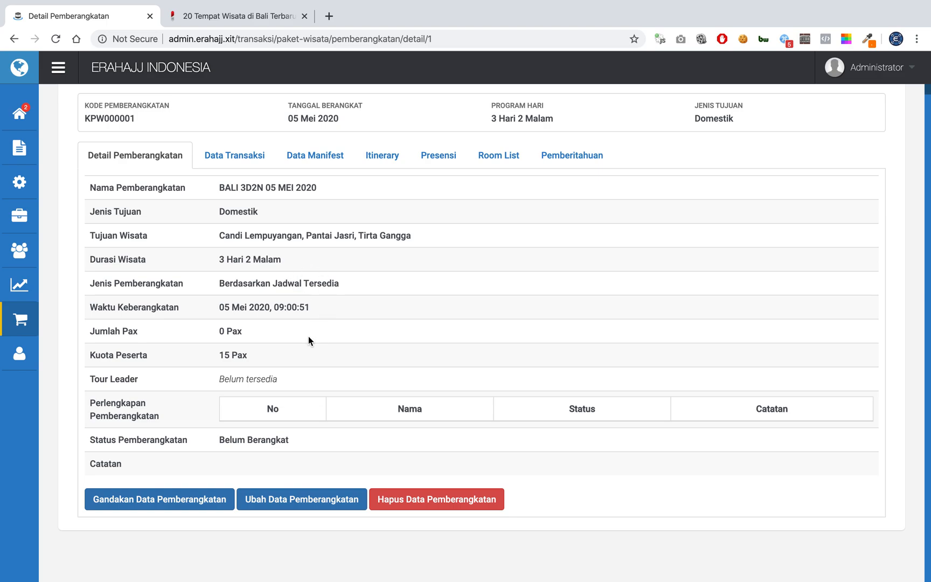
click(382, 165)
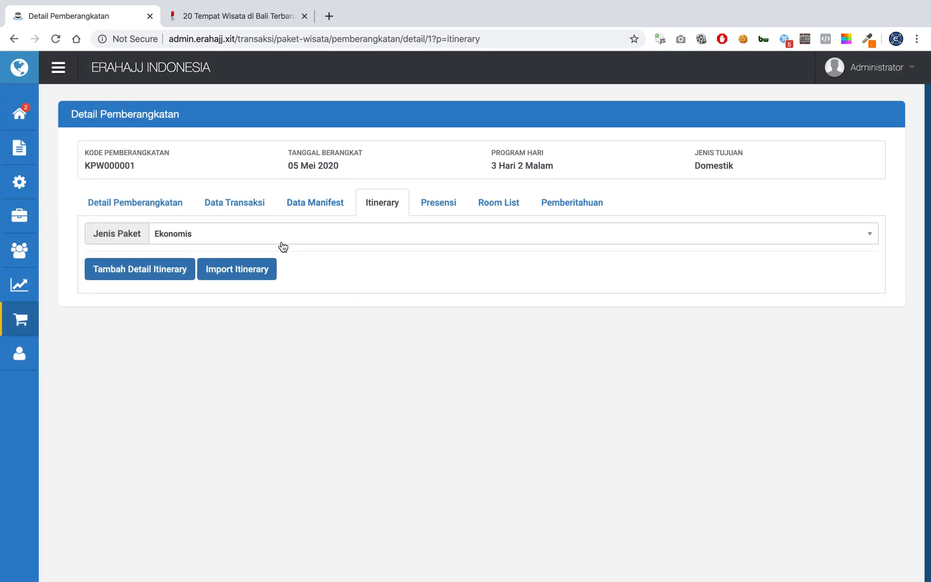
click(156, 206)
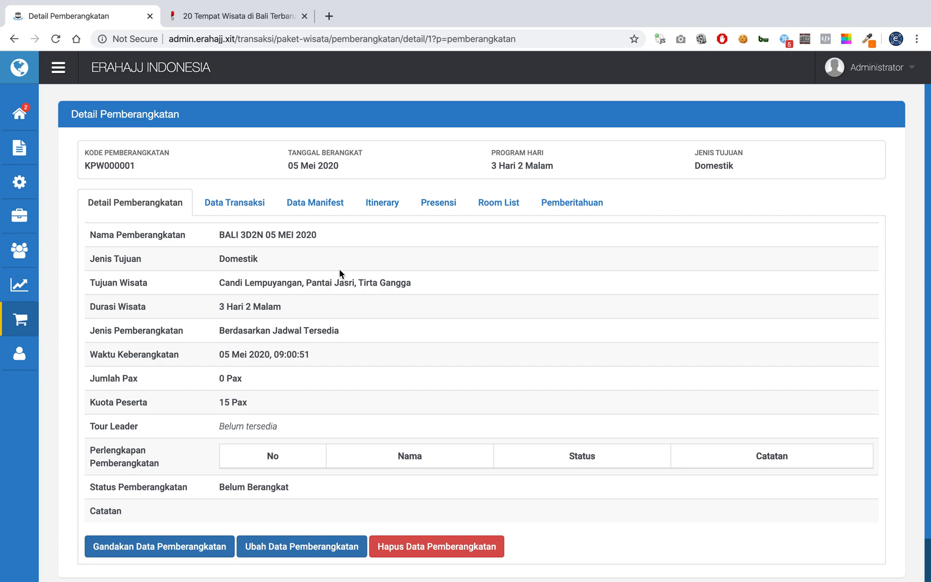
scroll(384, 232, down, 1)
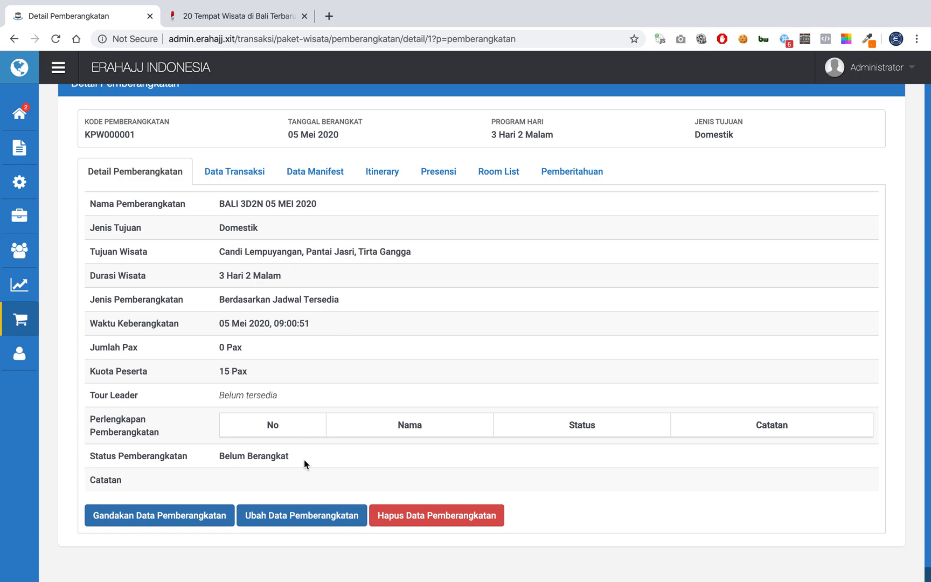
click(293, 516)
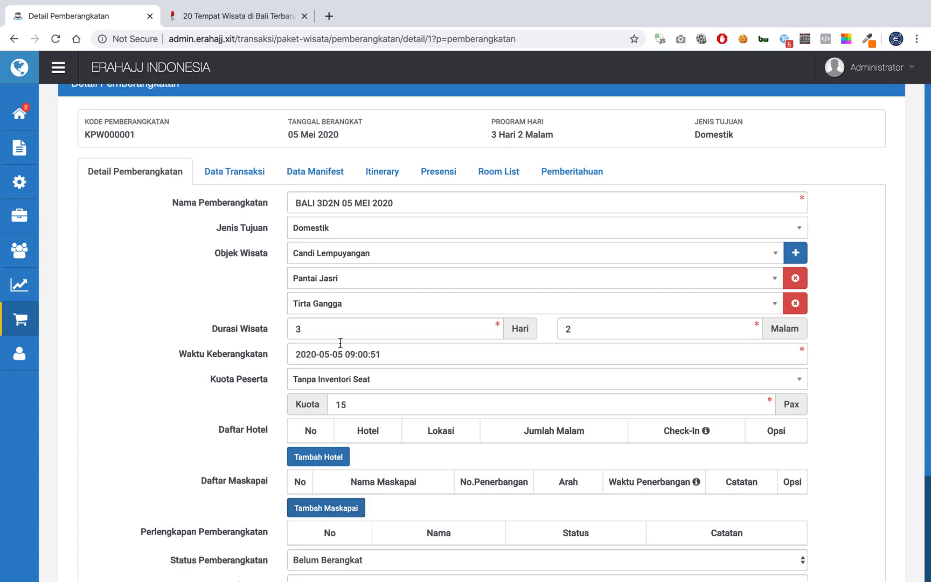
scroll(360, 300, down, 3)
scroll(361, 301, down, 1)
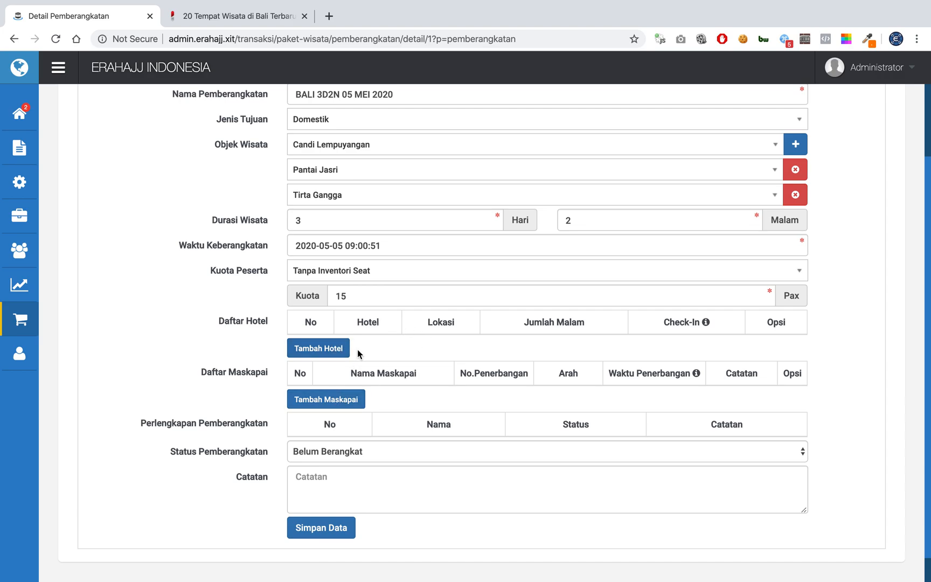
scroll(379, 356, down, 1)
scroll(378, 355, up, 4)
scroll(378, 355, down, 2)
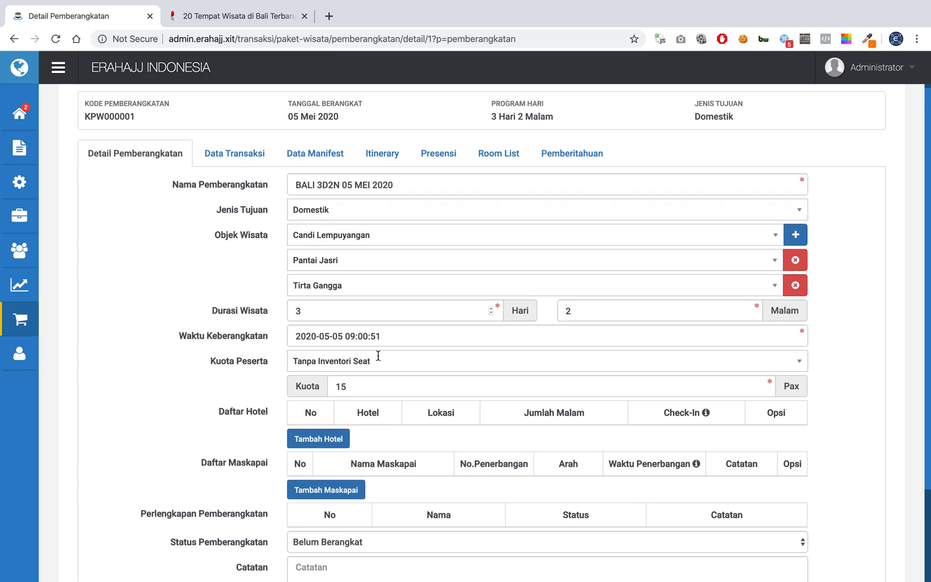
click(151, 157)
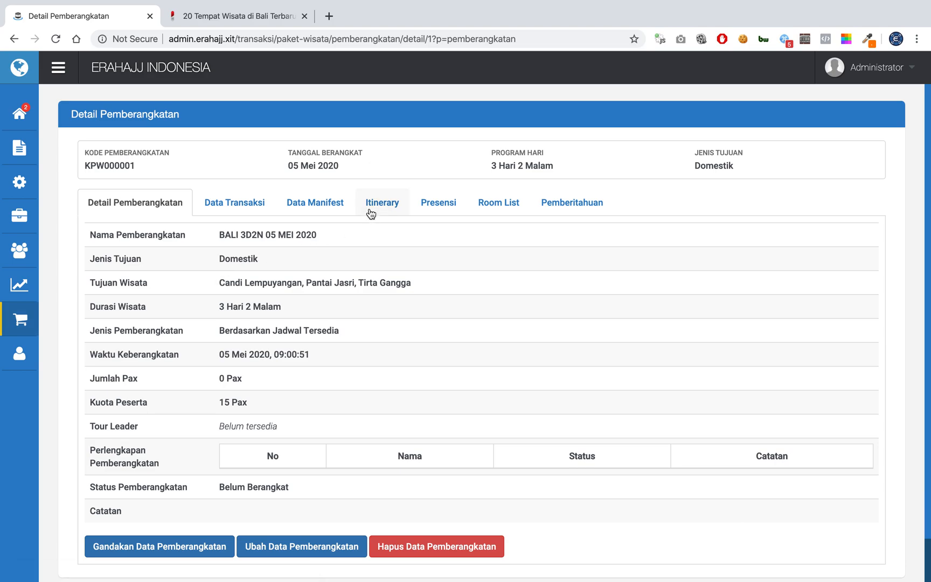
- Set the package type of the departure's itinerary to Reguler
click(371, 212)
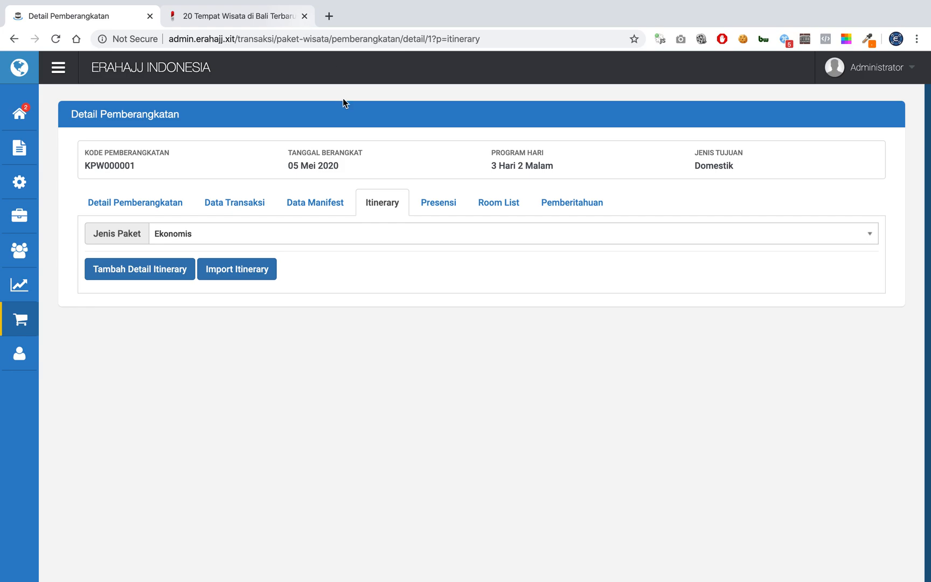
click(330, 236)
click(254, 289)
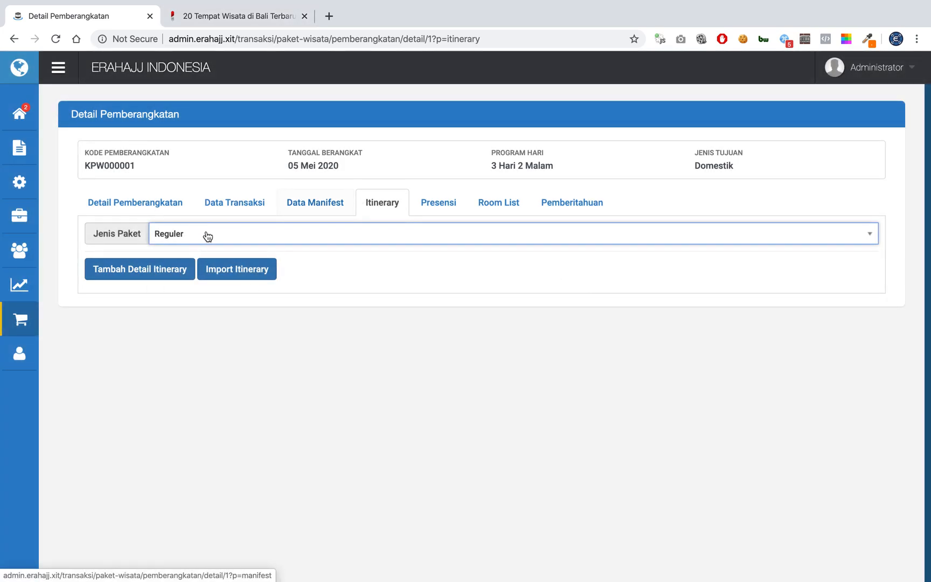
- Start an itinerary entry dated 2020-05-05 with Denpasar as its route or location
click(140, 270)
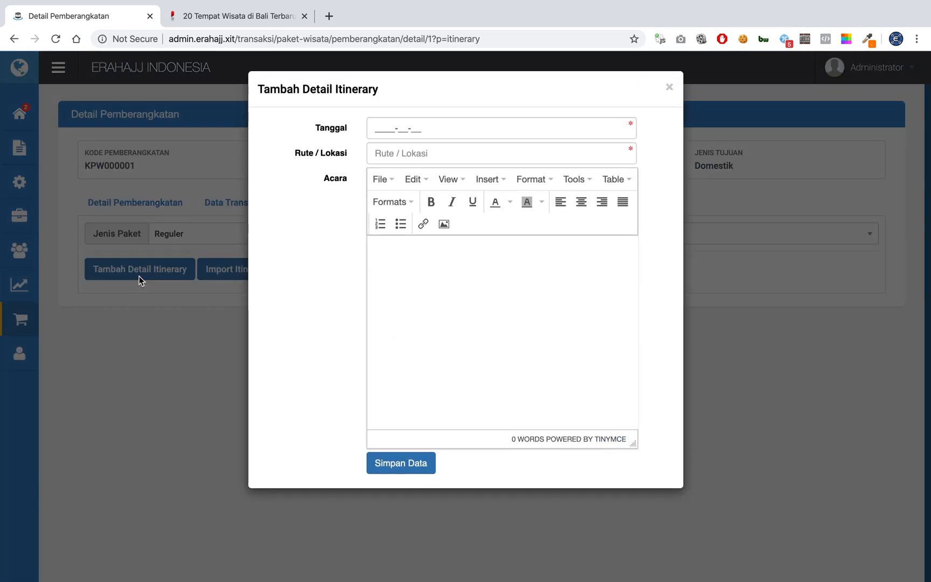
click(445, 125)
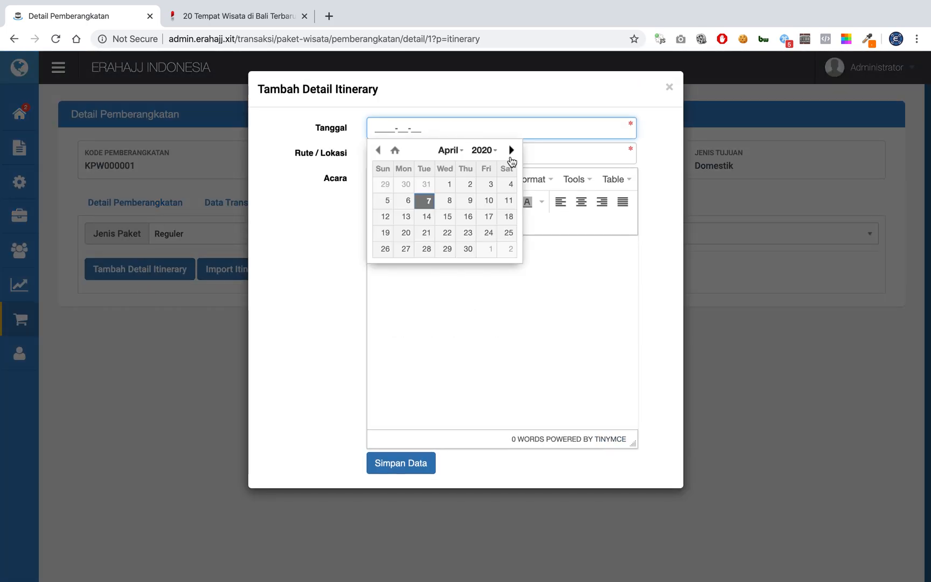
click(511, 152)
click(429, 200)
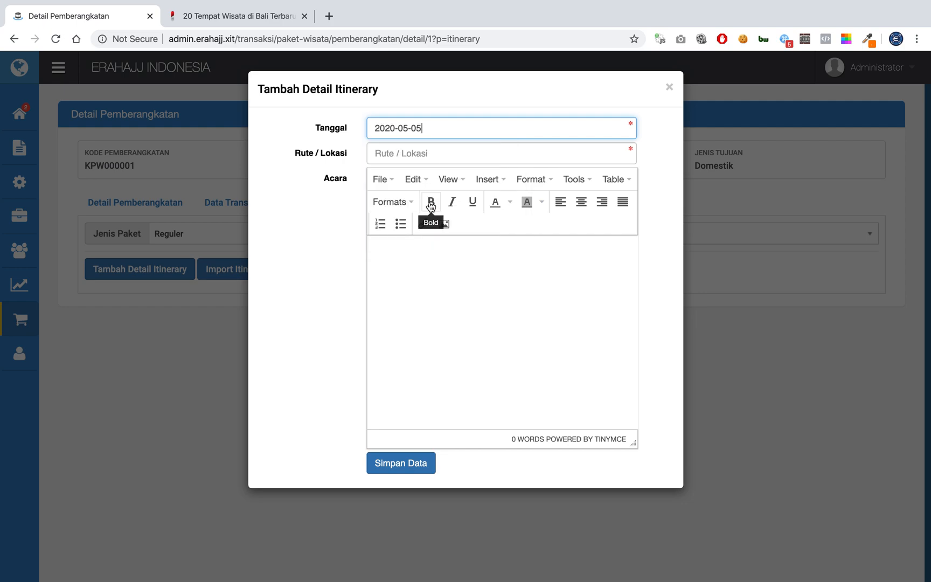
click(452, 153)
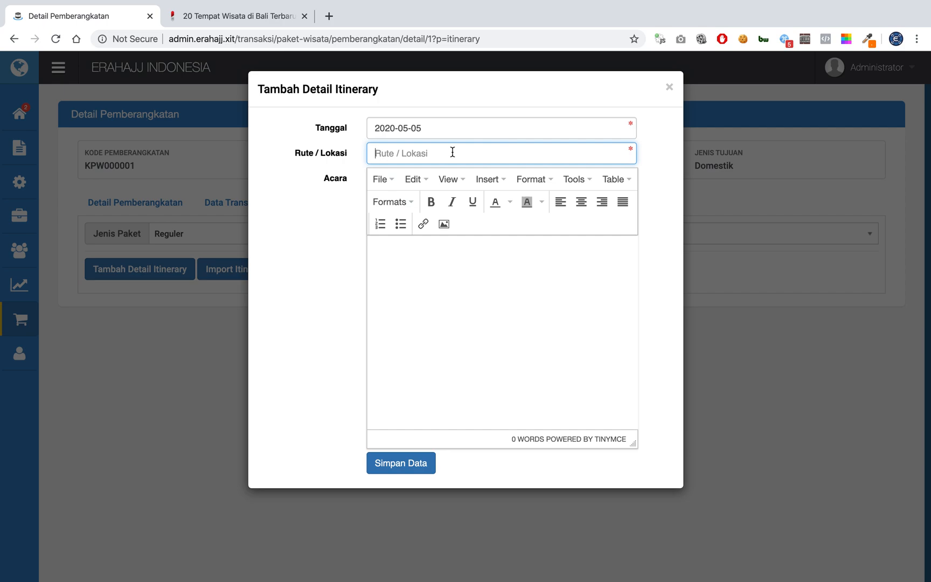
text(Denpasar)
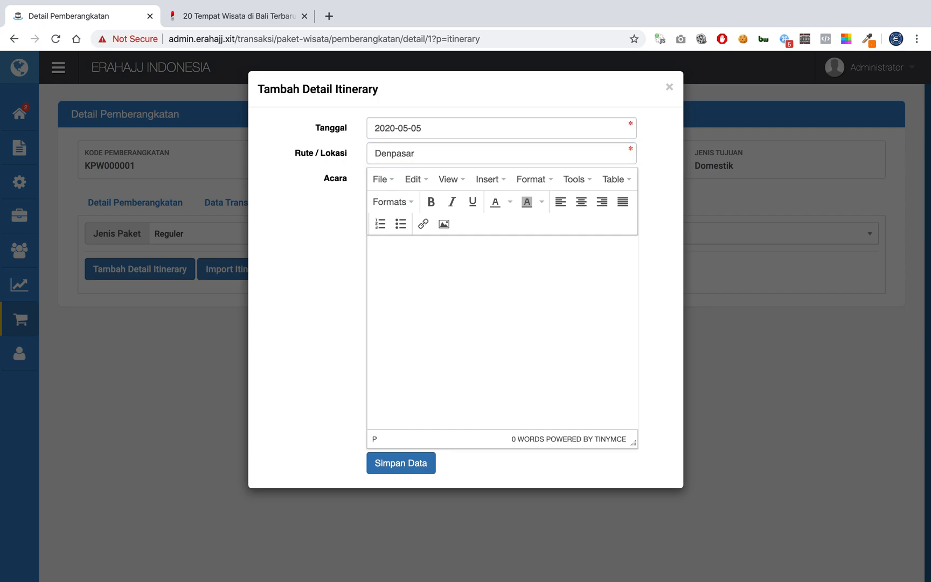
- Write "Ini adalah deskripsi dari acara hari pertama :" with "09:00 - 10:00 : Acara 1" and "10:00 - 11:00 : Acara 2", and save the entry
text(Ini adalah deskripsi dari acara h)
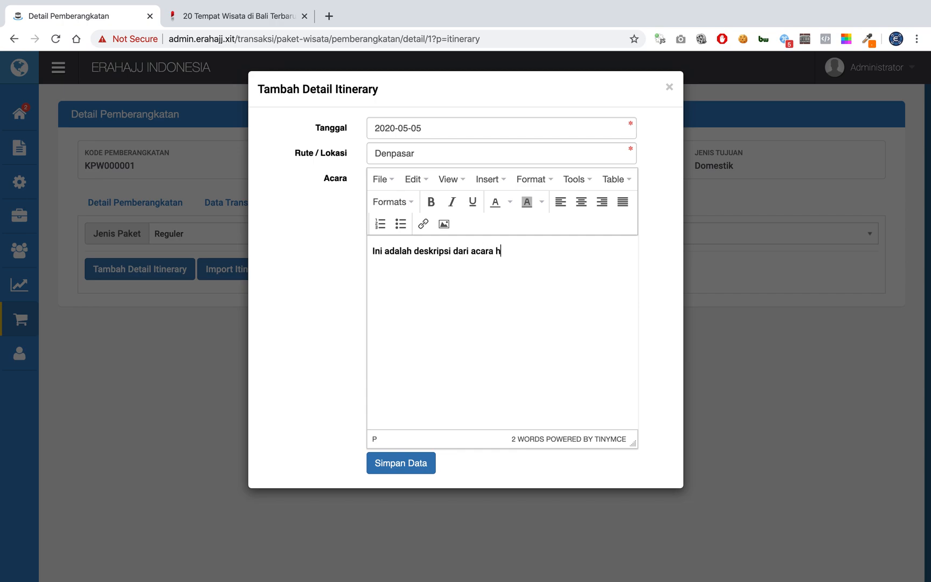
text(ari pertama :)
key(Return)
text(09:00 - 10:00)
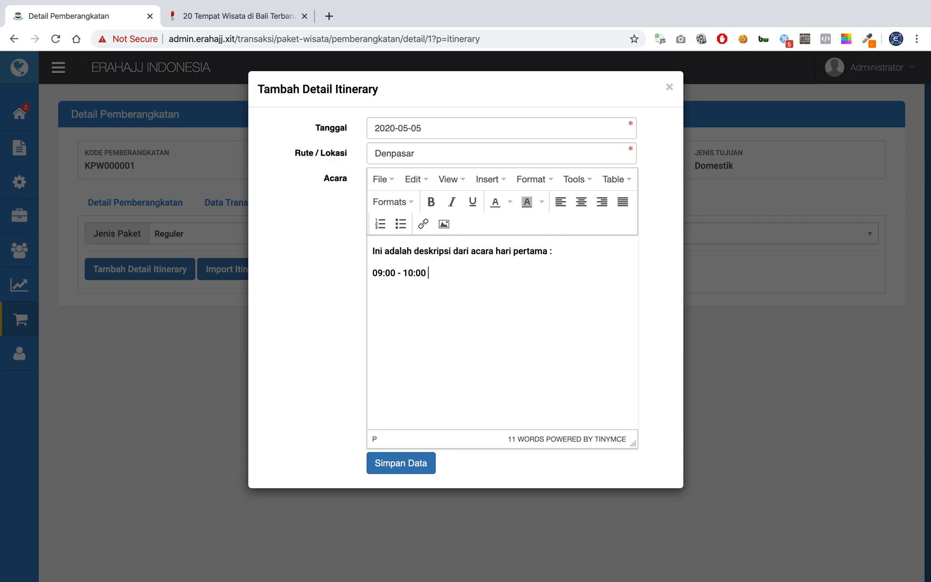
text( : Acara 1)
key(shift+Return)
text(10:00 - 11:00 : Acara 2)
click(415, 463)
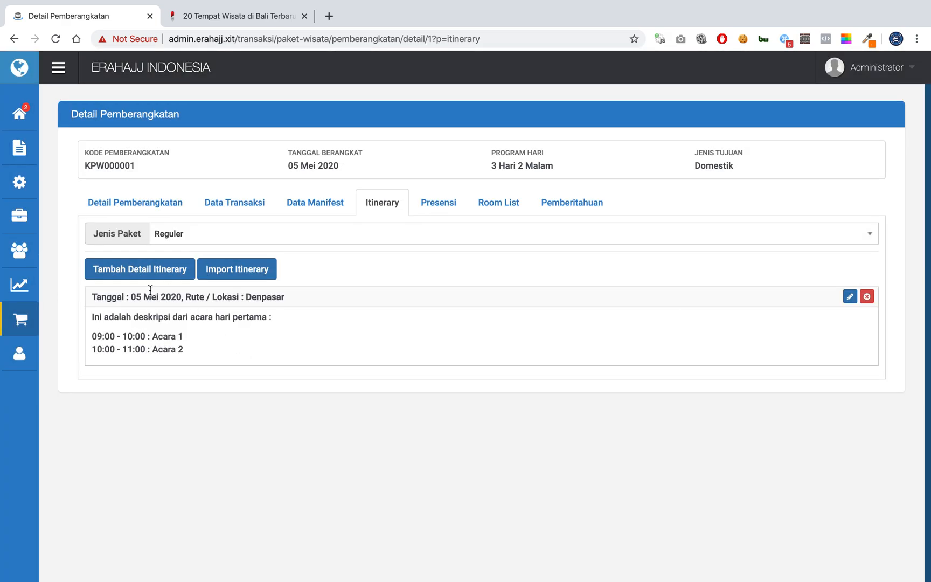
- Start a second itinerary entry dated 2020-05-06 with the route "Denpasar - Ubud"
click(161, 269)
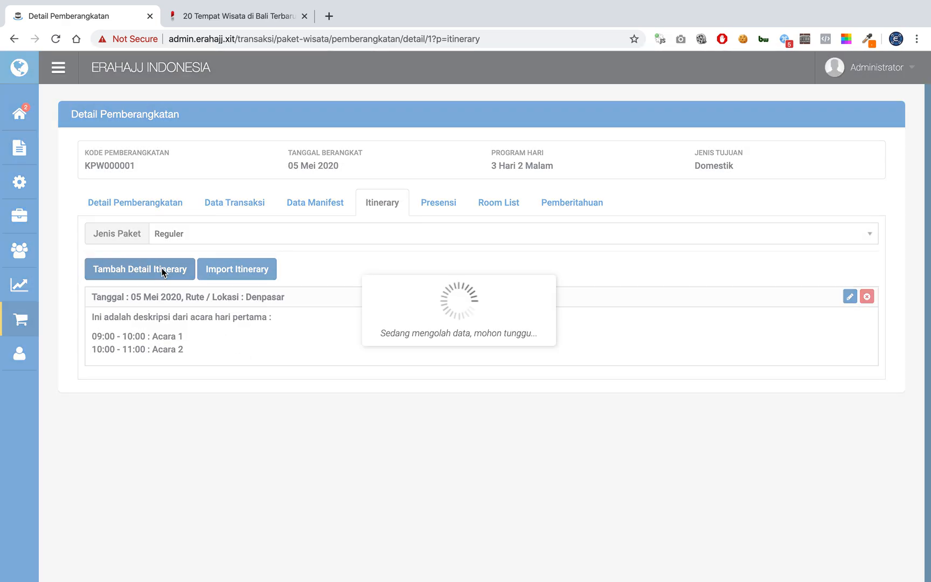
click(412, 134)
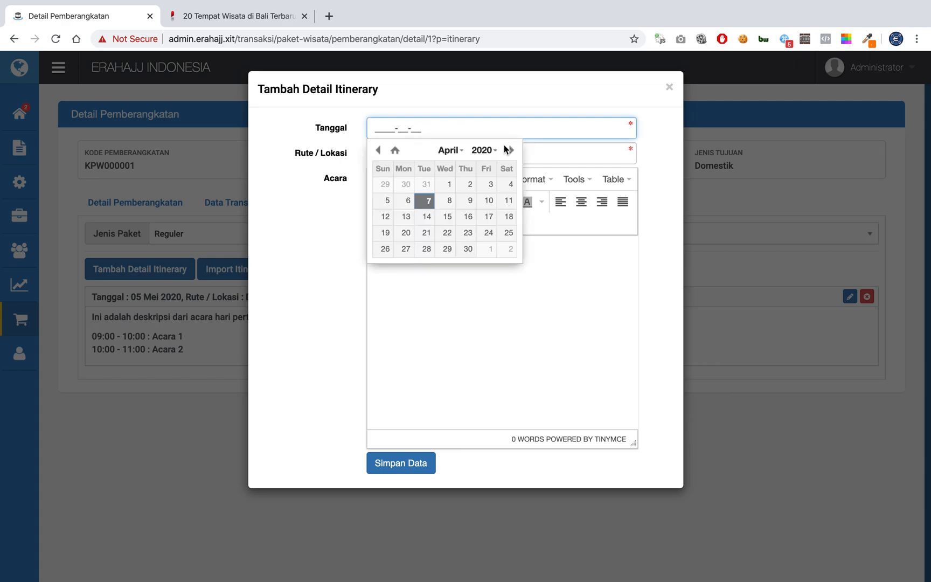
click(510, 149)
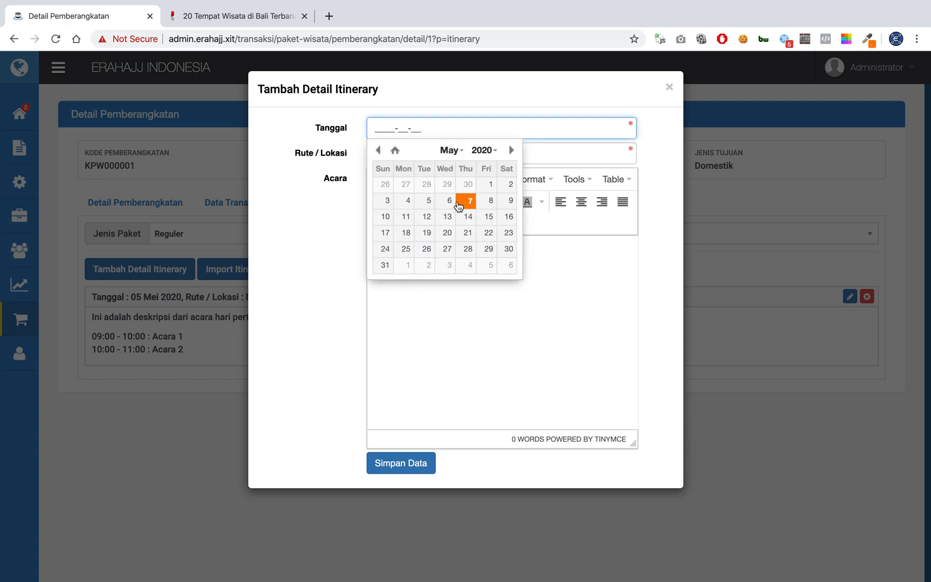
click(448, 201)
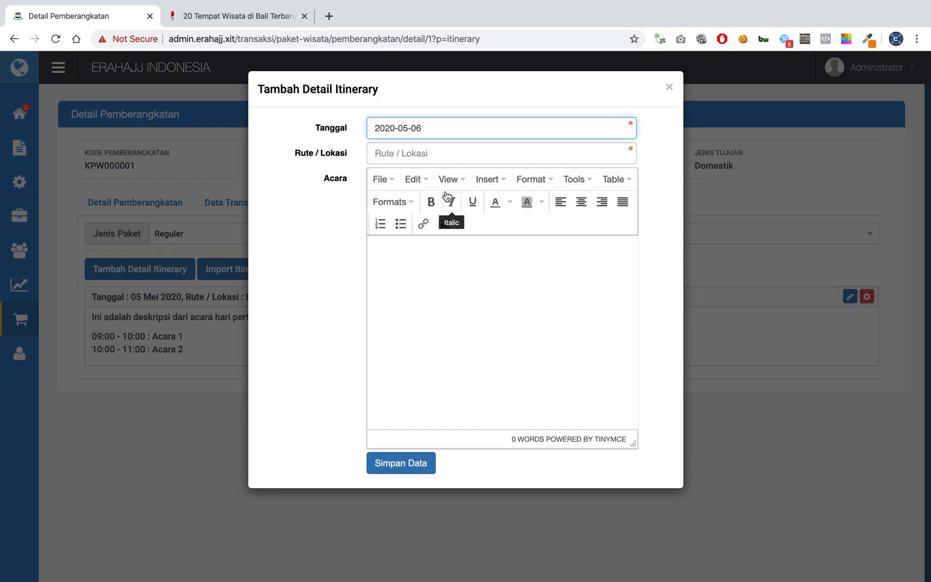
click(436, 147)
text(Denpasar)
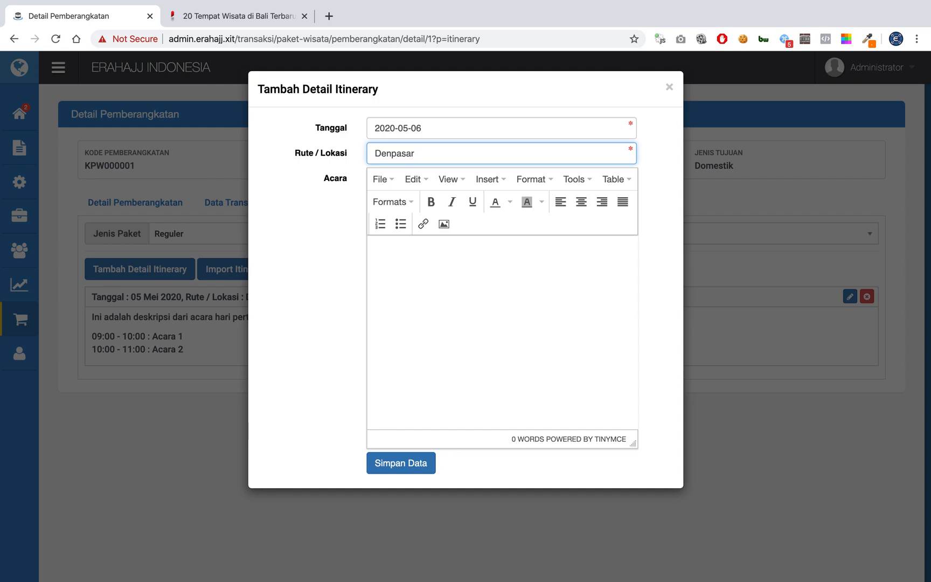
text( - Ubud)
key(Tab)
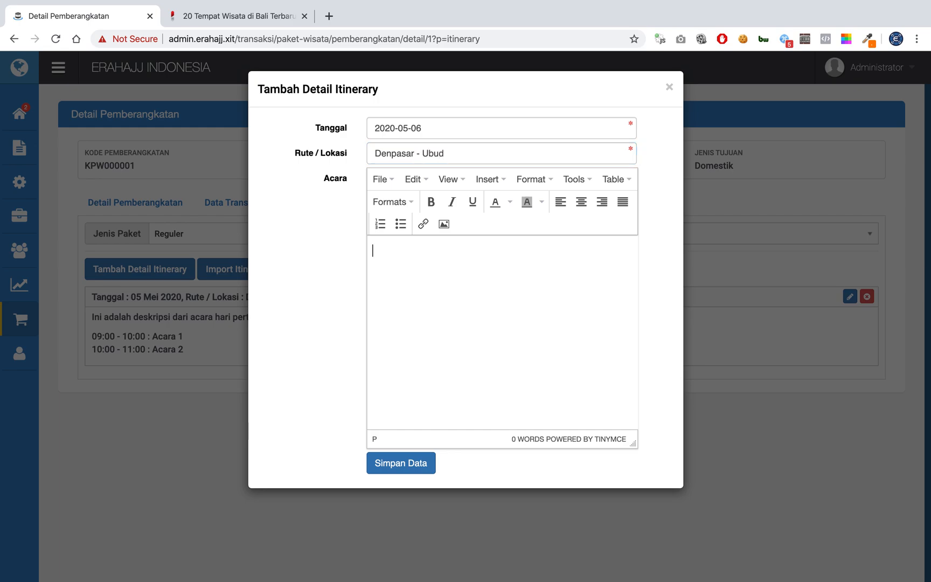
- Describe the event as "Ini adalah deskripsi dari hari ke dua" with the line "07:00 - 08:00 : Sarapan", and save the entry
text(Ini adalah deskripsi dari hari )
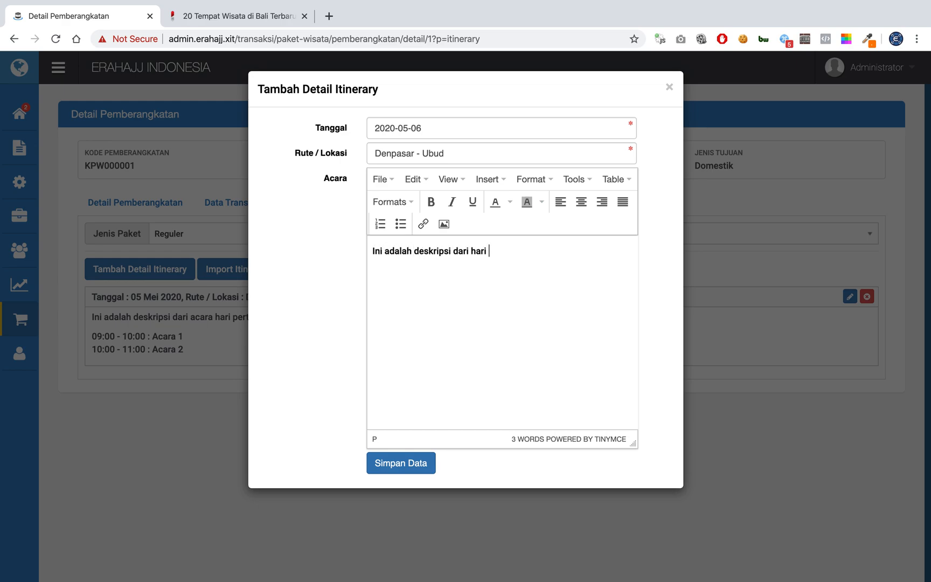
text(ke dua)
text(09)
text(:00 - 08)
text(:00)
text( : Sarapan)
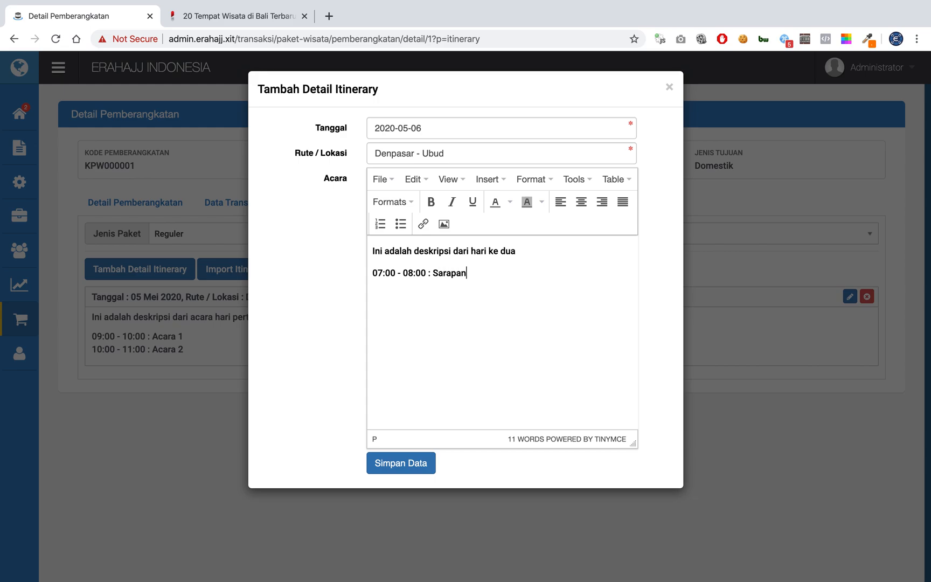
click(415, 462)
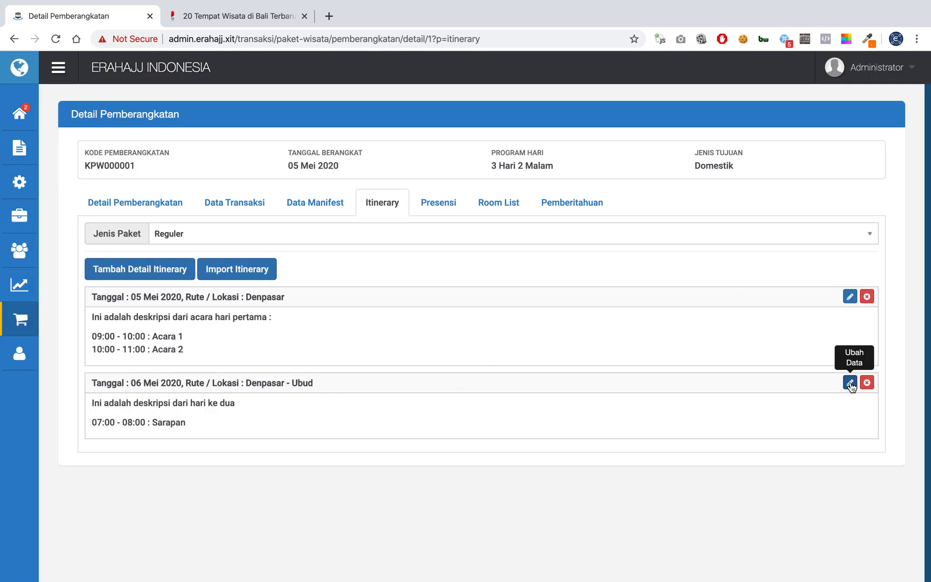
- Add the line "08:00 - 09:00 : Persiapan acara" to the 6 May itinerary entry and save it
click(850, 383)
click(491, 278)
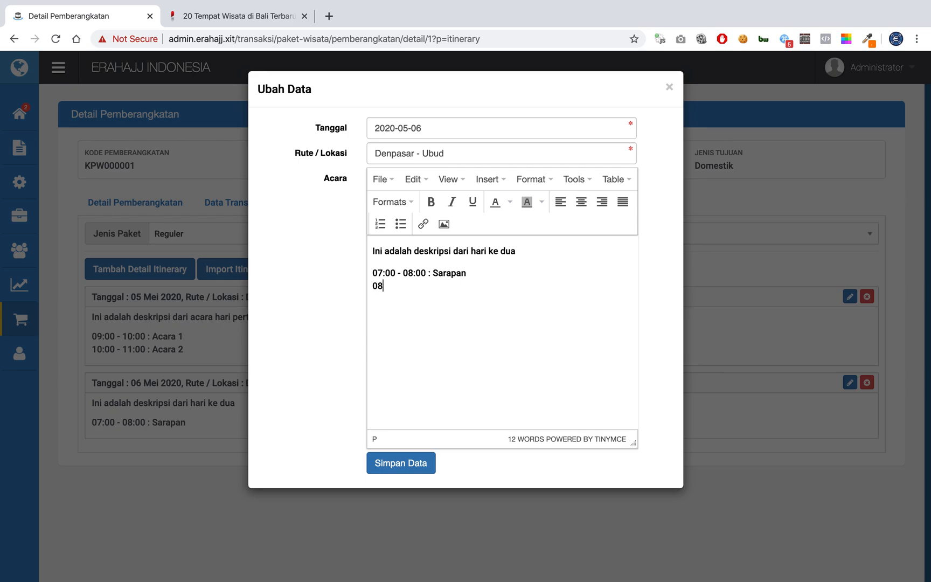
text(08:00 - 09:00 : Persiapan acara)
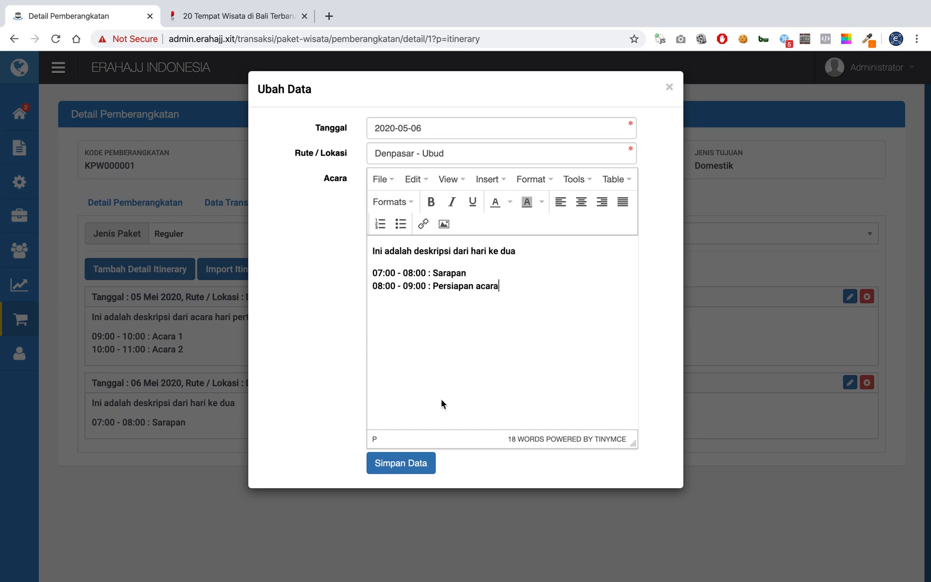
click(399, 462)
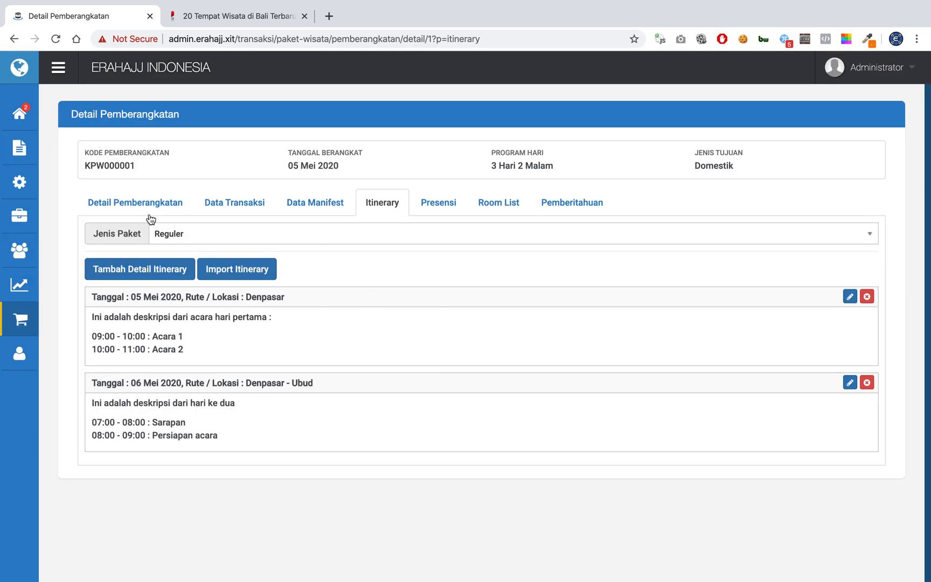
- Compare the departure's itineraries across the Ekonomis, Reguler and VIP package types
click(120, 210)
click(381, 210)
click(323, 237)
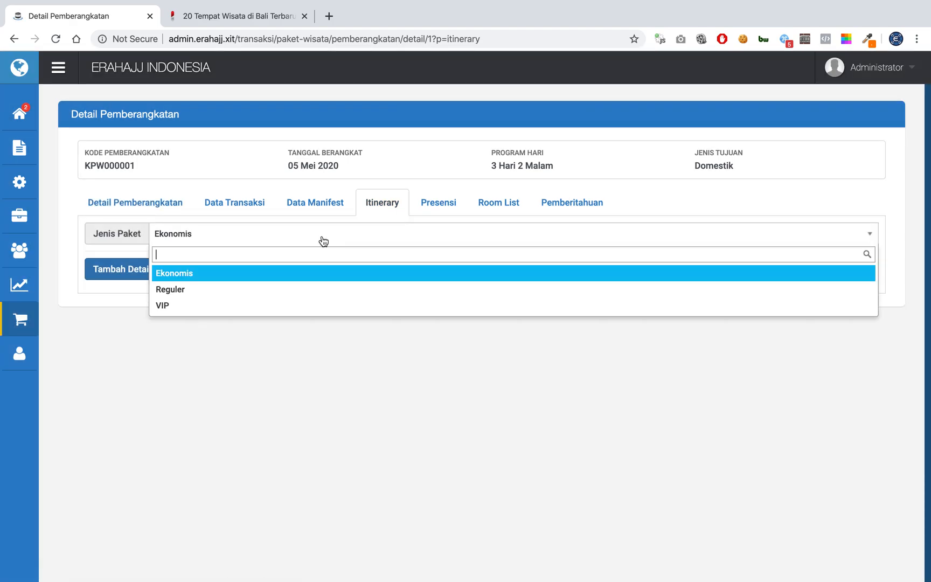
click(270, 286)
click(268, 238)
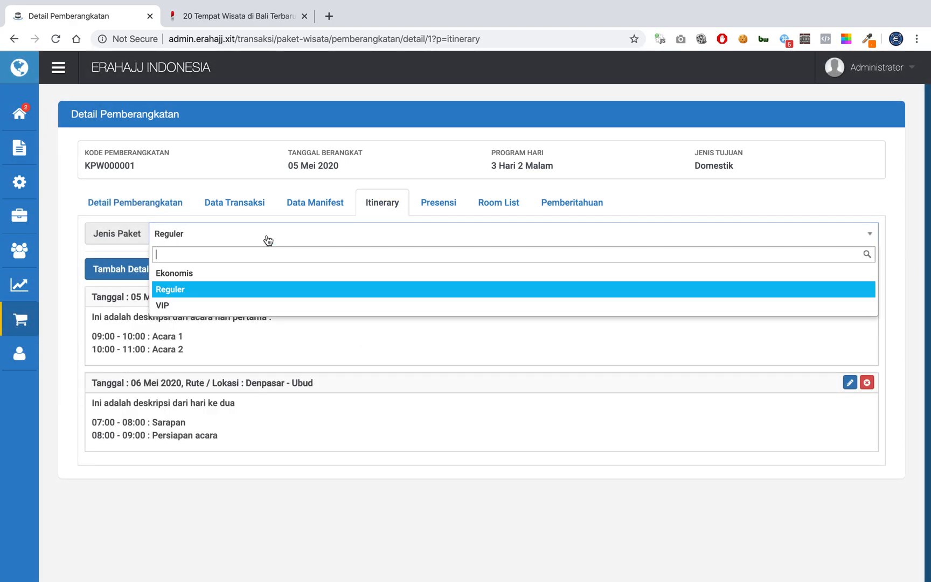
click(245, 273)
click(262, 238)
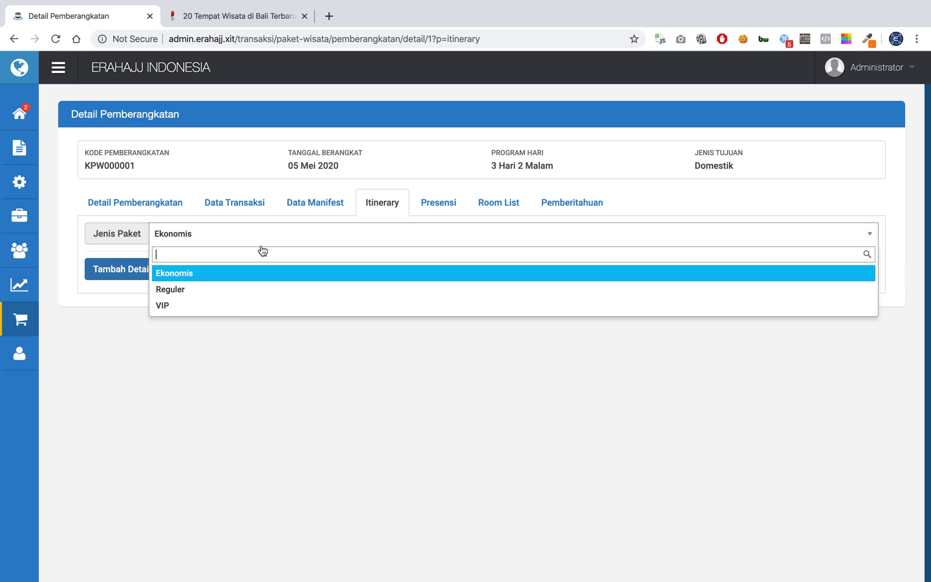
click(245, 279)
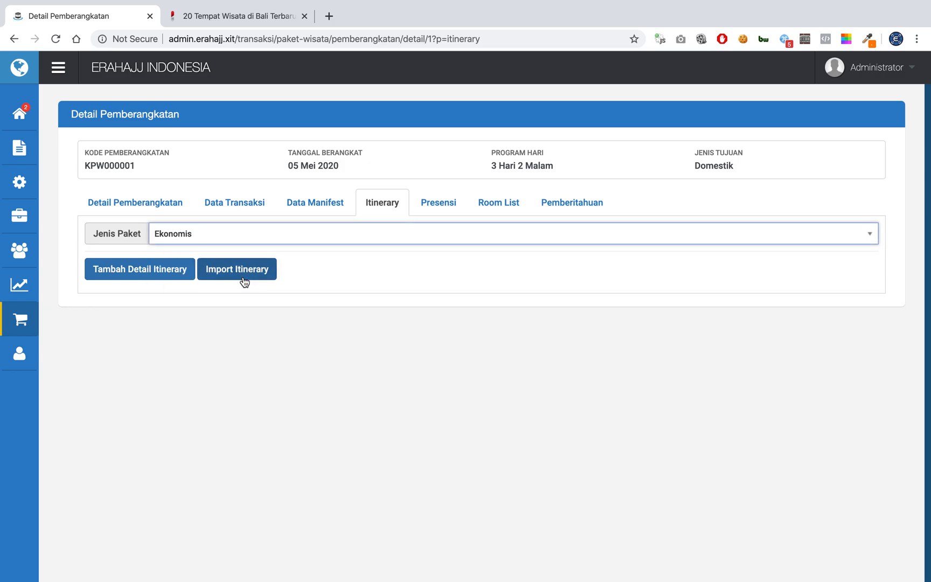
click(291, 237)
click(291, 289)
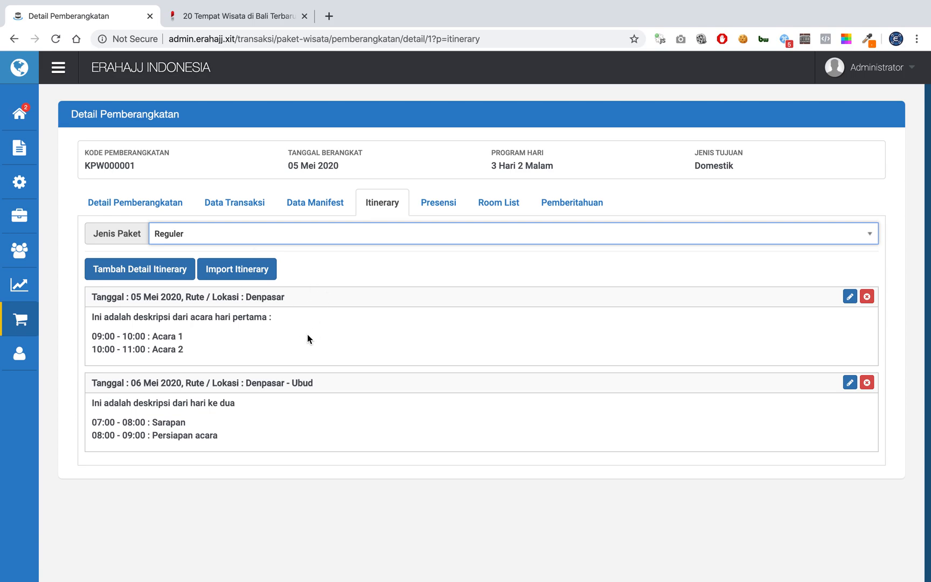
click(335, 232)
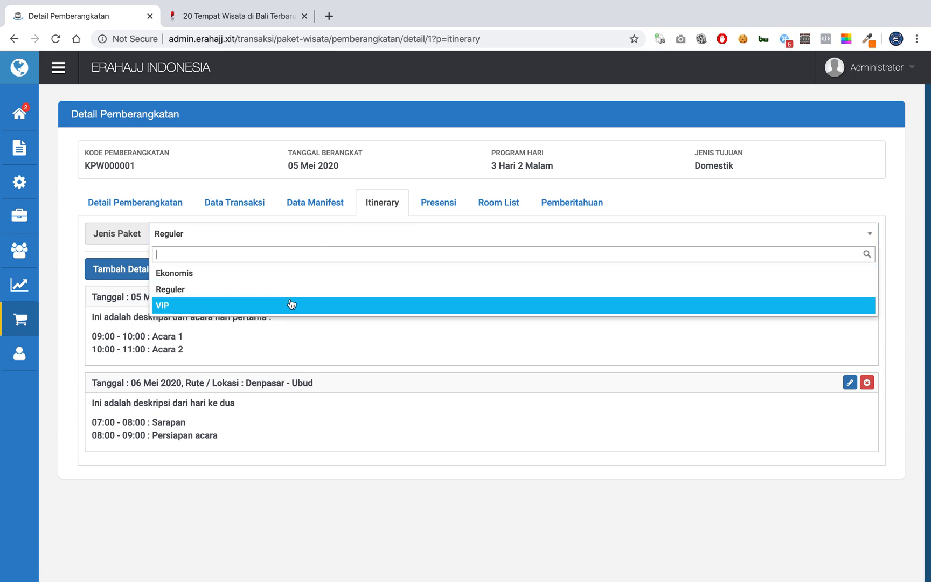
click(291, 305)
click(305, 239)
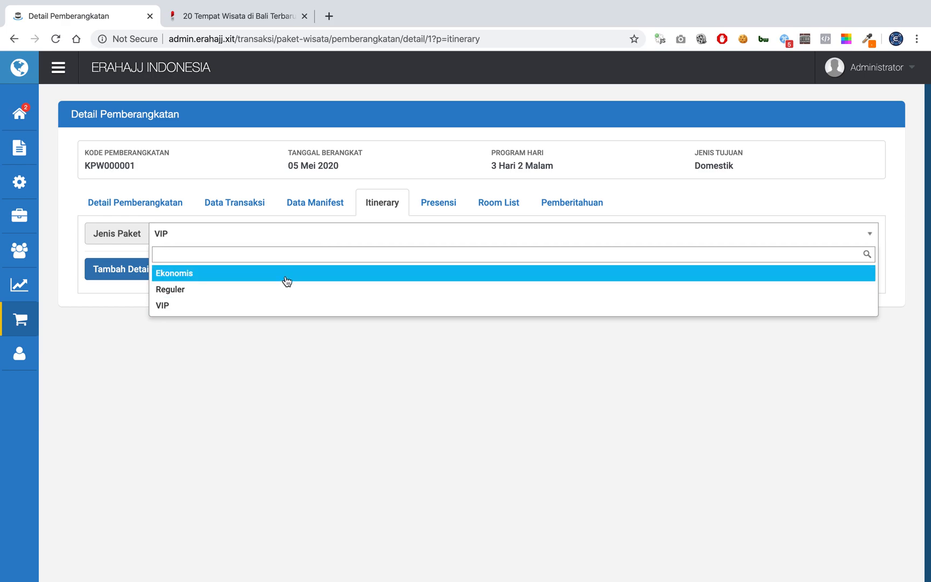
click(281, 289)
click(282, 242)
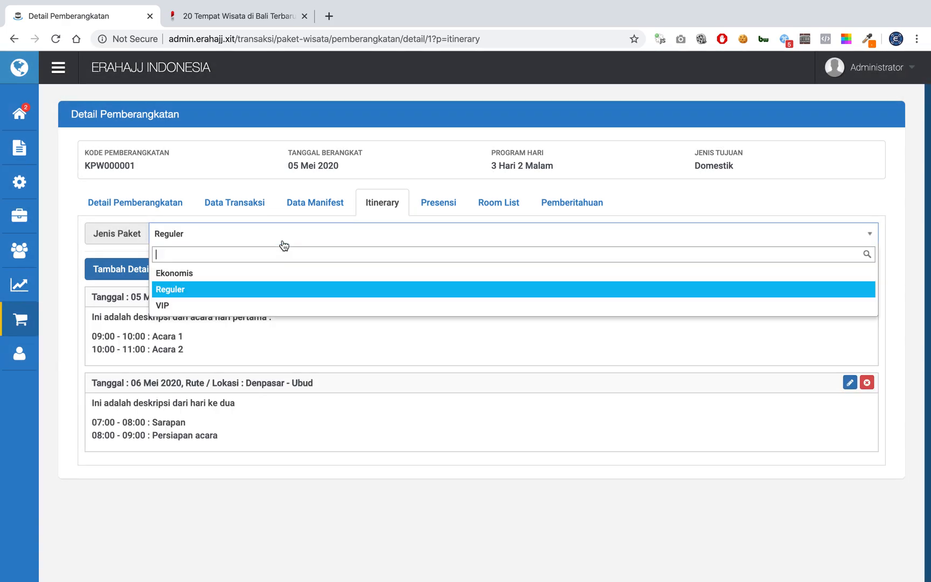
- Preview the Reguler itinerary of BALI 3D2N 05 MEI 2020 as an import source for the Ekonomis package type, without importing it
click(266, 272)
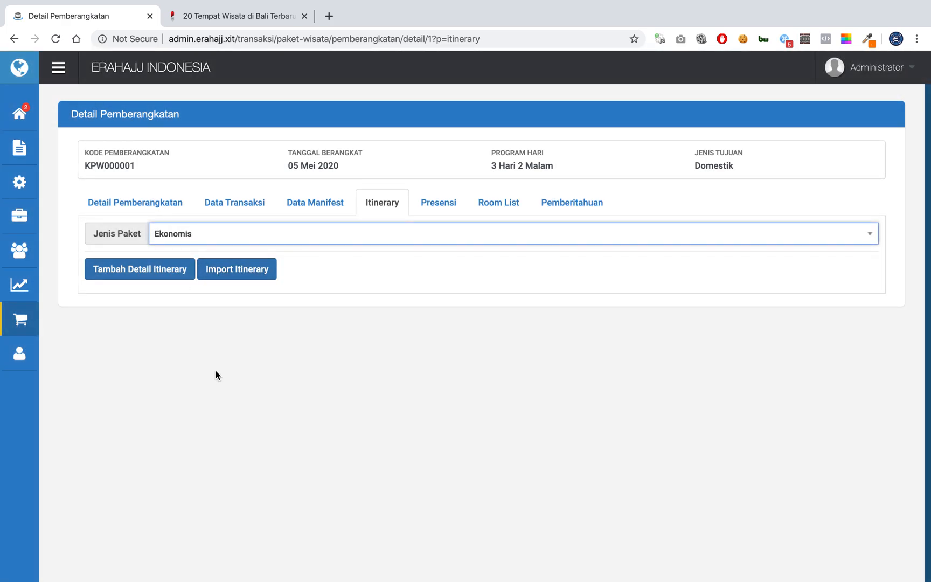
click(239, 268)
click(417, 137)
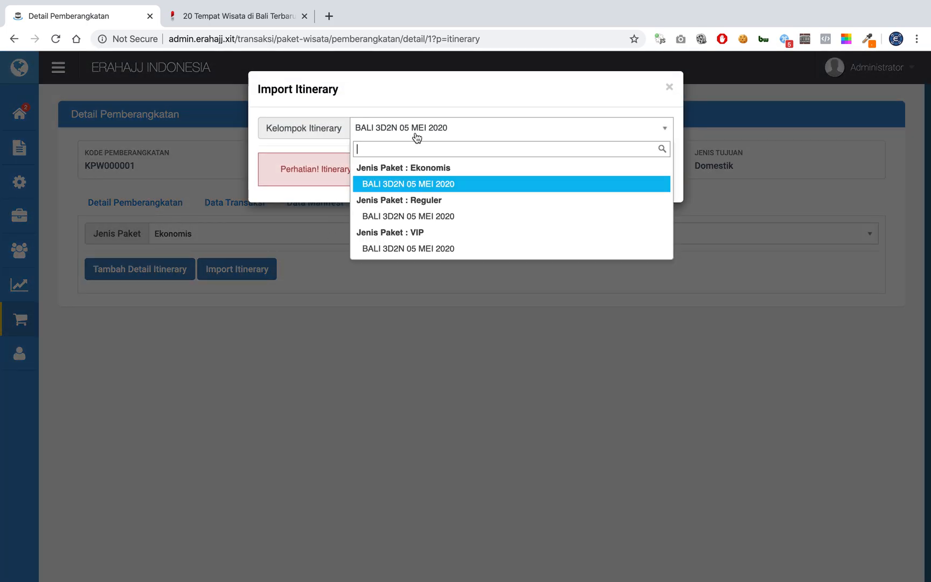
click(437, 216)
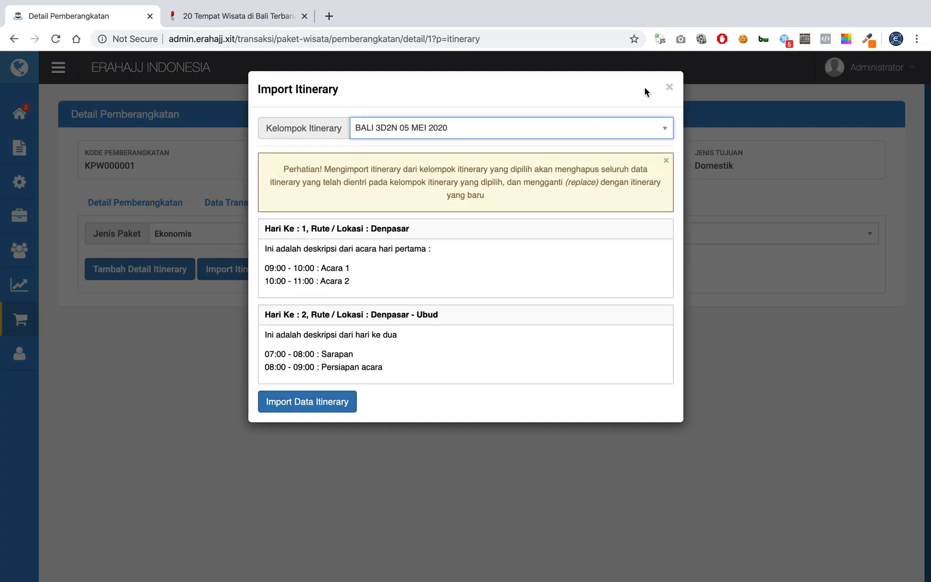
click(670, 87)
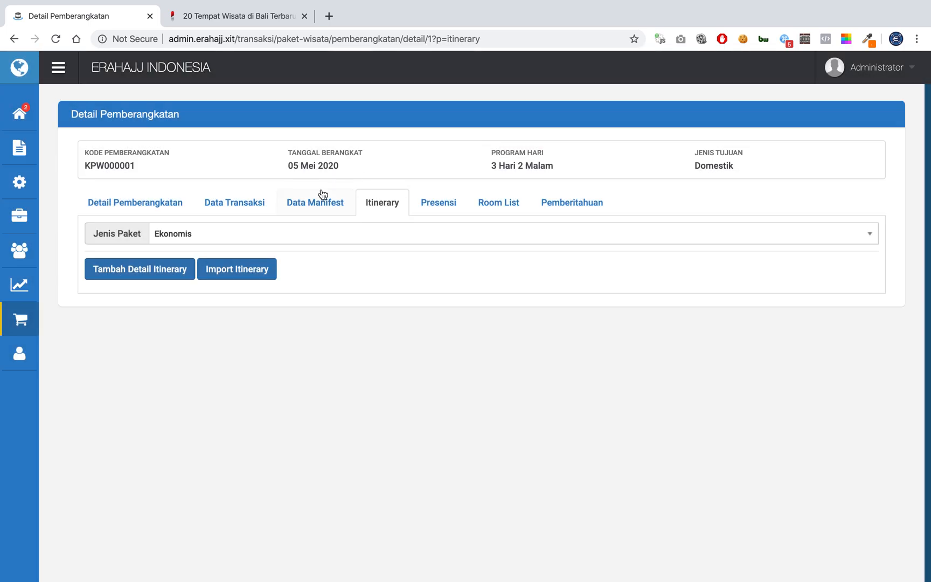
- Reopen the BALI 3D2N 05 MEI 2020 departure from the scheduled departures list and review its Reguler itinerary
click(140, 214)
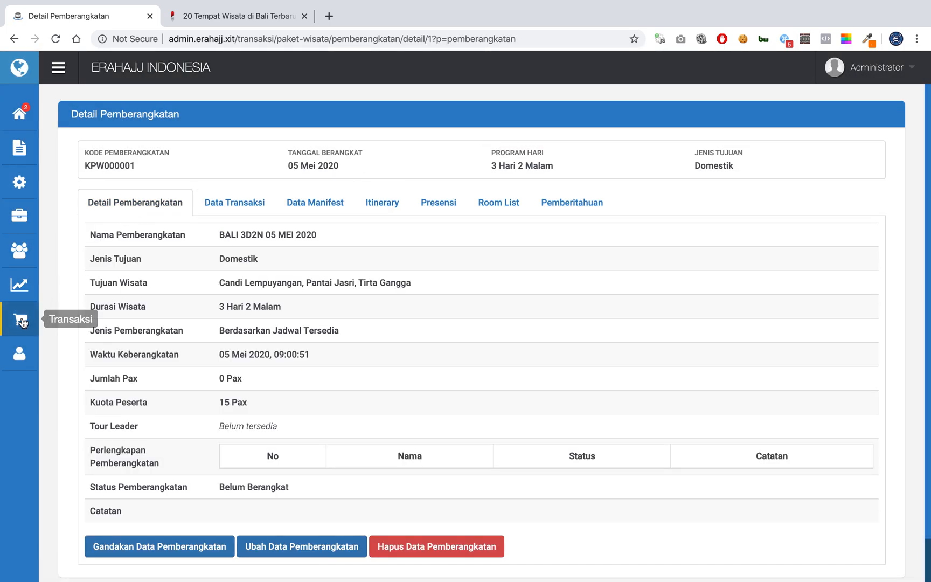
click(19, 319)
click(121, 394)
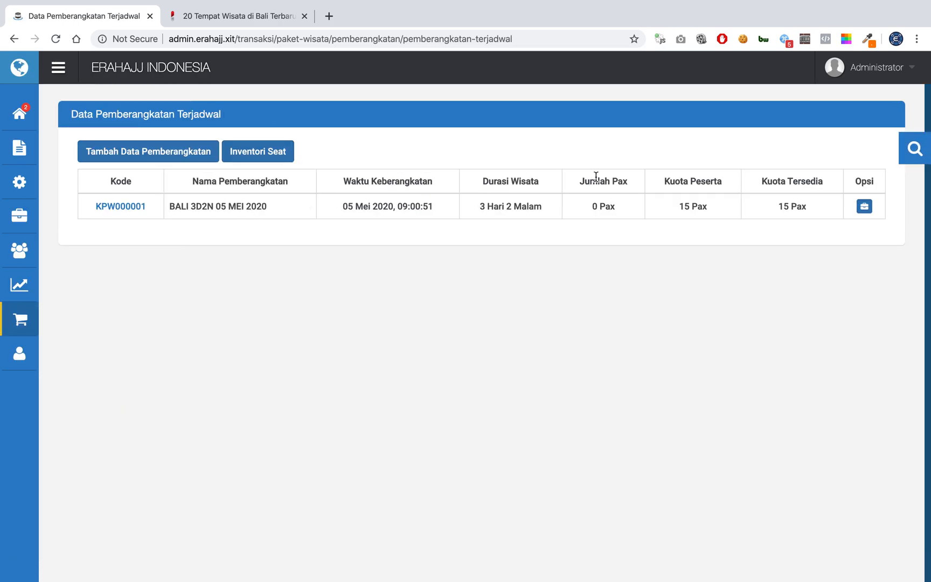
click(864, 206)
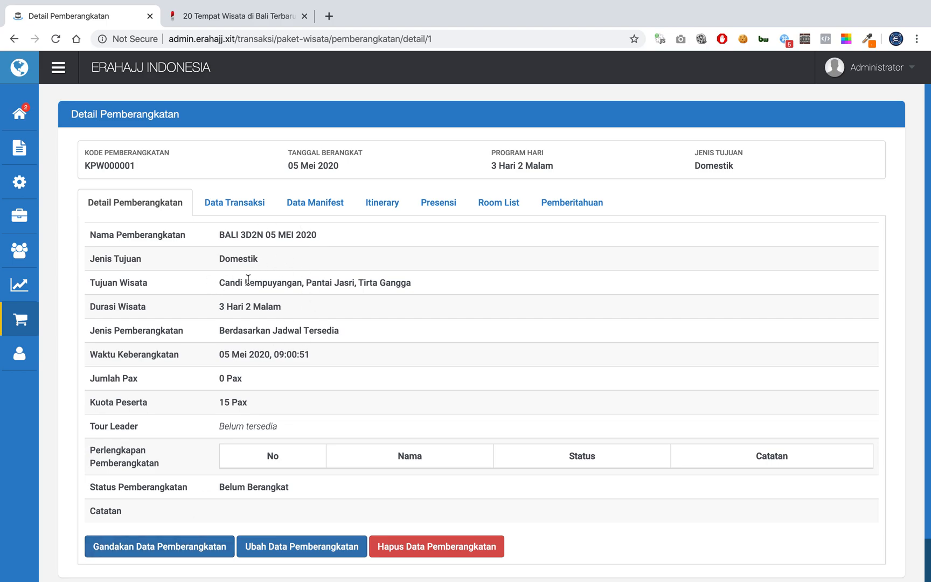
click(385, 205)
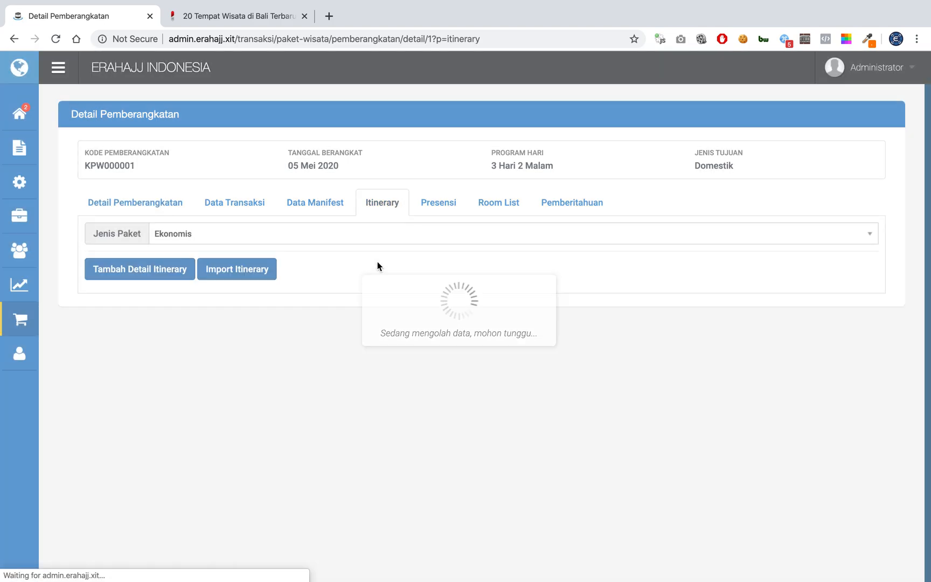
click(343, 240)
click(319, 289)
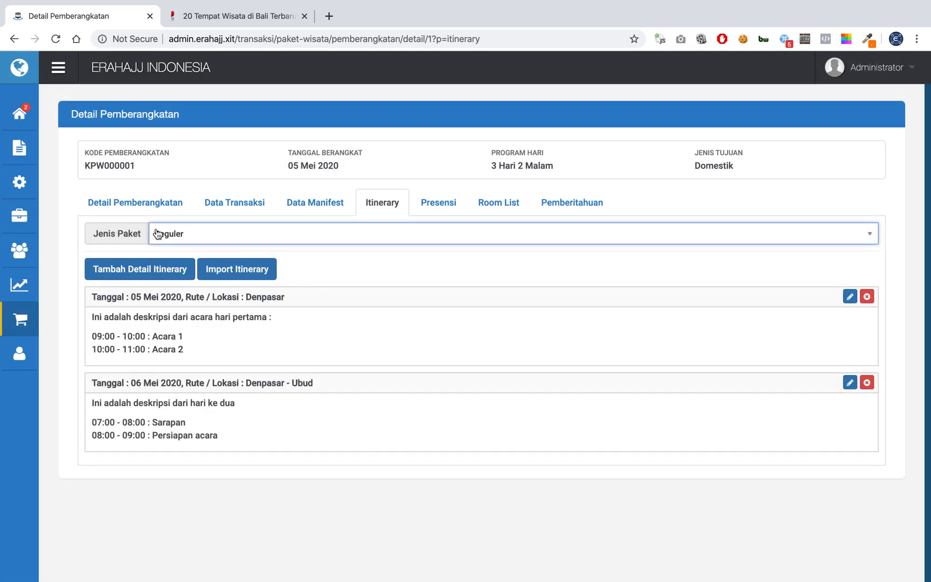
- Duplicate the BALI 3D2N 05 MEI 2020 departure from its departure details and confirm the duplication
click(125, 214)
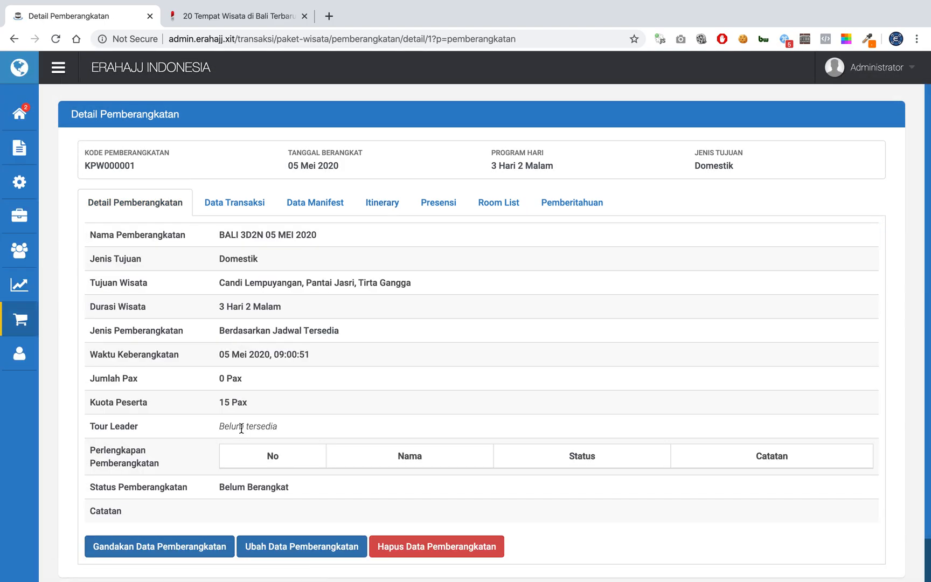
scroll(241, 427, down, 1)
click(183, 499)
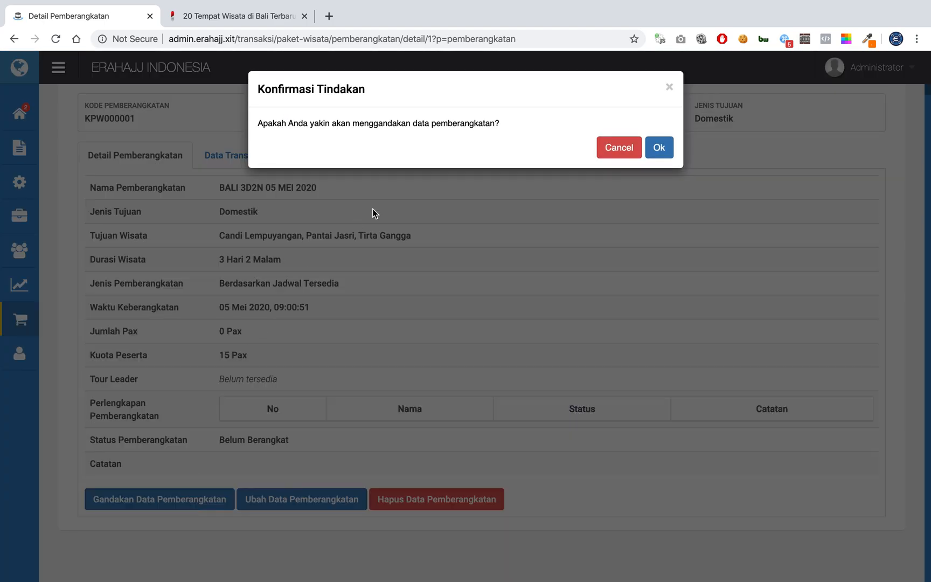
click(660, 147)
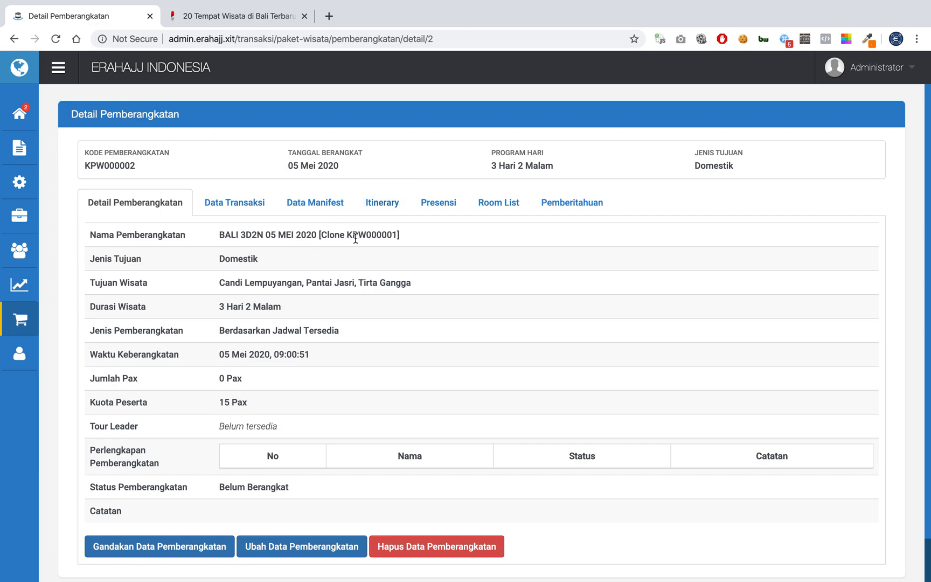
- Edit the duplicated departure, removing the clone suffix from its name and setting the departure date to 12 May 2020
click(305, 545)
click(393, 234)
key(shift+super+Right)
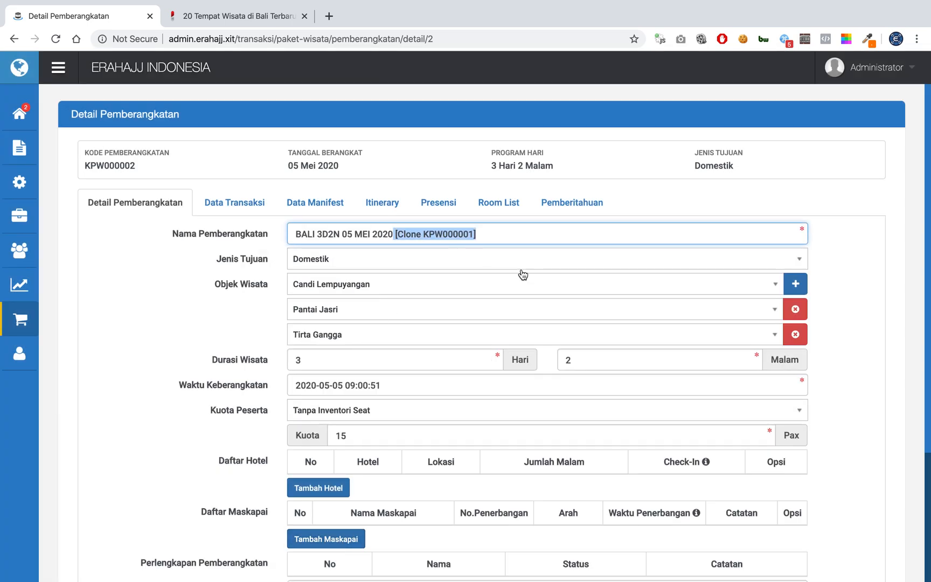
key(BackSpace)
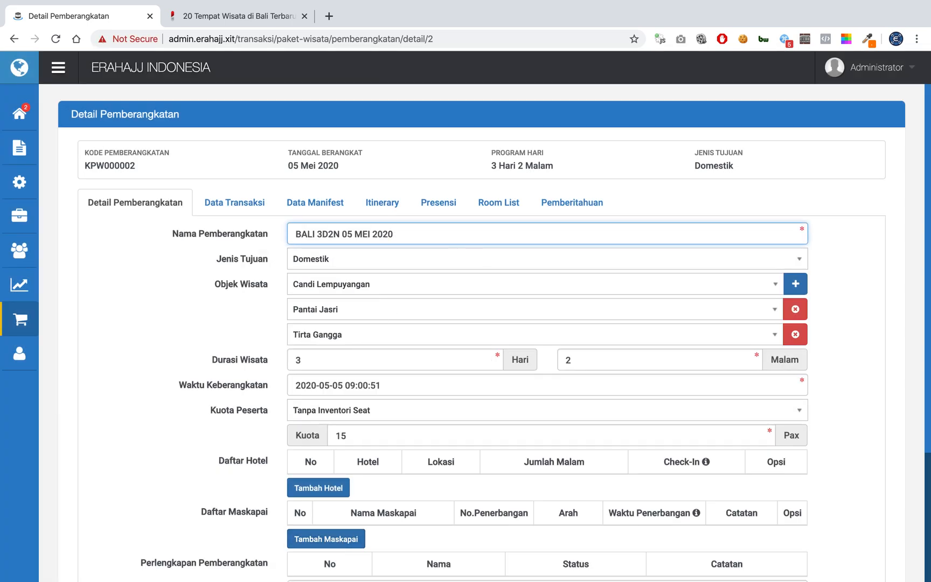
click(402, 379)
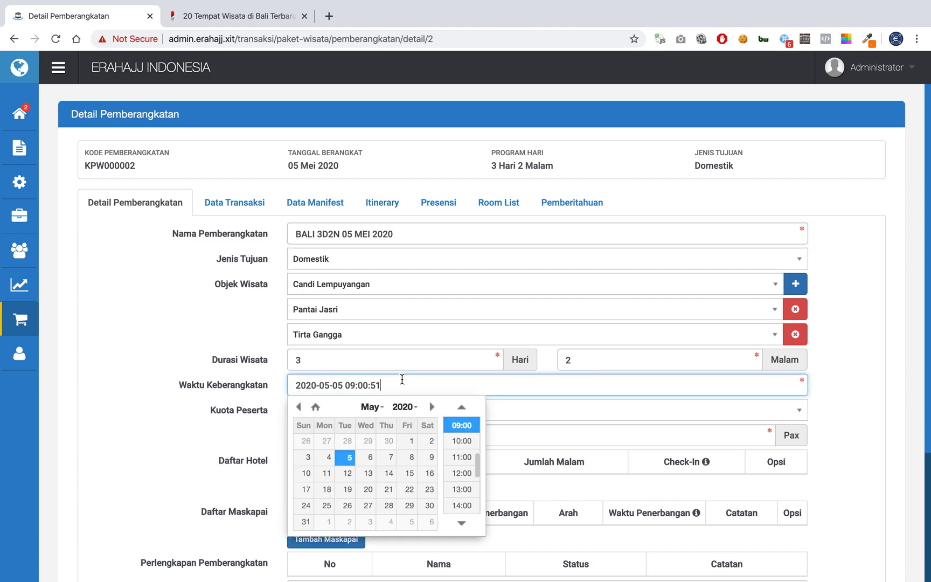
click(347, 474)
click(233, 377)
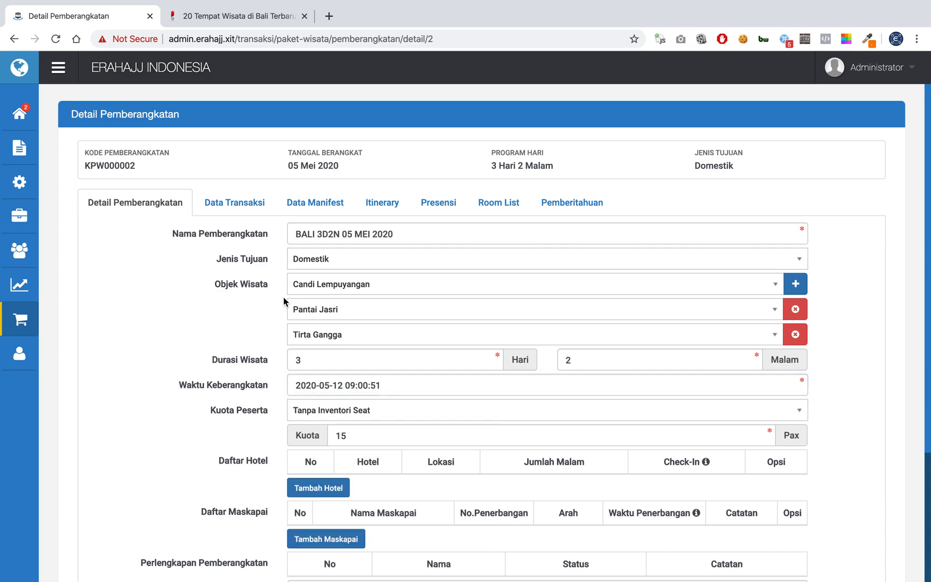
- Rename the duplicated departure "BALI 3D2N 12 MEI 2020" and save its data
double_click(345, 234)
text(12)
click(208, 324)
scroll(294, 422, down, 5)
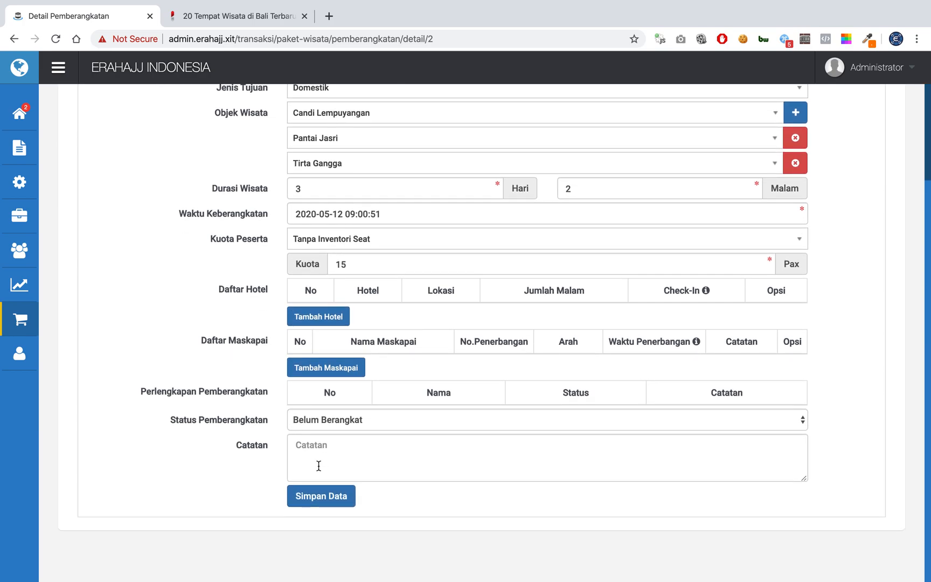
click(331, 499)
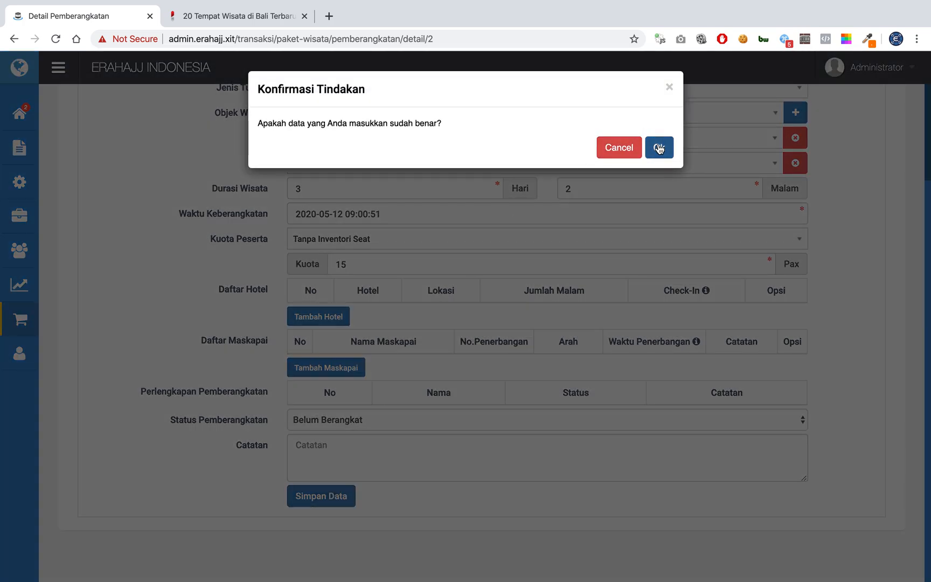
click(659, 147)
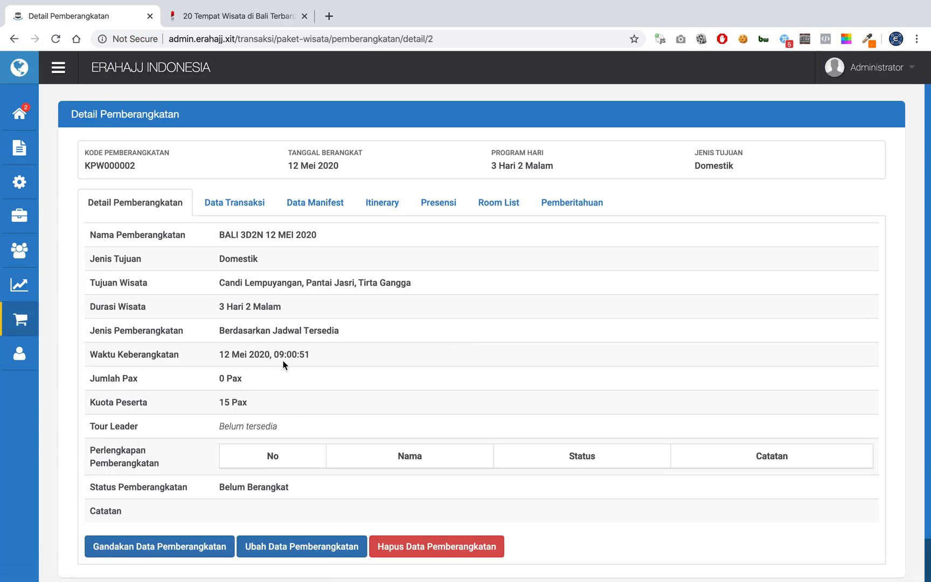
- Check the Reguler itinerary of the 12 May departure and view the list of scheduled departures
click(383, 207)
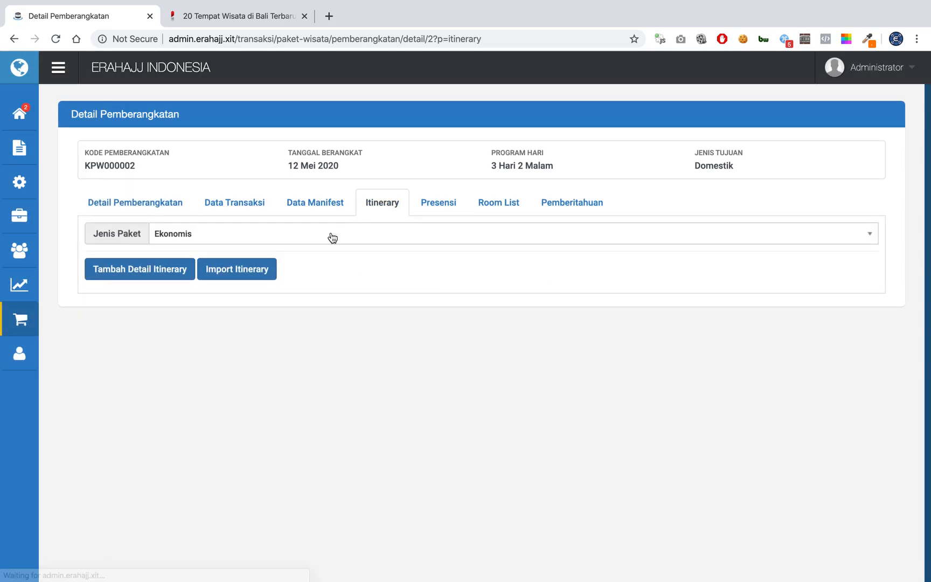
click(326, 238)
click(310, 289)
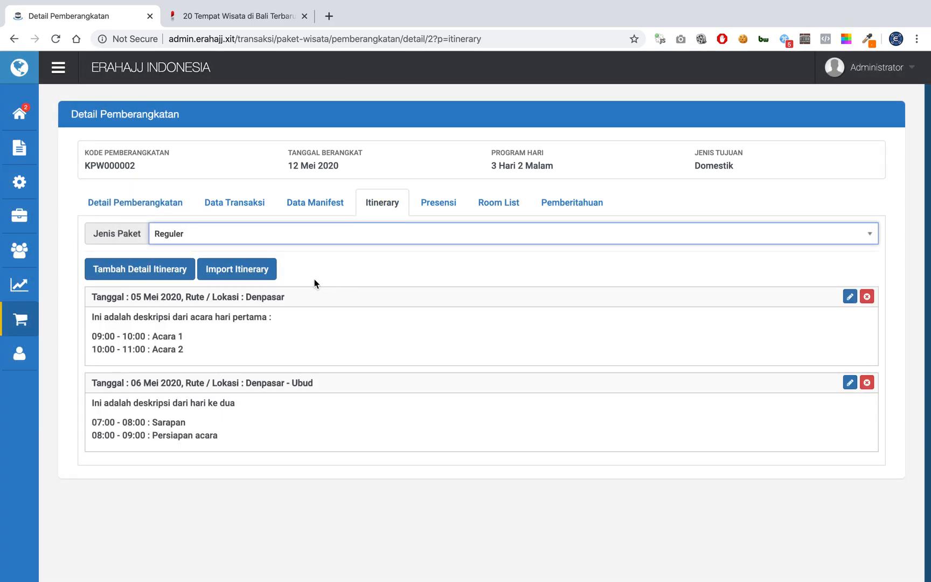
click(143, 207)
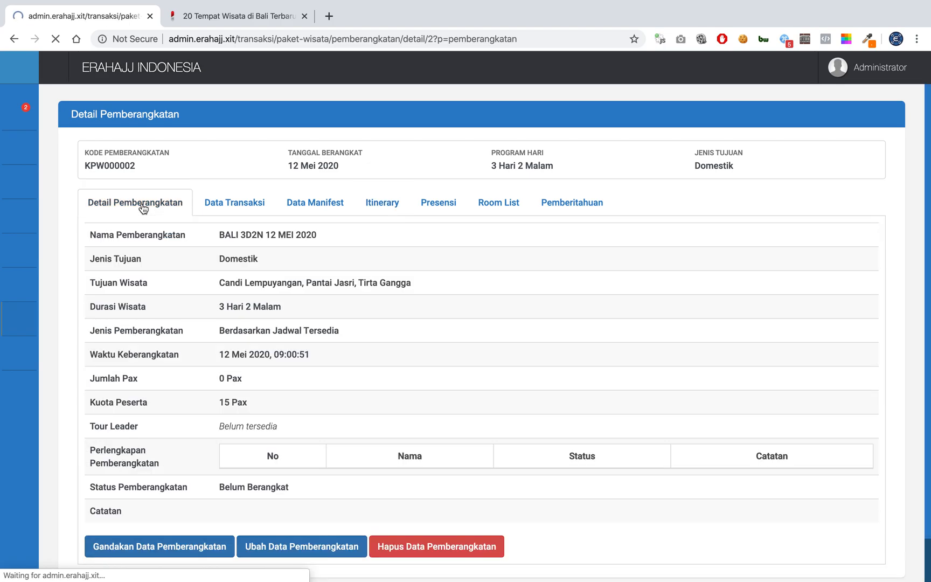
click(29, 318)
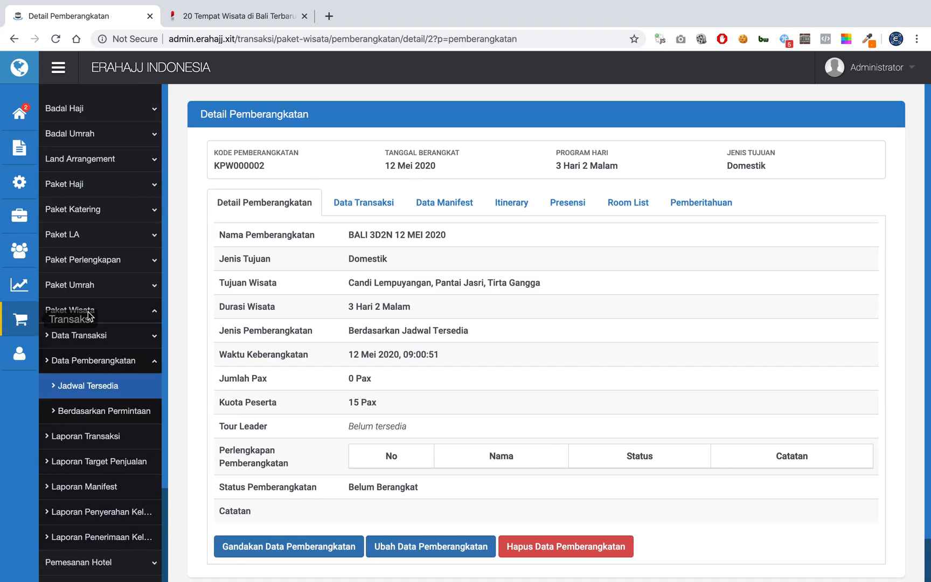
click(157, 389)
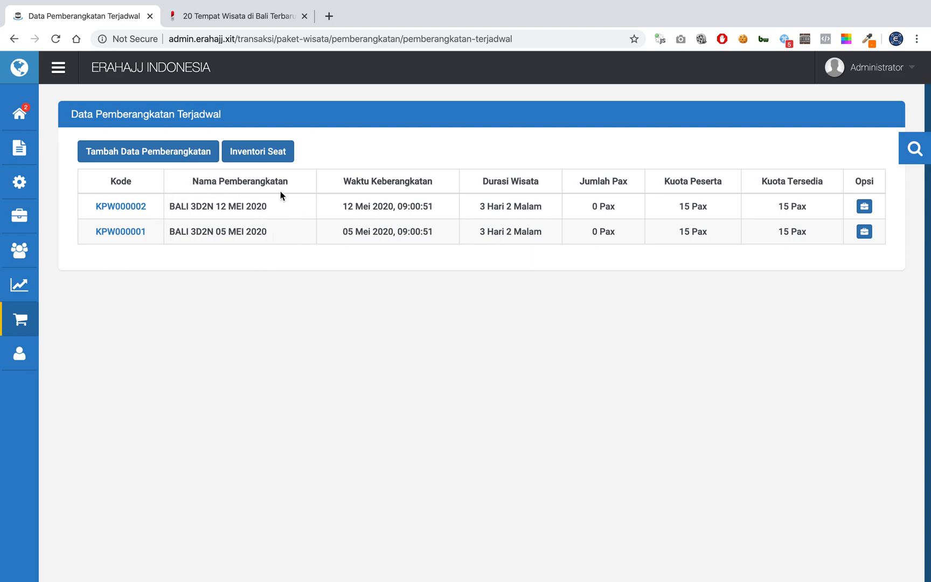
- Open the master data list of tour packages (Paket Wisata)
click(23, 228)
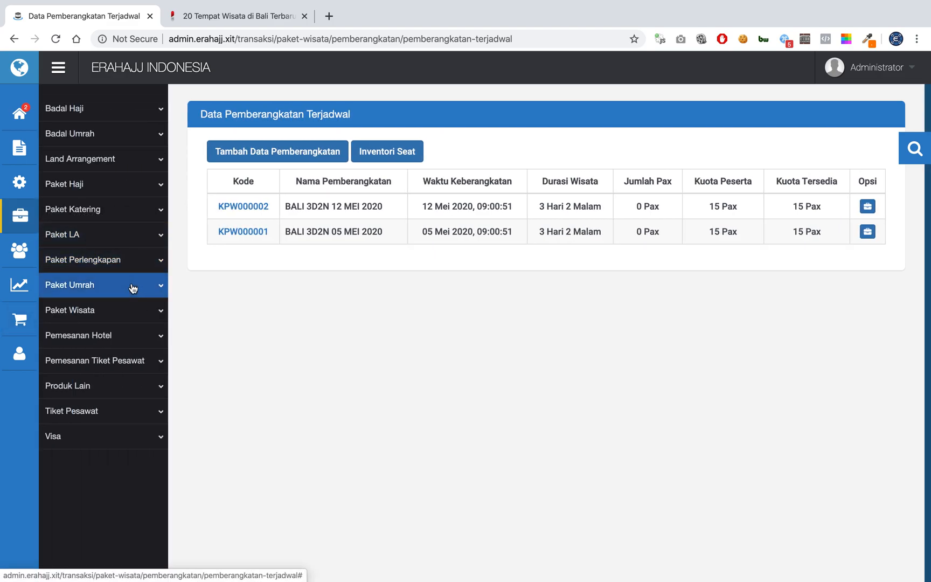
click(121, 318)
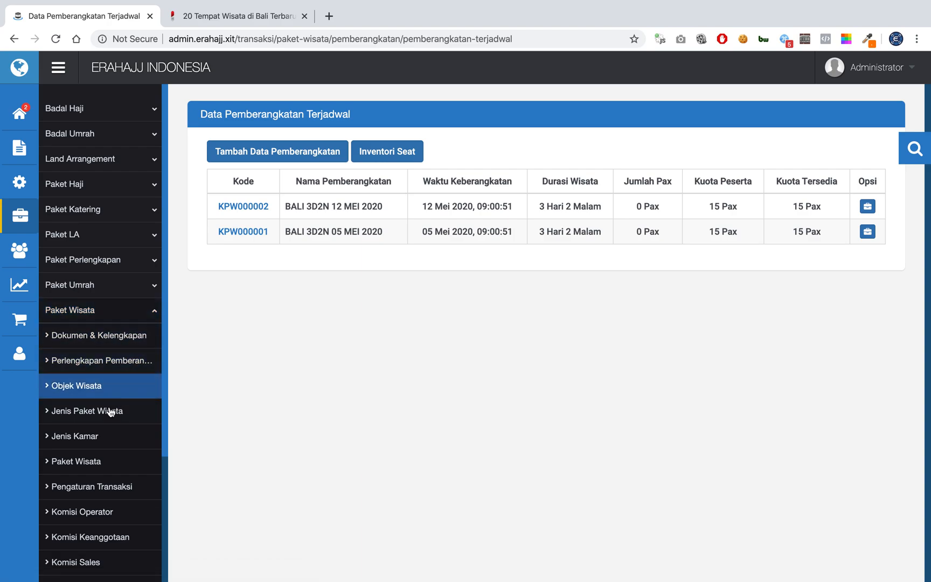
click(92, 461)
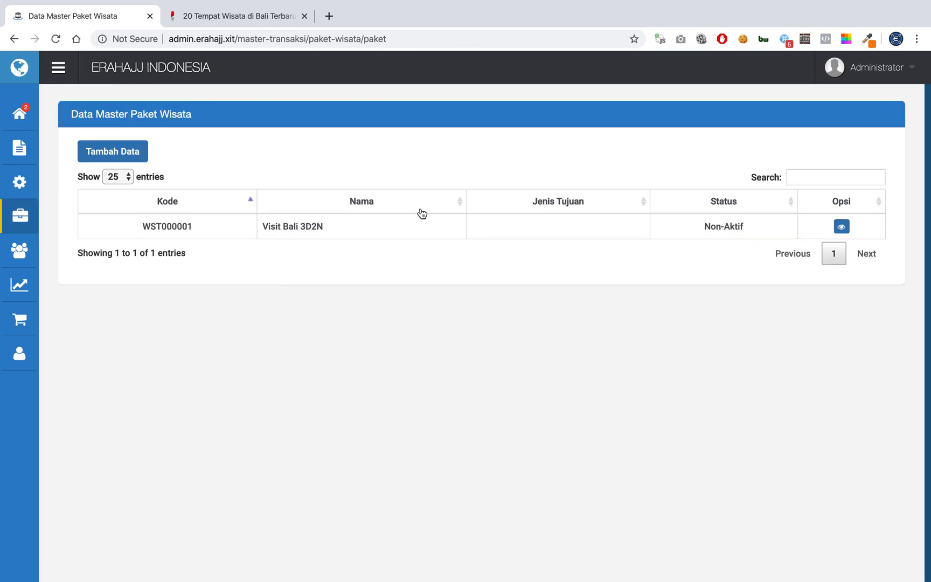
- Open the details of the Visit Bali 3D2N package and start editing its data
click(842, 226)
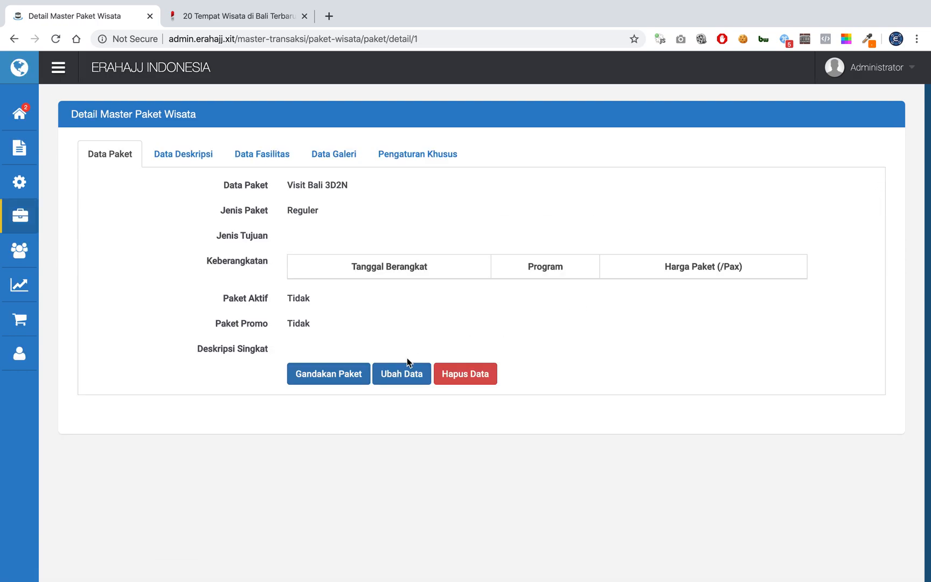
click(402, 375)
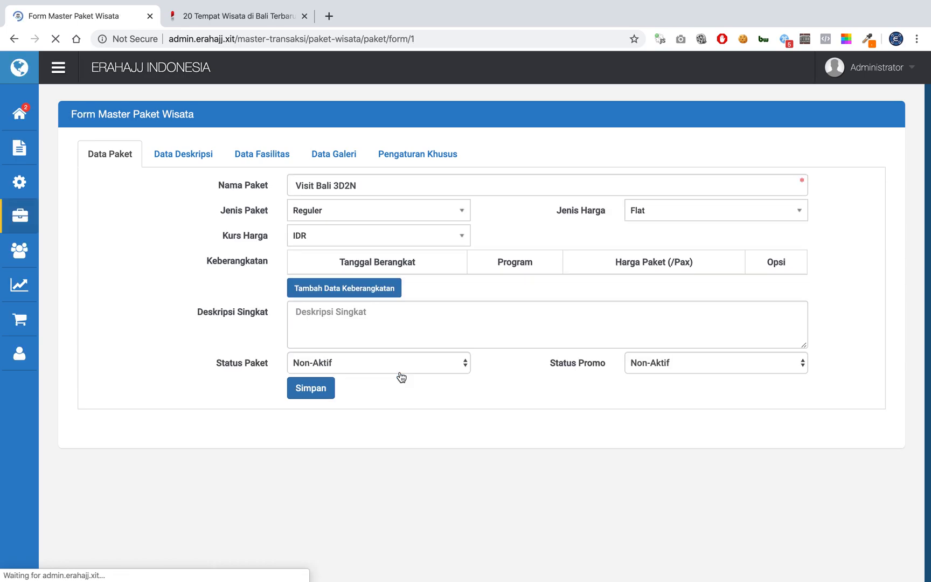
click(383, 291)
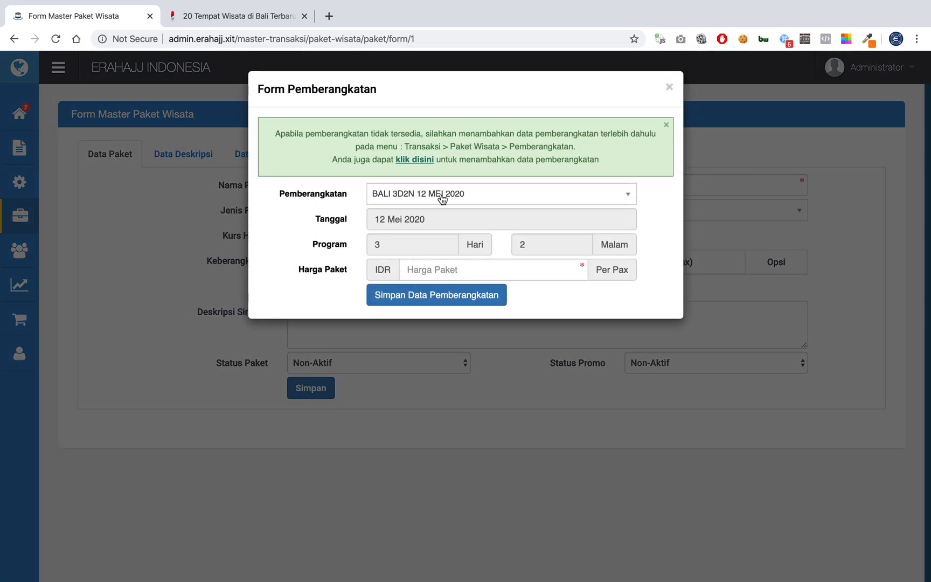
click(442, 198)
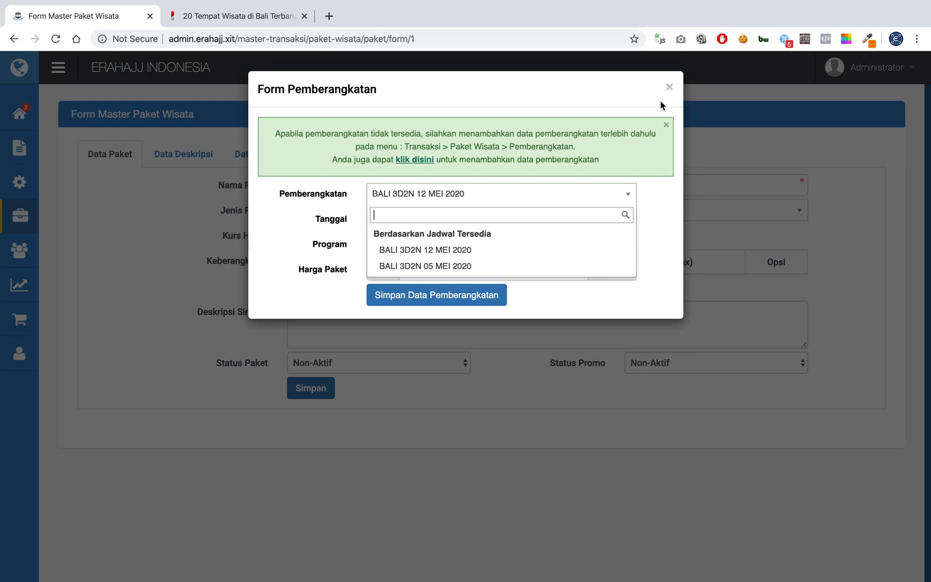
click(669, 87)
click(365, 293)
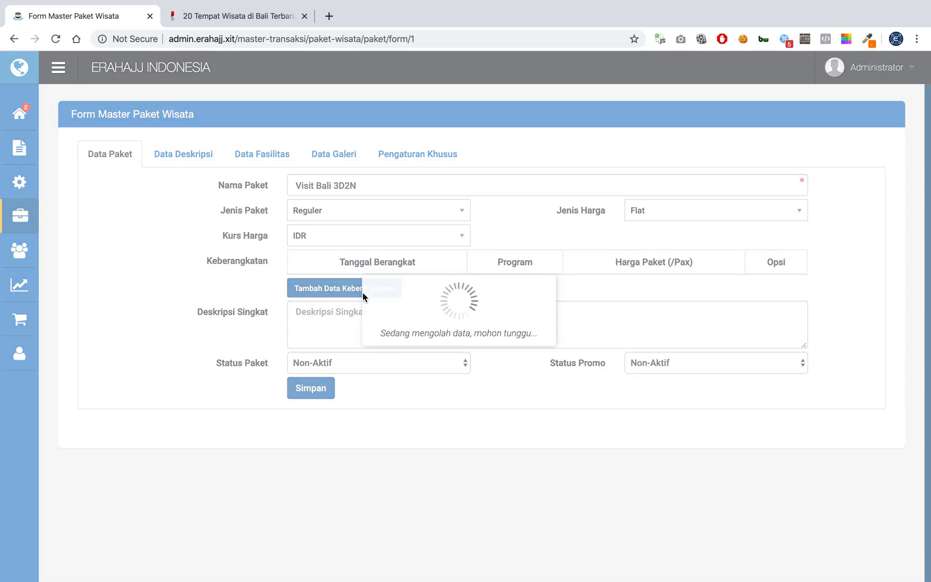
click(437, 199)
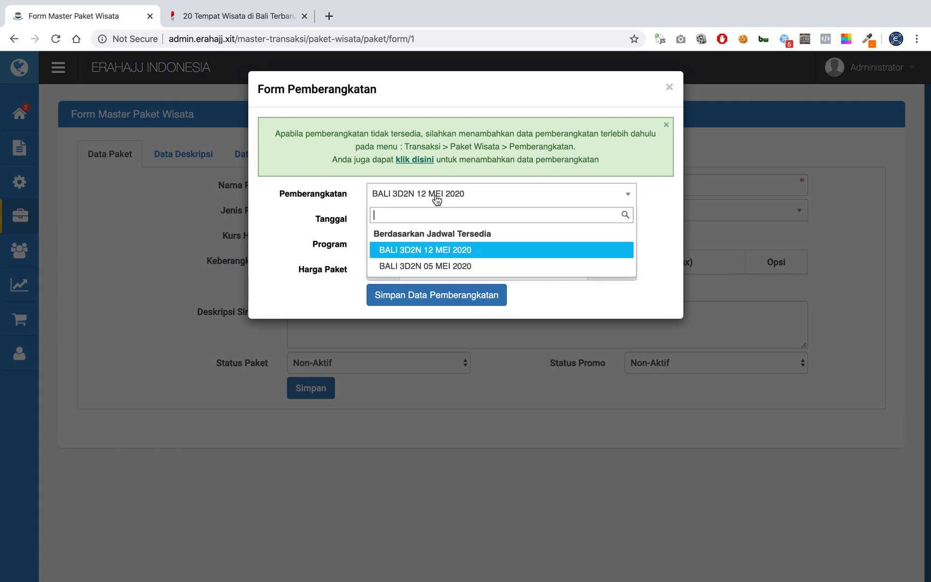
click(457, 267)
click(445, 274)
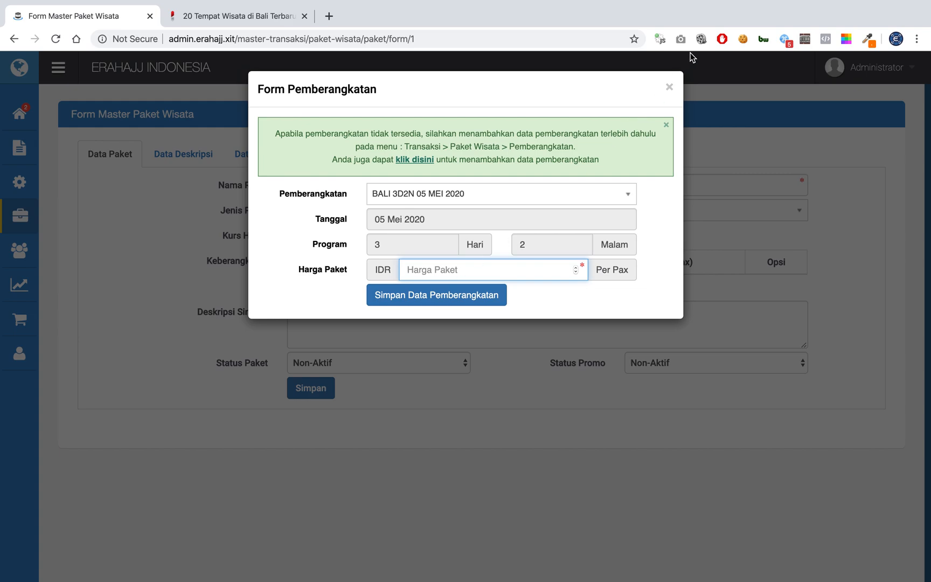
click(669, 87)
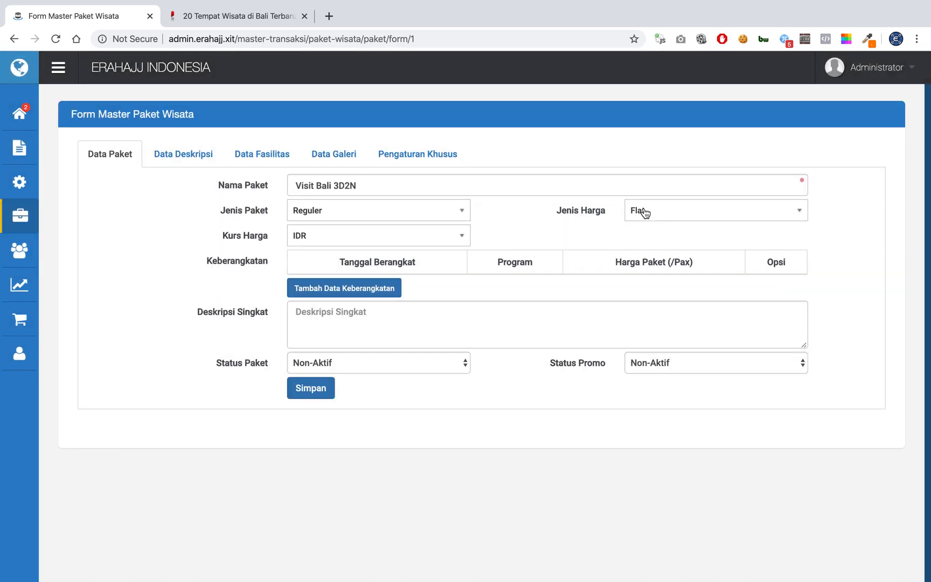
- Try the package's price type as Progresif, return it to Flat, and inspect the departure form for flat pricing
click(645, 210)
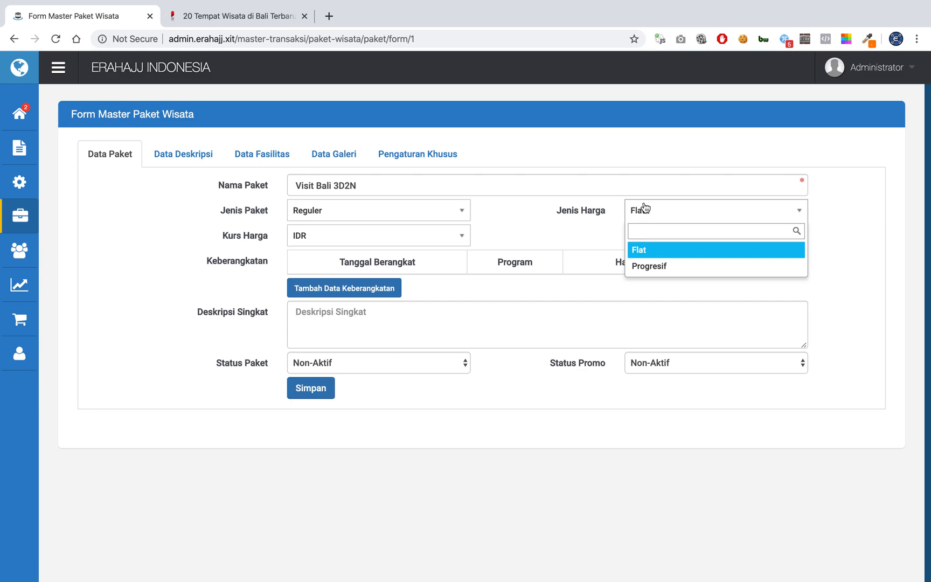
click(647, 265)
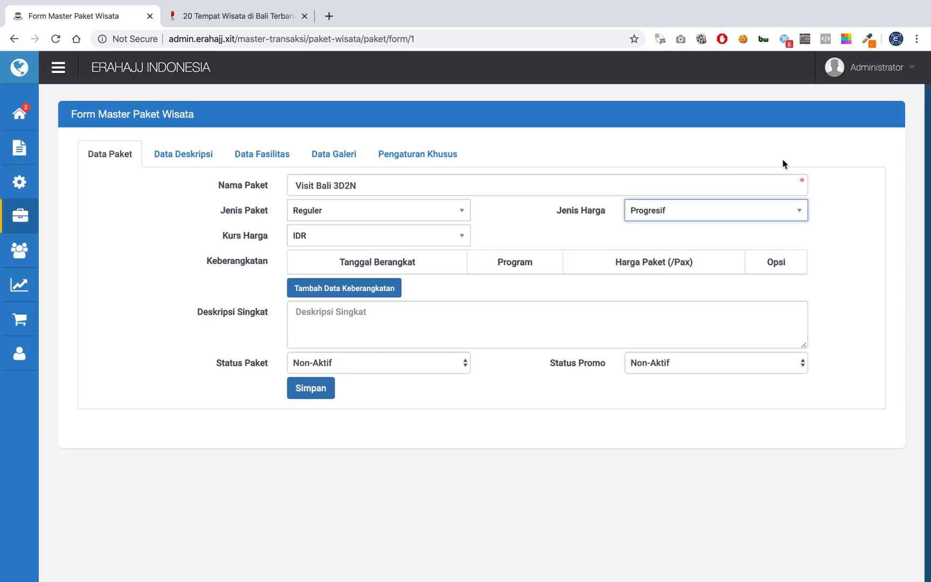
click(729, 215)
click(658, 250)
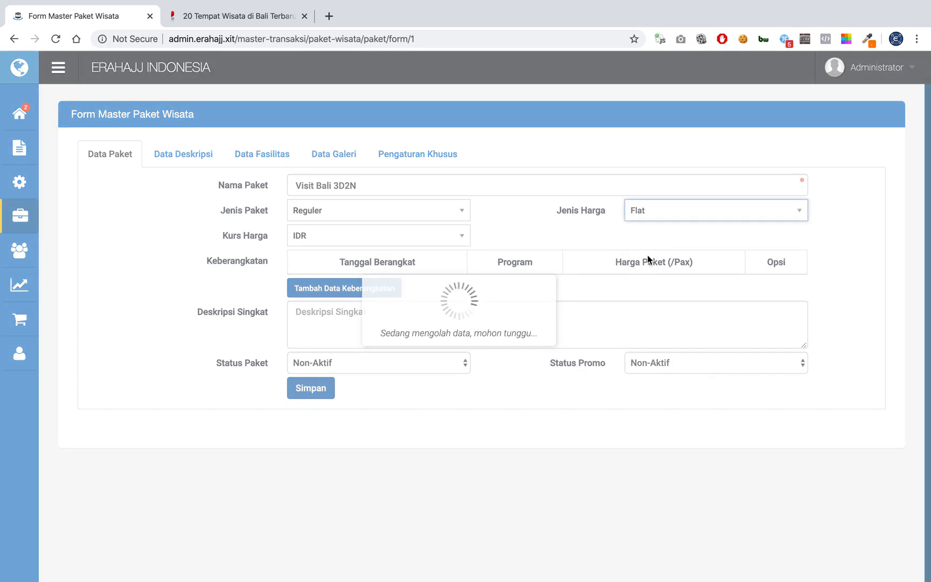
click(361, 288)
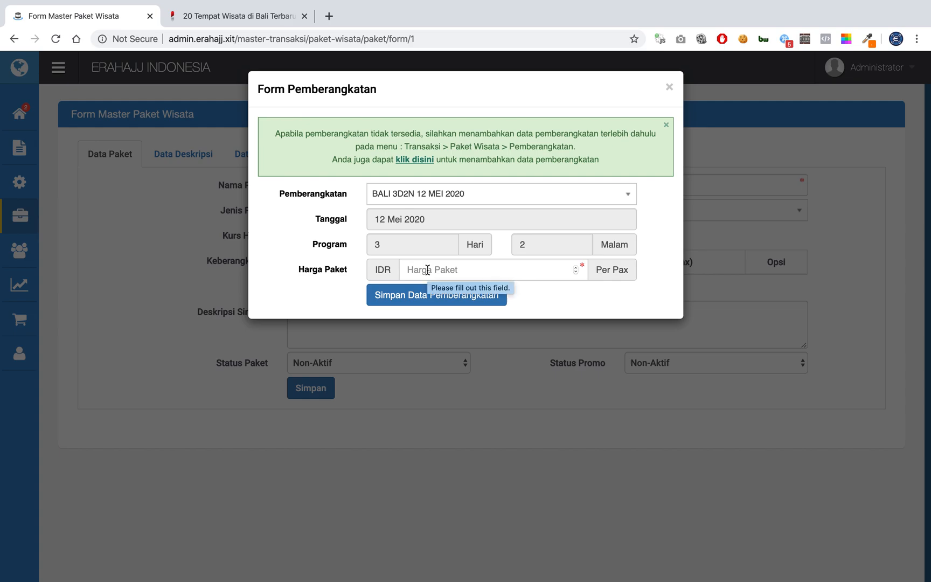
click(426, 268)
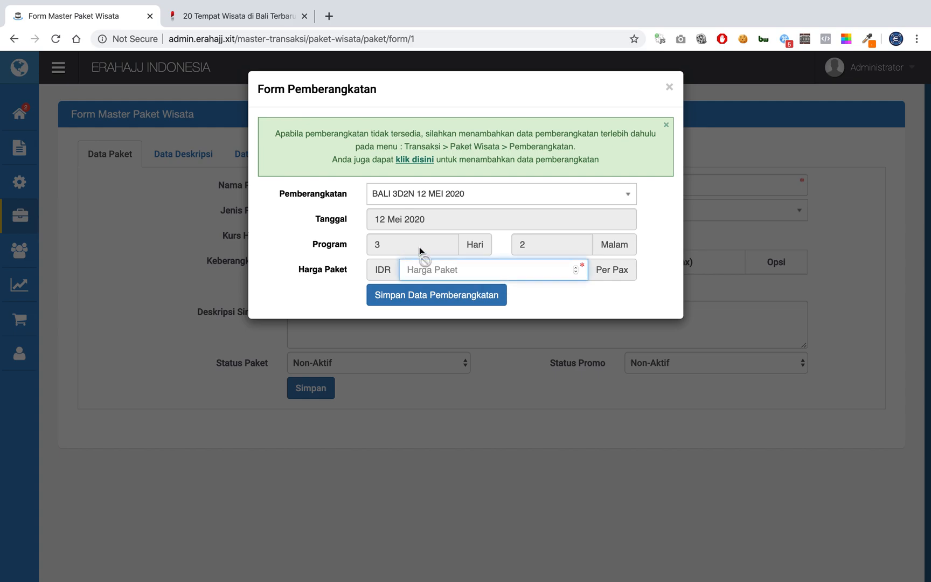
click(420, 252)
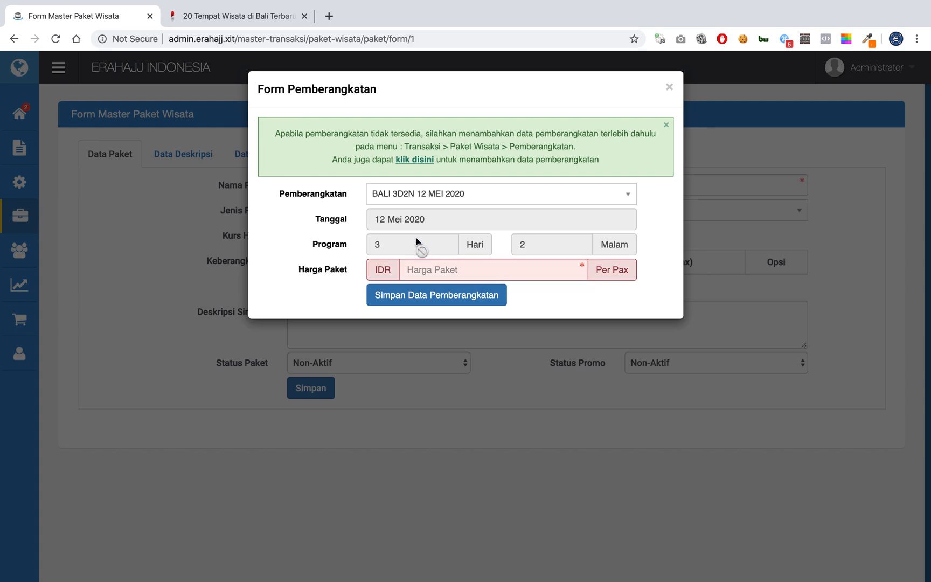
click(669, 89)
- Try the Progresif price type with departure price tiers for 1 to 5 pax and 6 to 10 pax
click(629, 210)
click(666, 269)
click(359, 289)
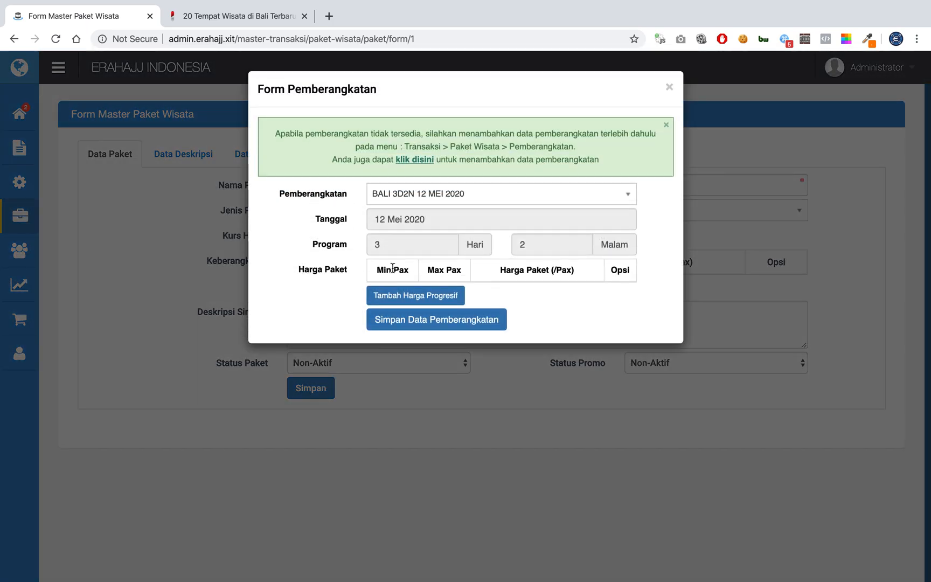
click(411, 295)
click(388, 295)
text(1)
key(Tab)
text(5)
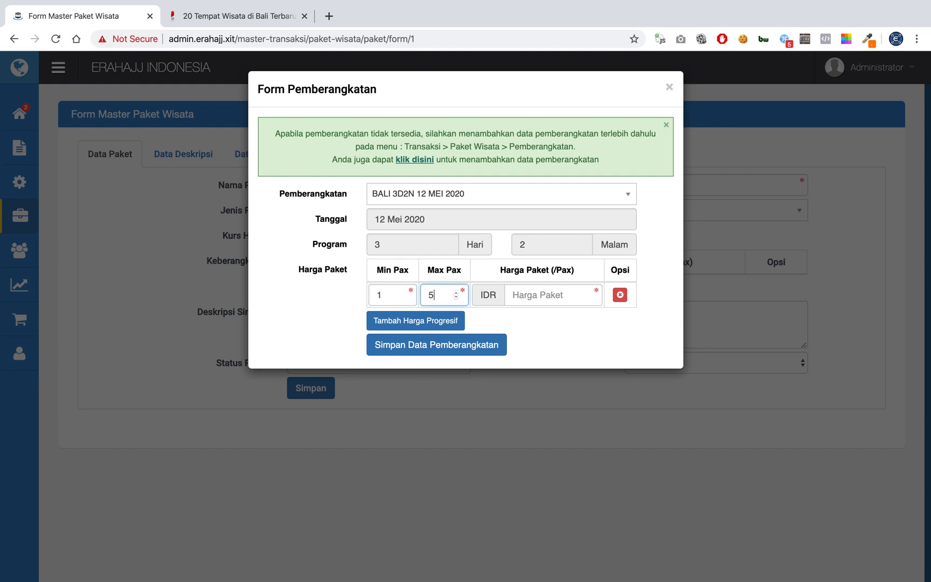
click(416, 319)
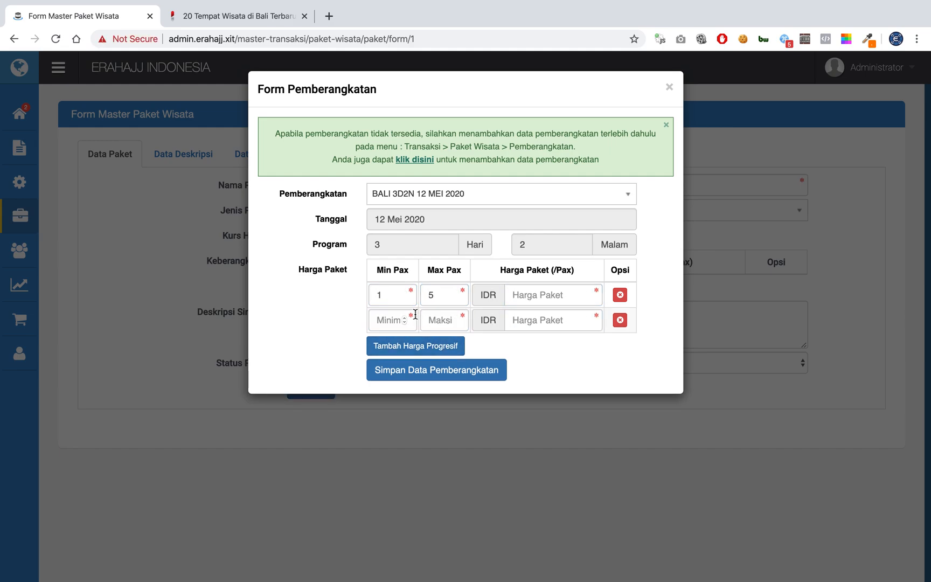
text(6)
click(438, 322)
text(10)
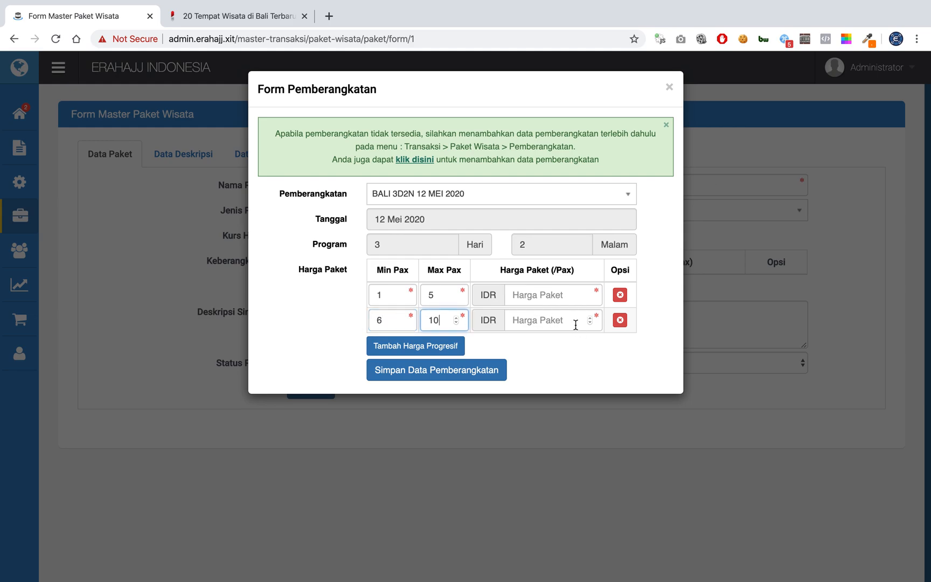
click(670, 88)
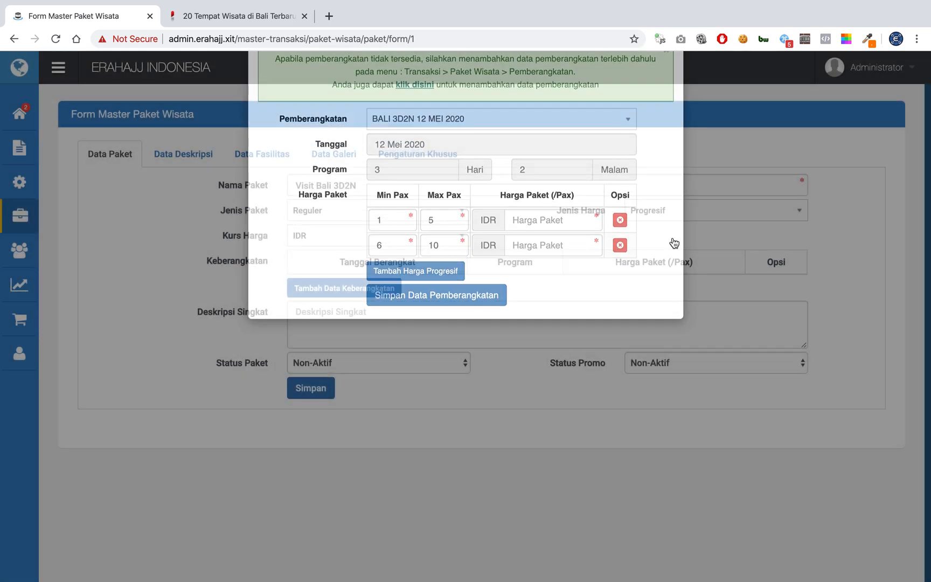
- Set the price type to Flat and add the BALI 3D2N 05 MEI 2020 departure at IDR 2500000 per pax
click(653, 209)
click(657, 249)
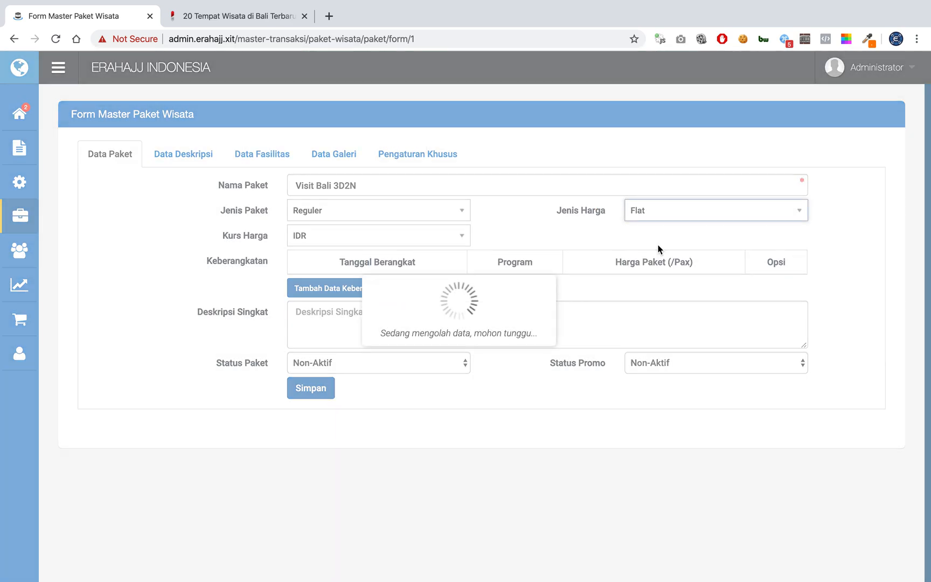
click(353, 294)
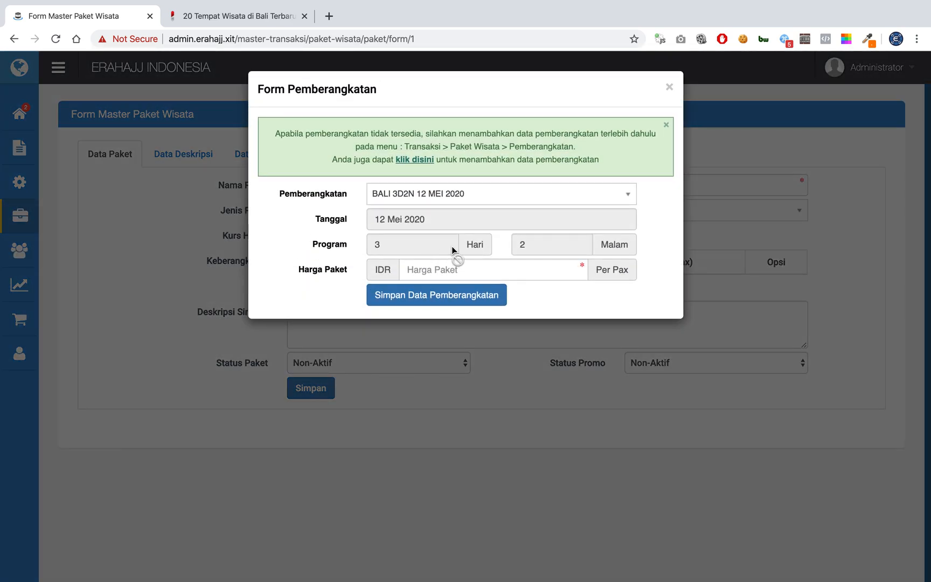
click(437, 199)
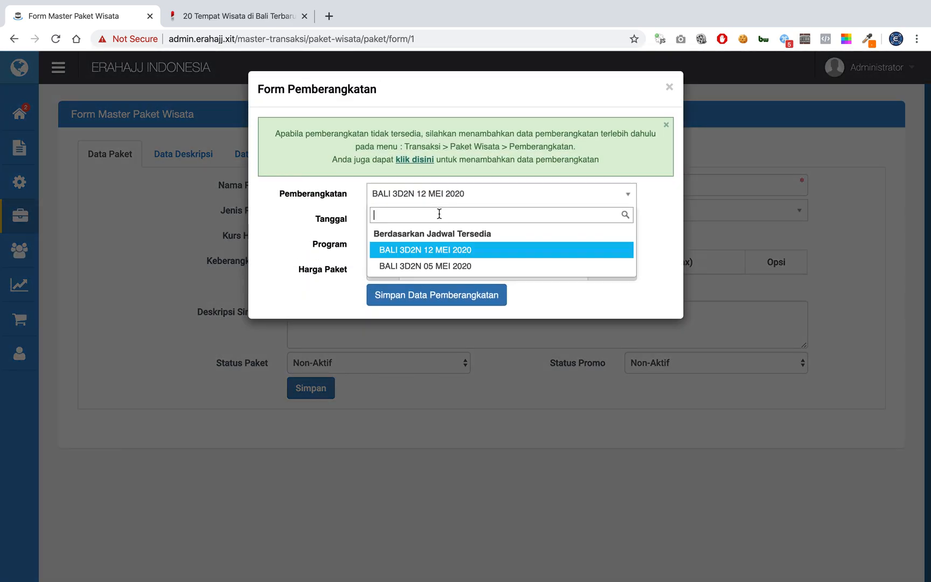
click(442, 266)
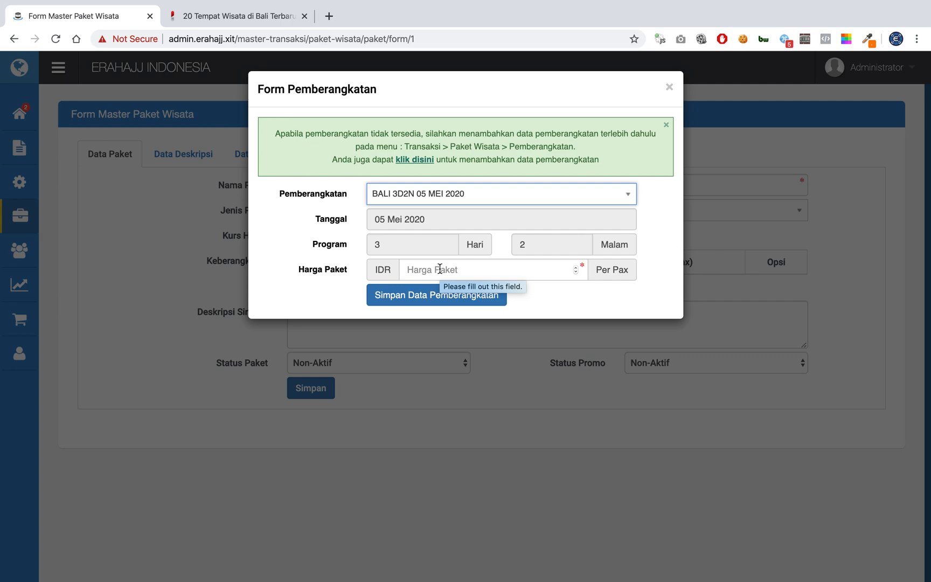
click(440, 269)
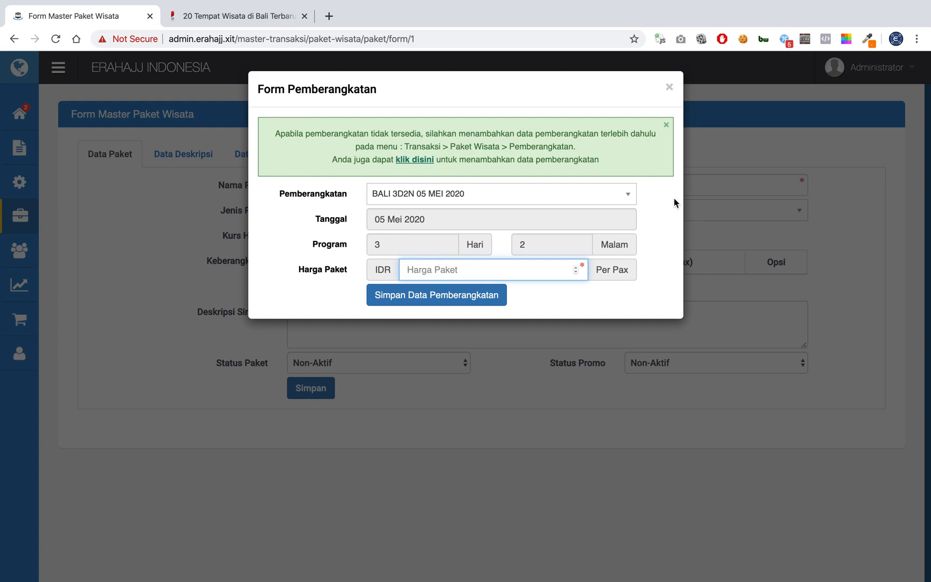
text(2500000)
click(459, 302)
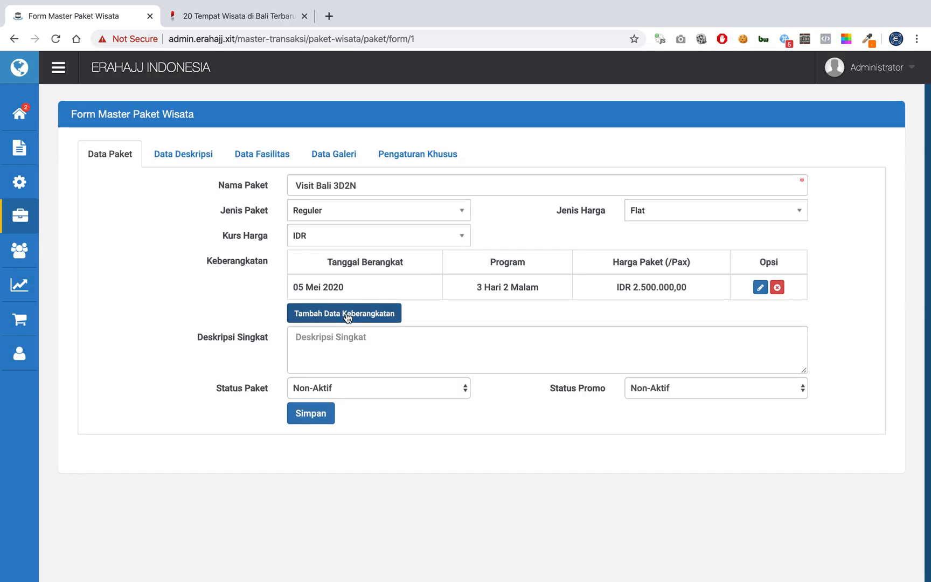
- Add the BALI 3D2N 12 MEI 2020 departure to the package at IDR 2500000 per pax
click(330, 314)
click(405, 199)
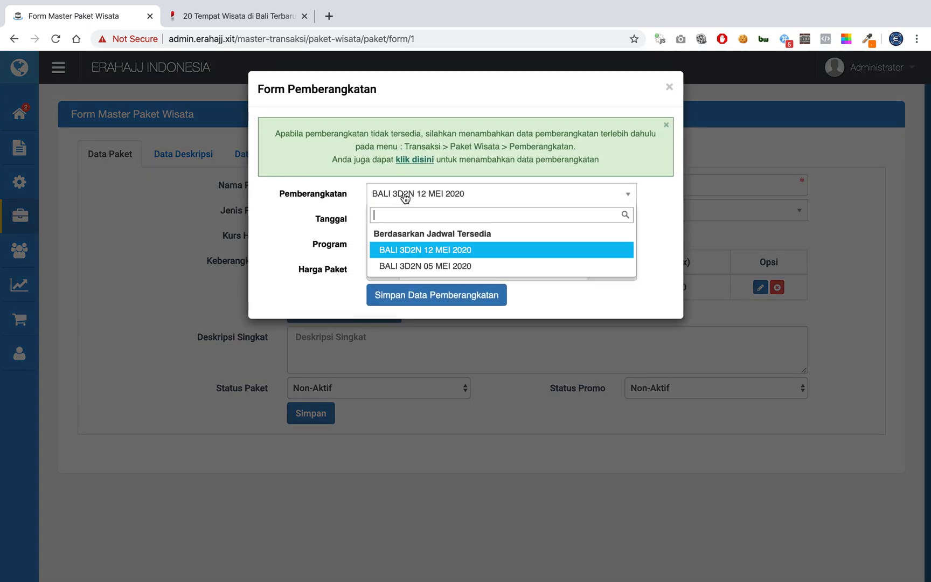
click(430, 249)
click(436, 266)
text(2500000)
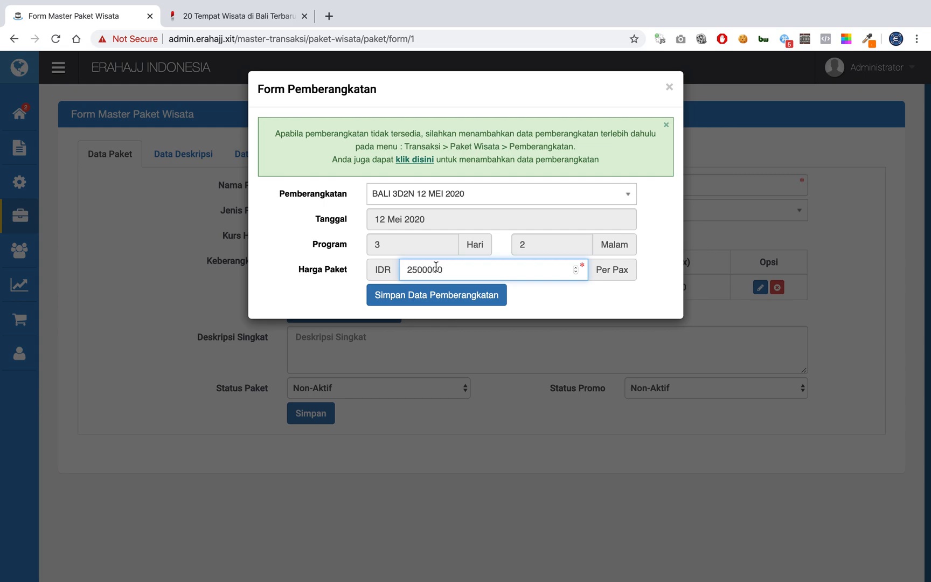
click(412, 302)
click(596, 338)
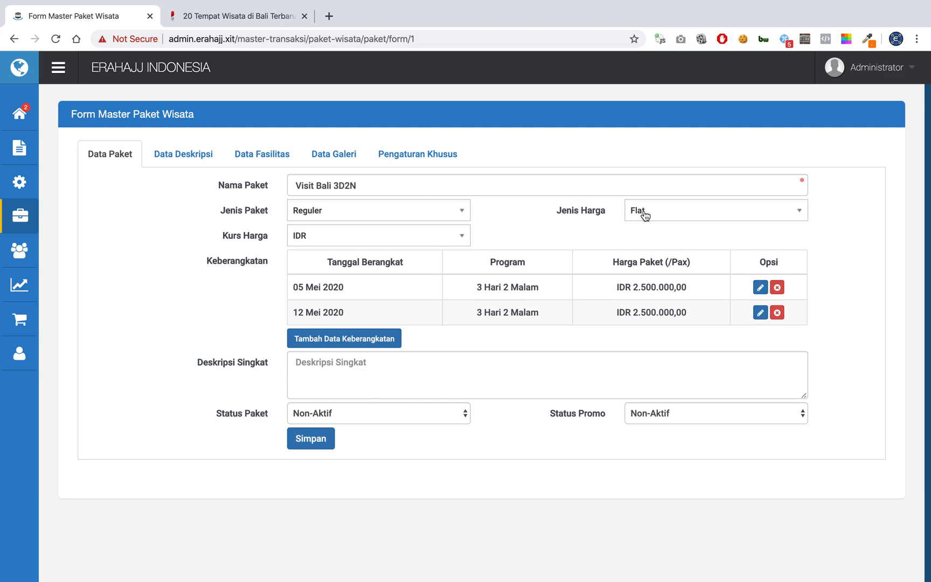
- Set the package status to Aktif and save the package data
click(462, 417)
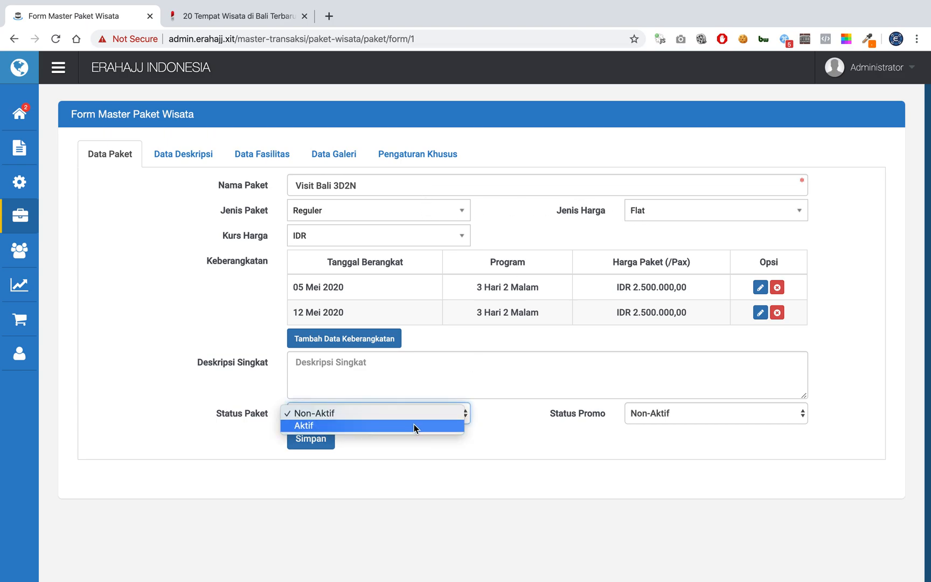
click(415, 427)
click(325, 438)
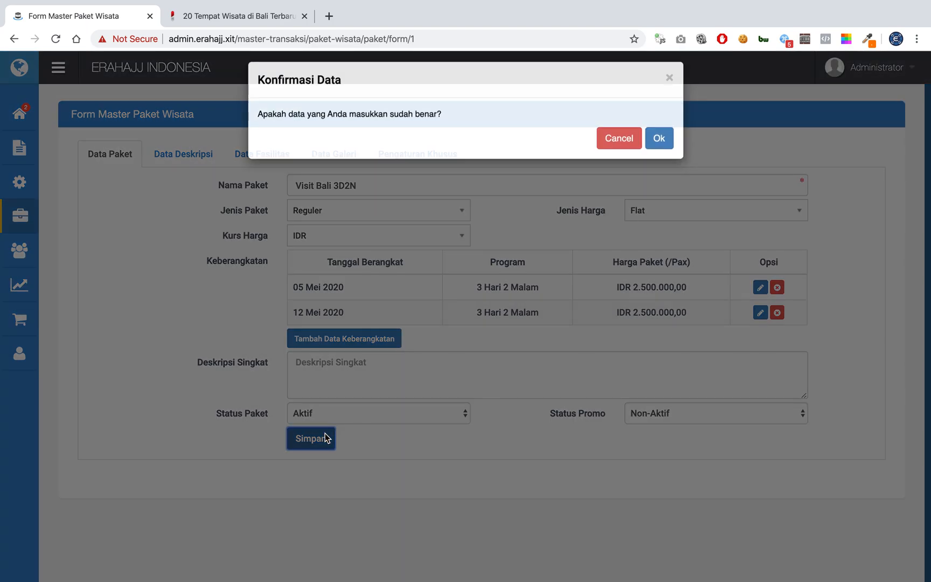
click(629, 149)
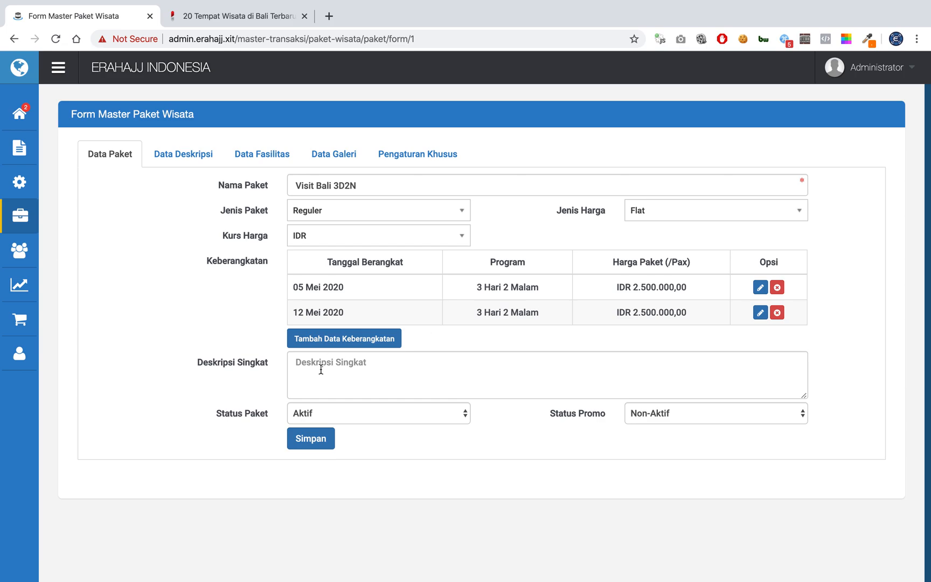
- Open the public front page in a separate browser tab and view its Paket Wisata transaction listing
click(12, 121)
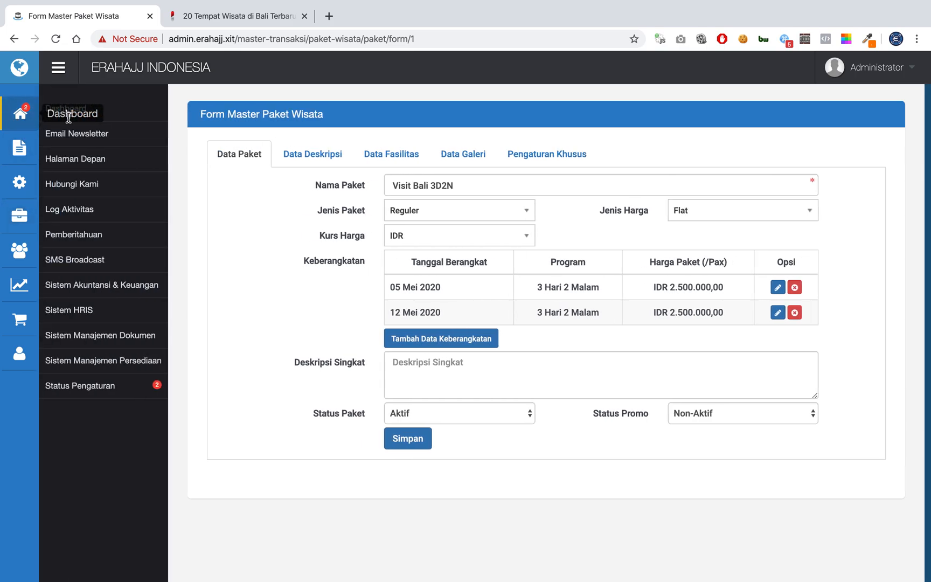
right_click(106, 161)
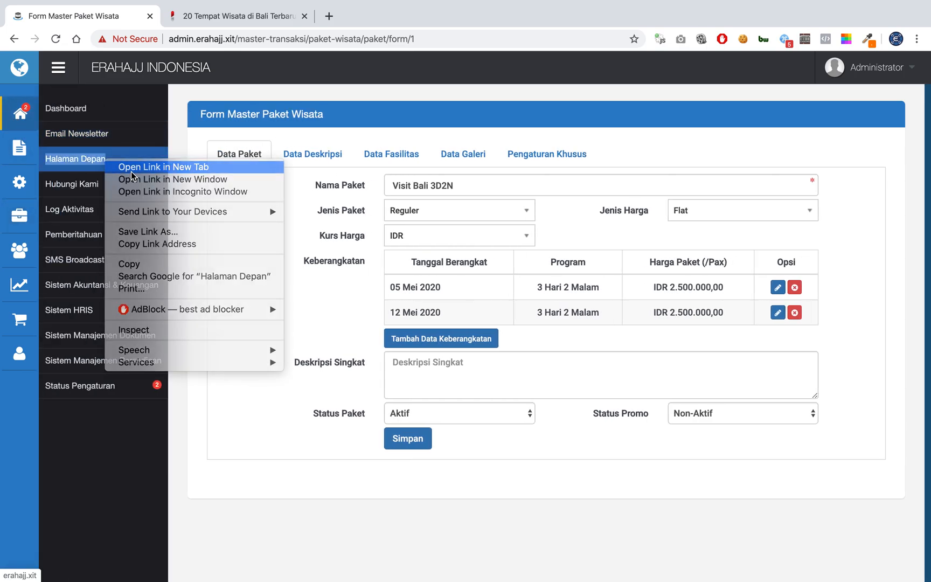
click(131, 171)
click(190, 19)
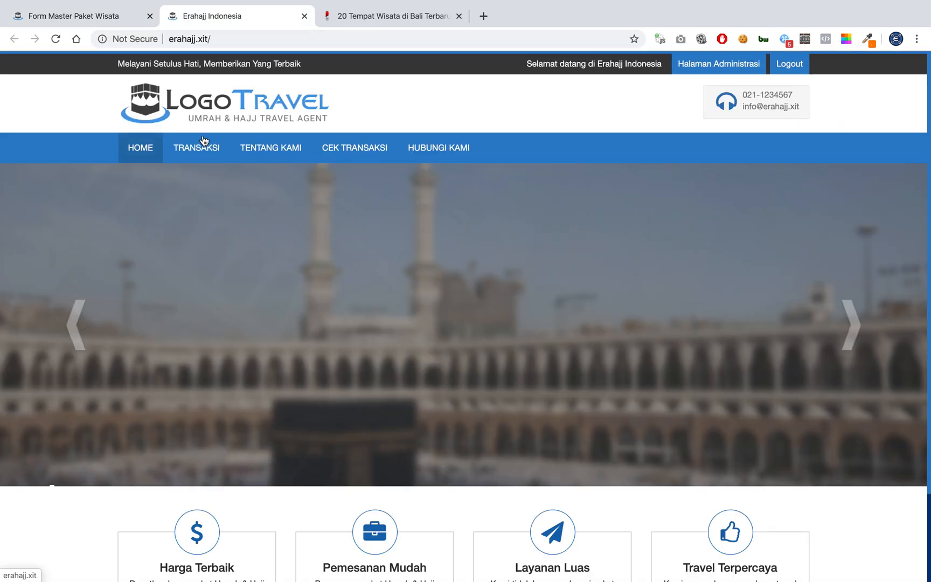
mouse_move(197, 150)
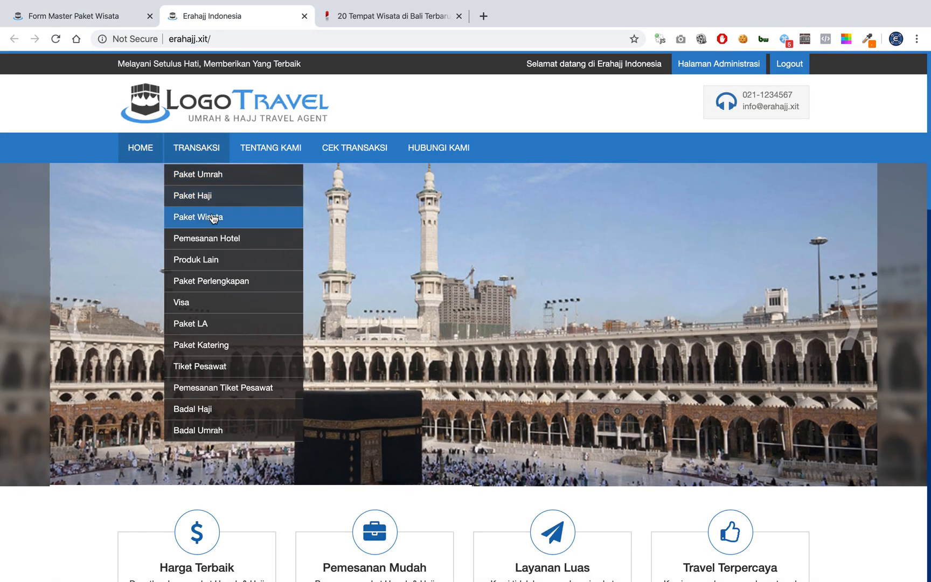
click(211, 217)
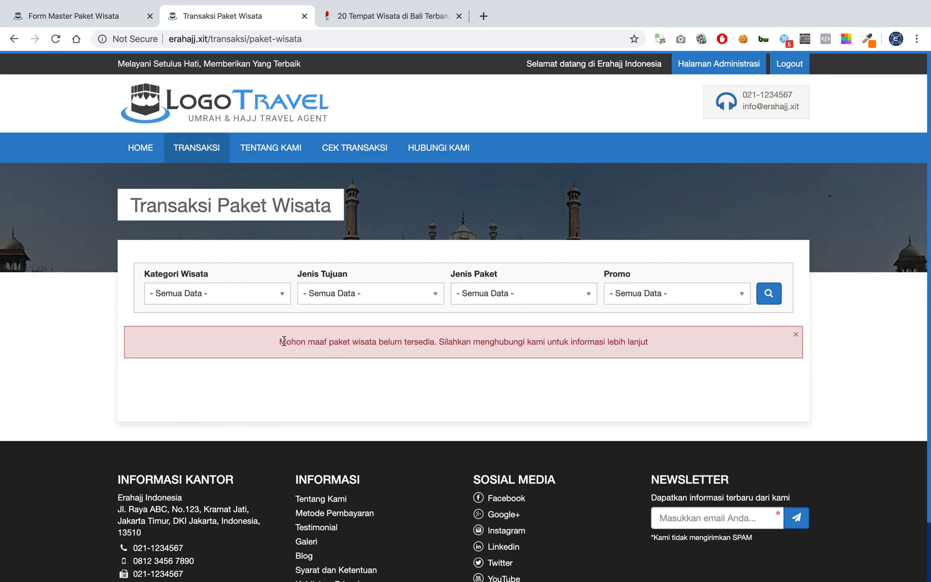
- Return to the package form in the administration site and save the Visit Bali 3D2N package data
click(118, 15)
click(402, 445)
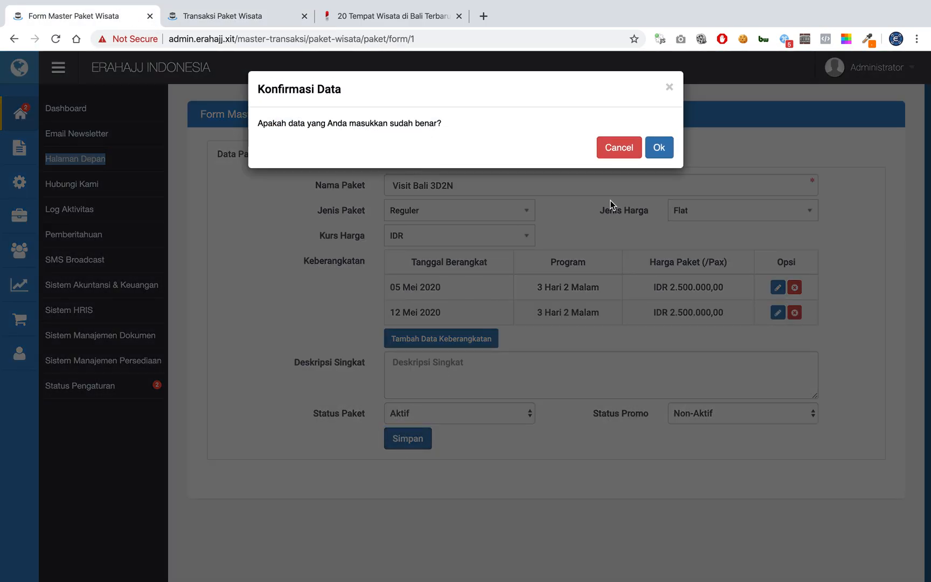
click(650, 156)
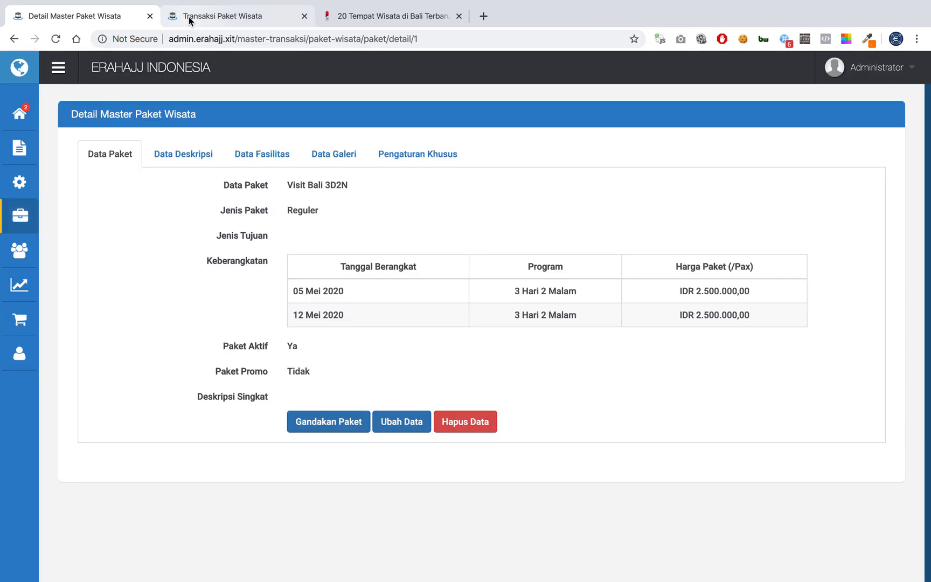
- Reload the public Paket Wisata listing and open the Visit Bali 3D2N package details
click(190, 20)
click(52, 44)
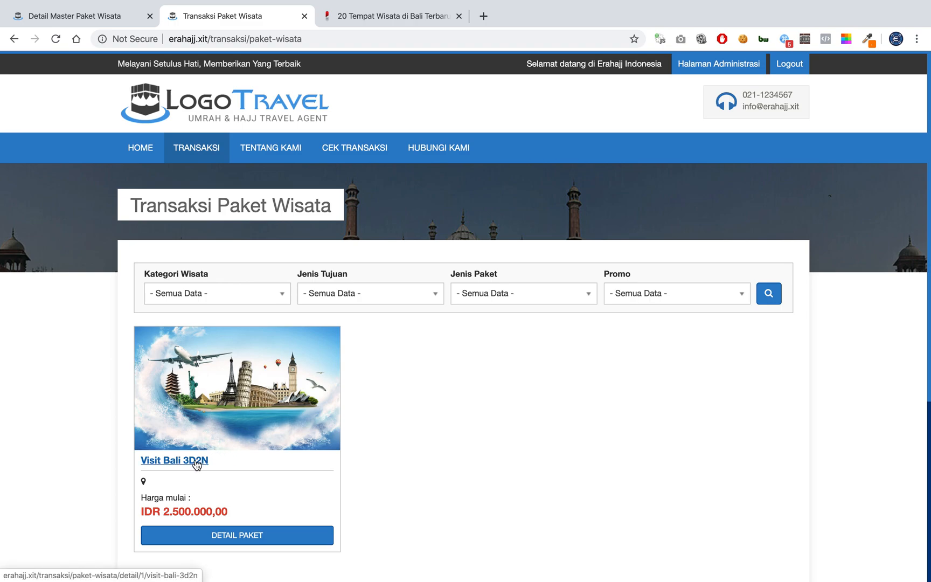
click(244, 539)
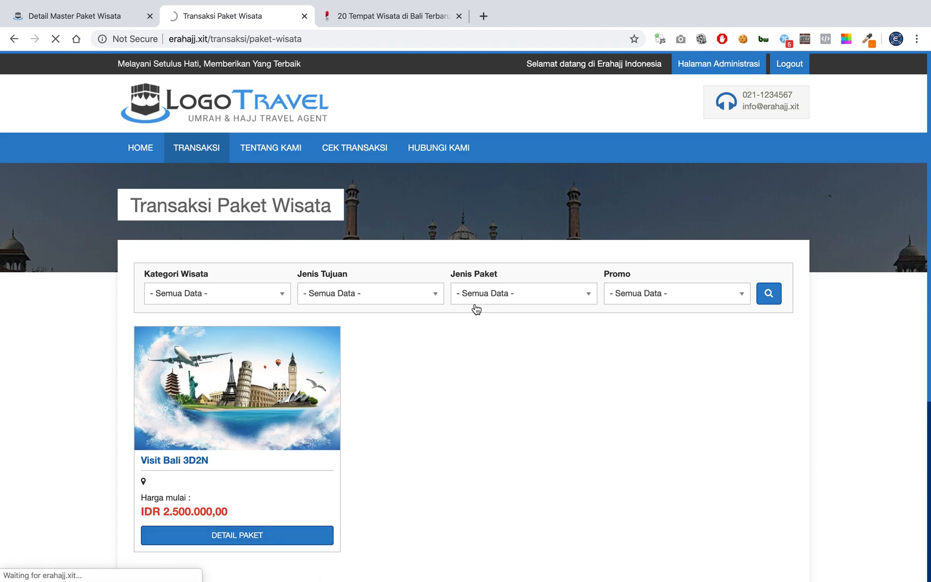
- Review the Fasilitas and Itinerary sections on the public Visit Bali 3D2N page
scroll(604, 351, down, 7)
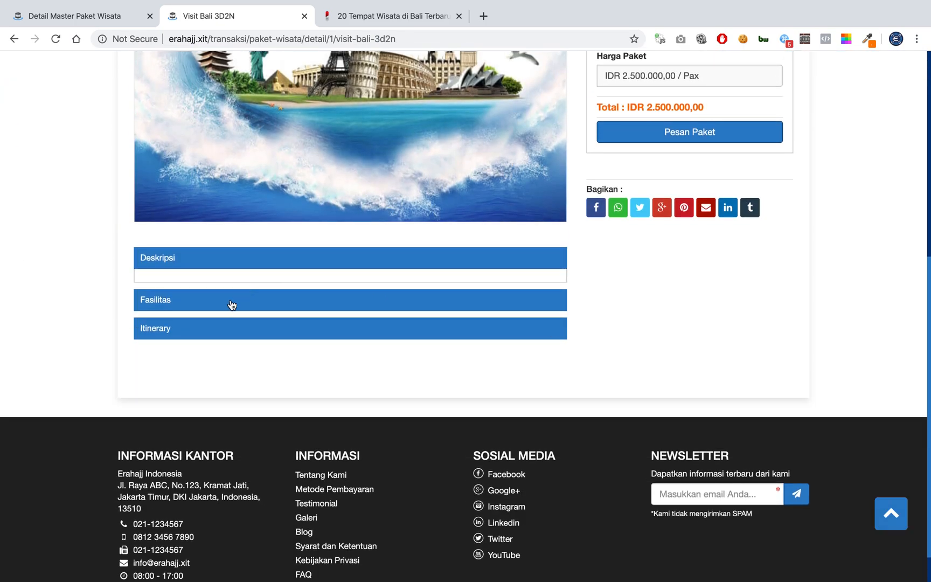
click(194, 304)
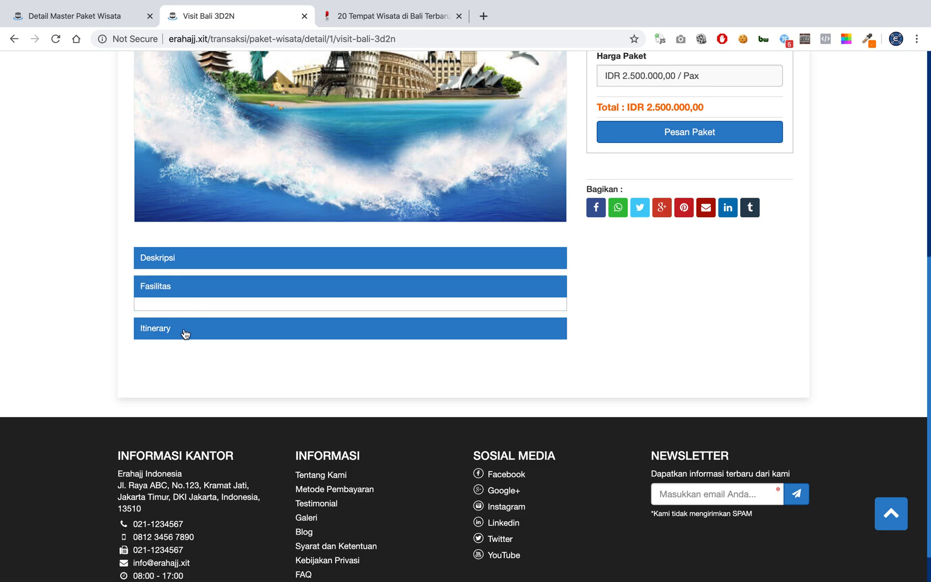
click(185, 331)
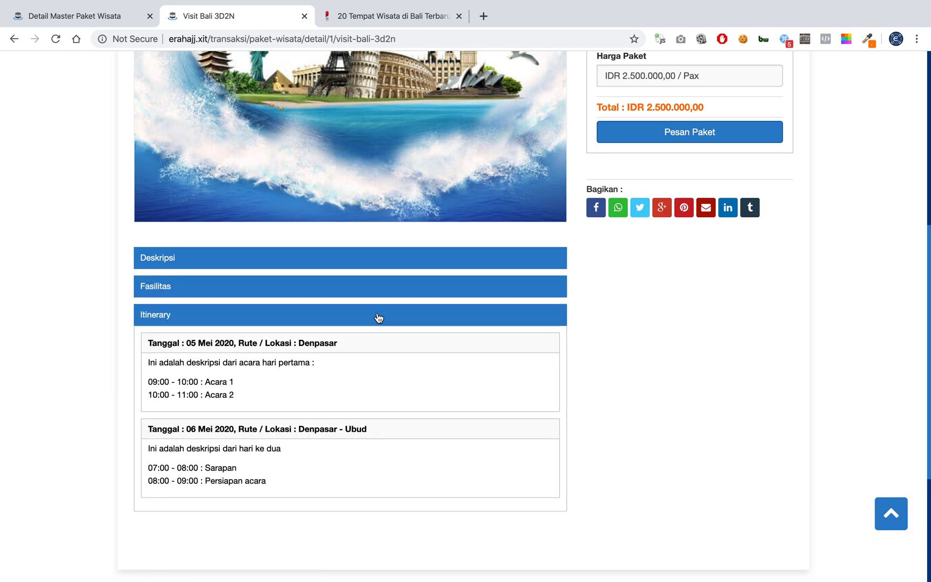
scroll(622, 192, up, 5)
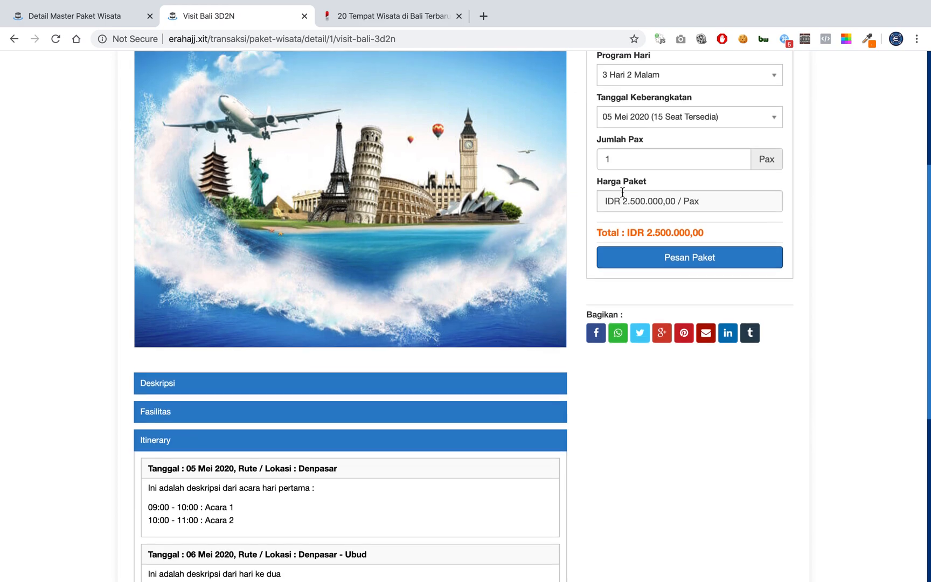
- Switch the public page's departure date between 12 Mei 2020 and 05 Mei 2020 to compare them, ending on 05 Mei 2020
click(653, 115)
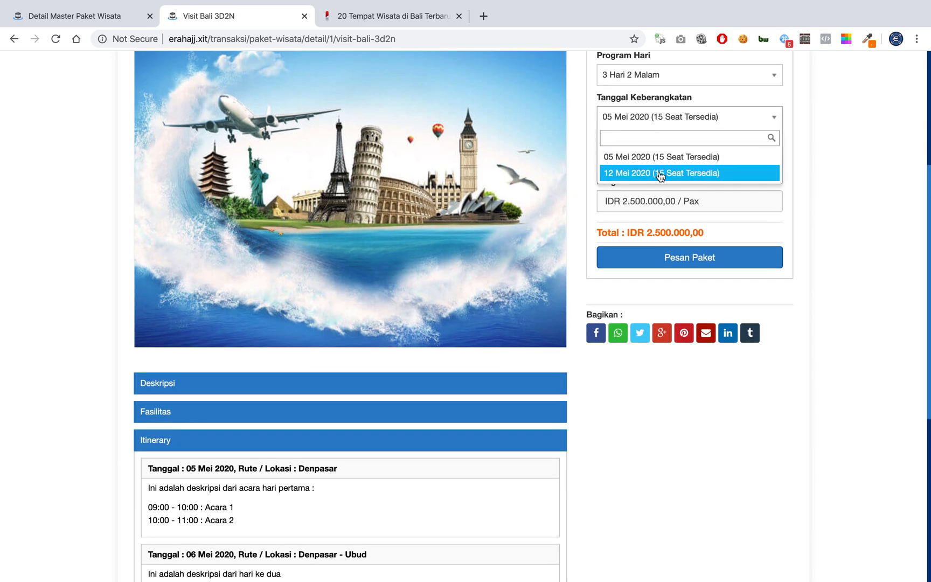
click(661, 173)
click(642, 123)
click(662, 157)
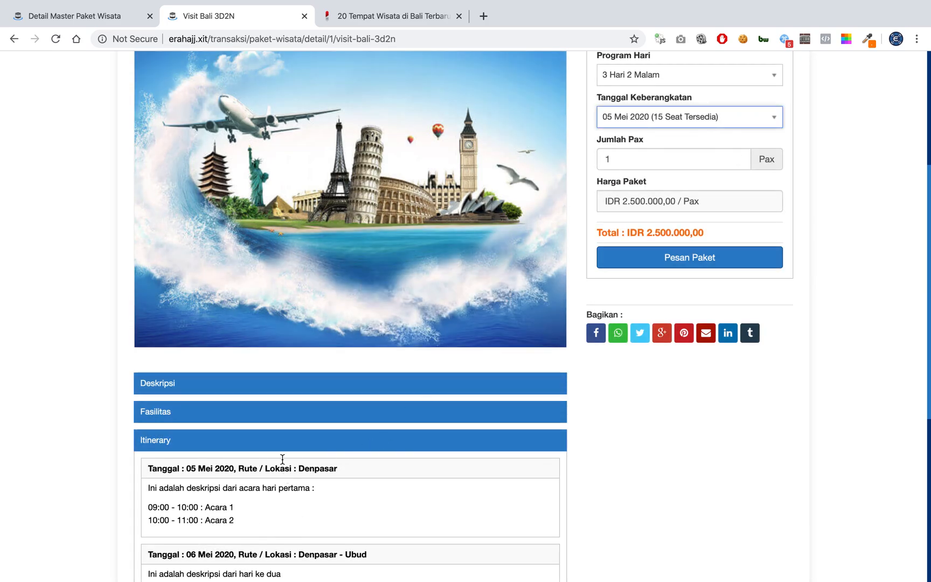
click(636, 116)
click(640, 168)
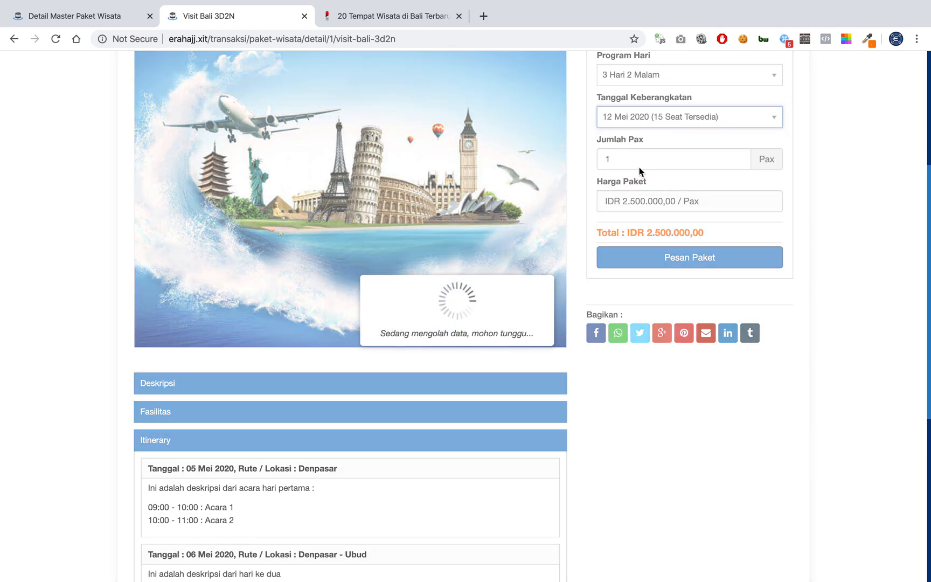
click(639, 123)
click(638, 157)
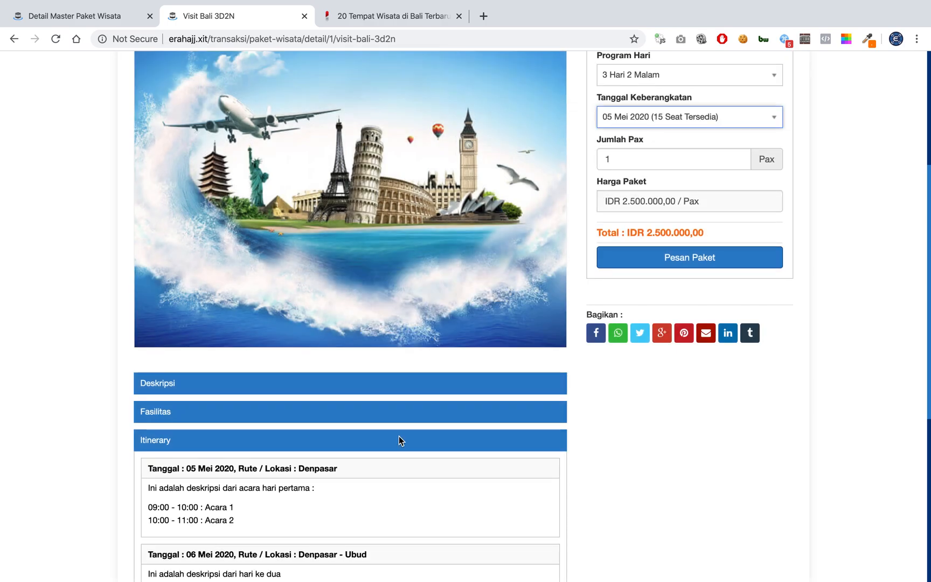
- Examine the program length, departure date options and package price in the Detail Paket Wisata booking form
scroll(601, 213, up, 2)
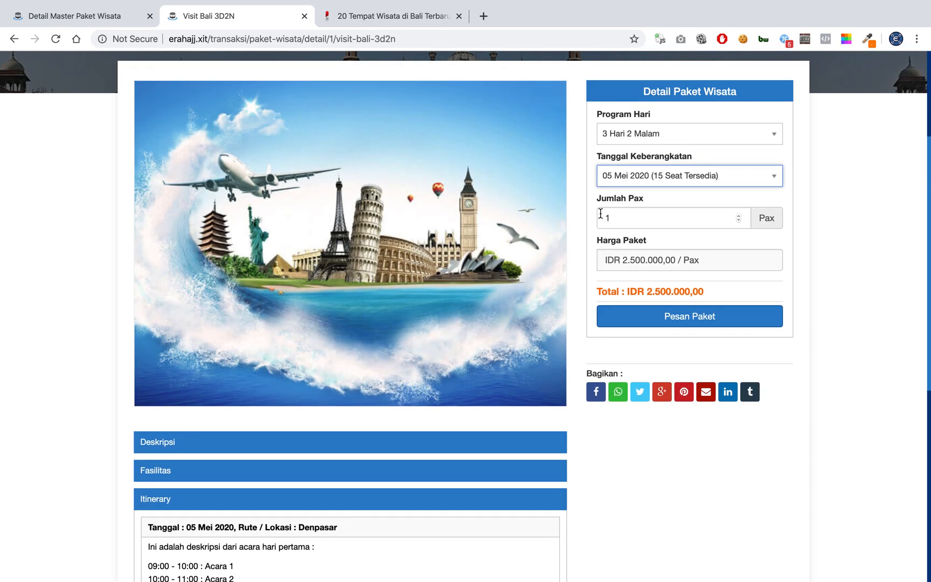
click(634, 139)
click(633, 139)
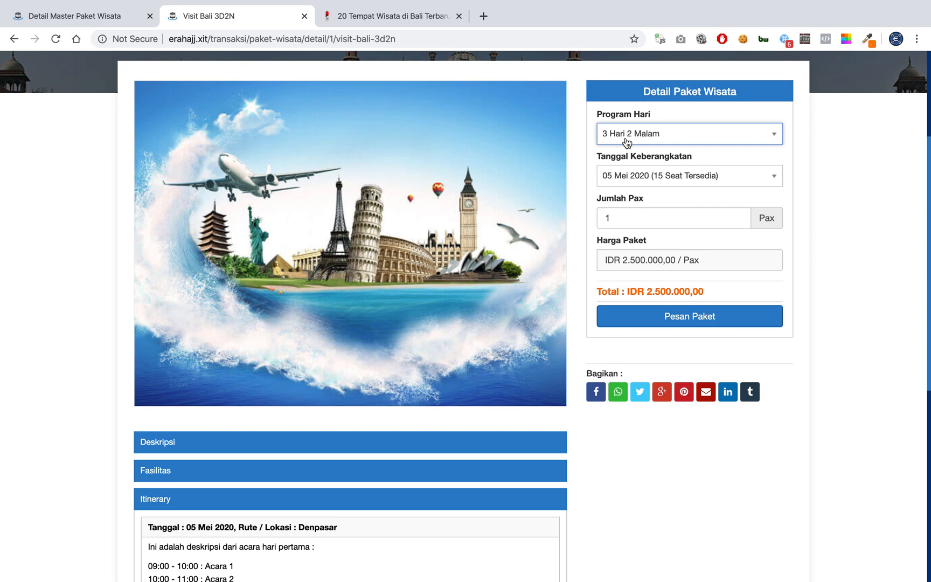
click(666, 172)
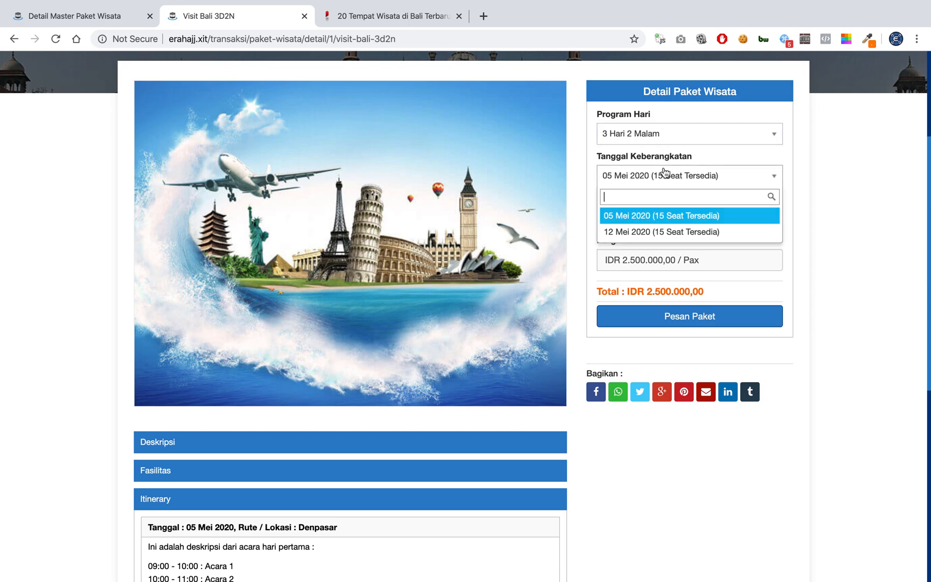
click(666, 173)
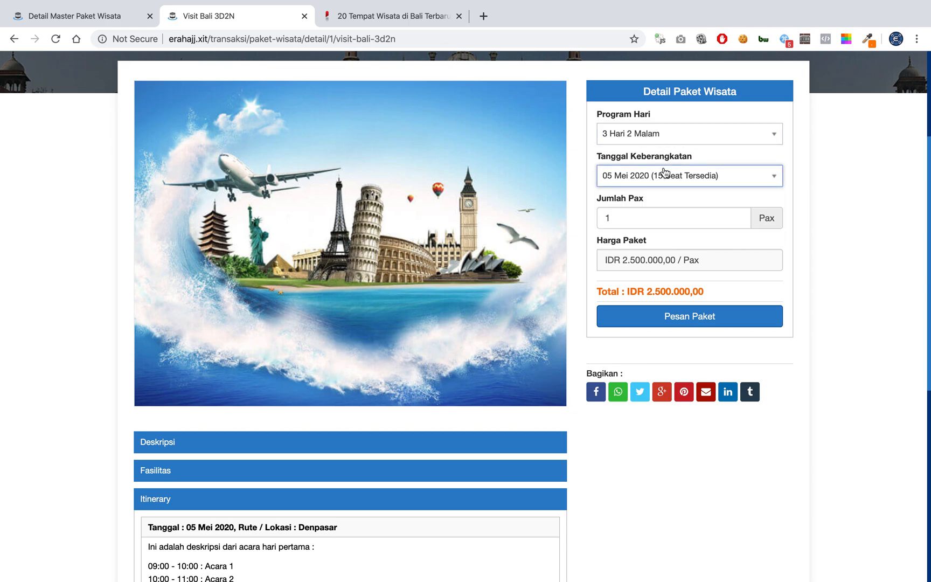
triple_click(650, 249)
click(650, 249)
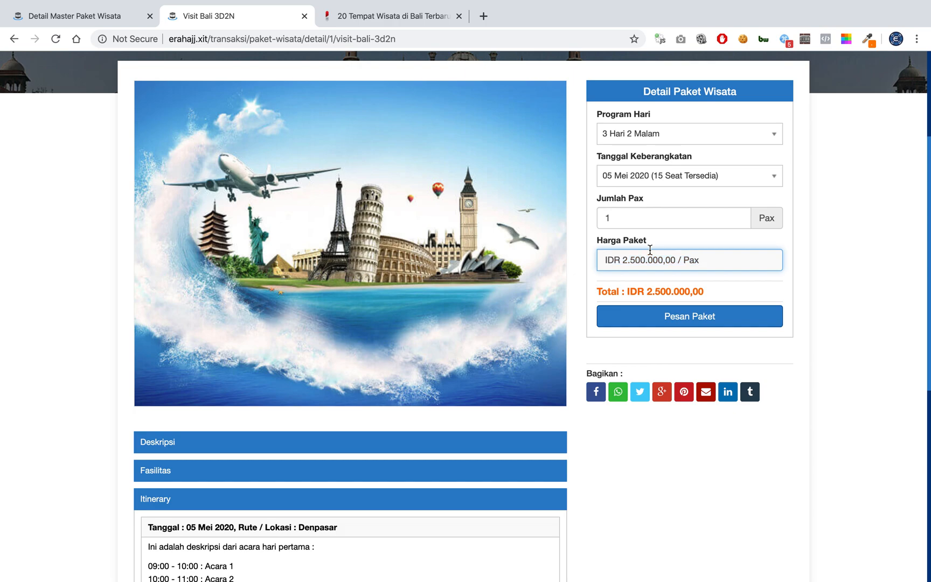
scroll(287, 122, down, 2)
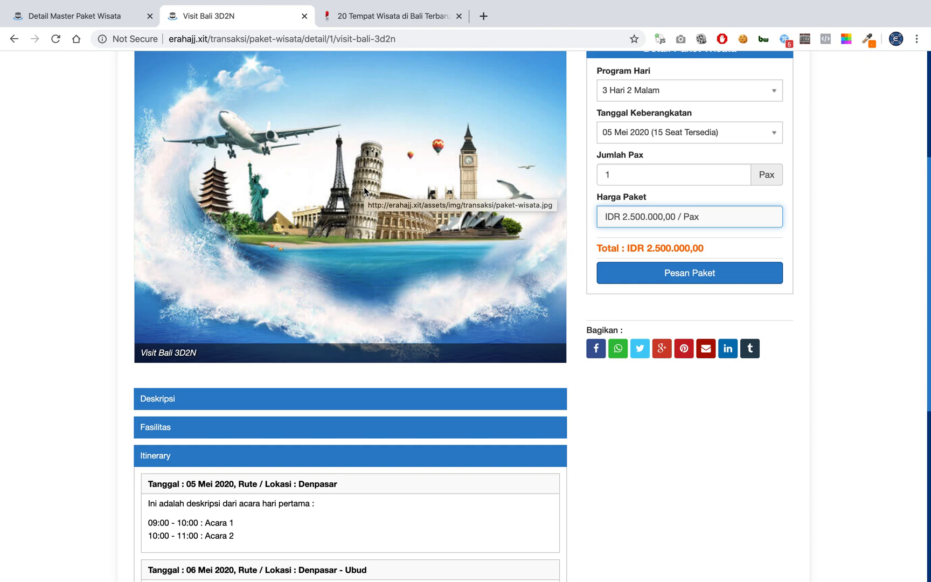
scroll(363, 187, up, 2)
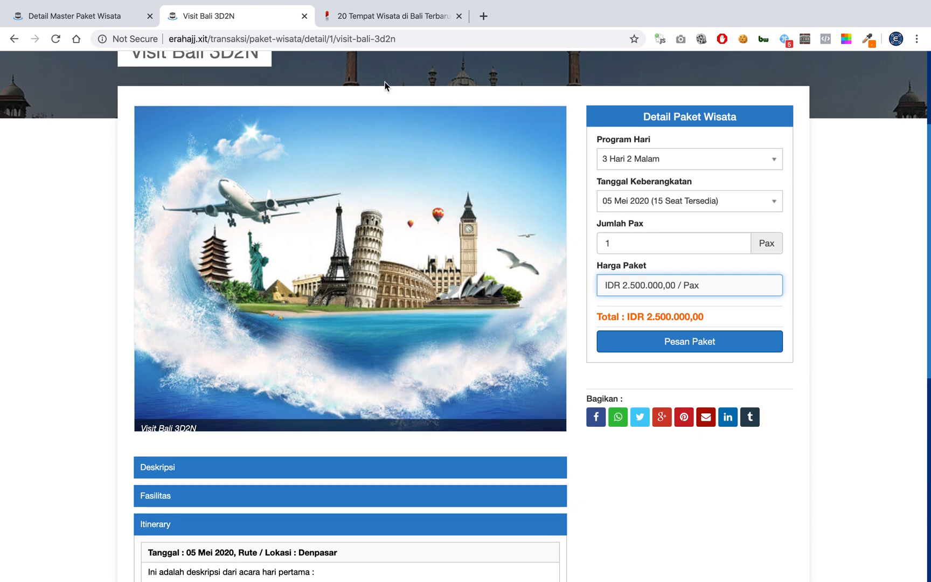
- Expand the Deskripsi, Fasilitas and Itinerary sections in turn to check which package content is still missing
click(199, 468)
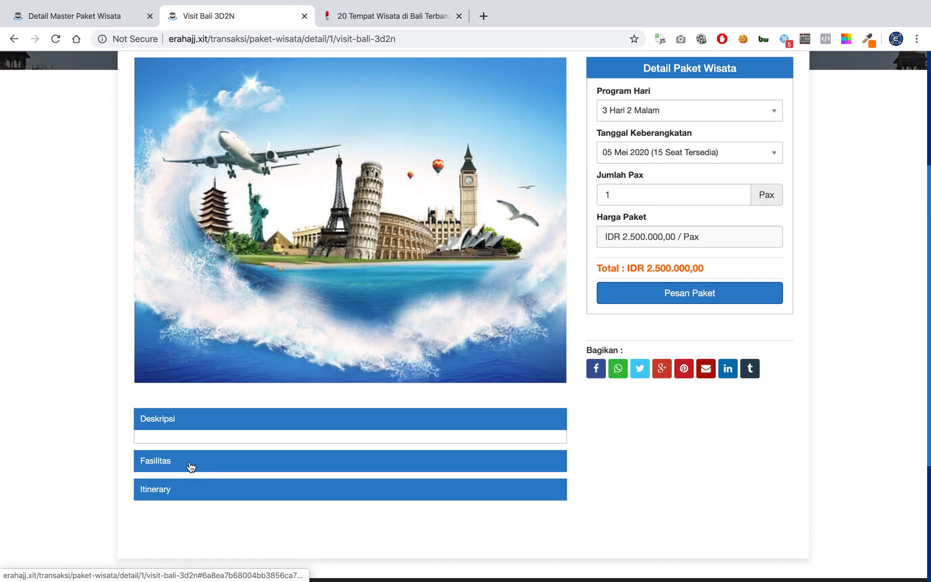
click(180, 459)
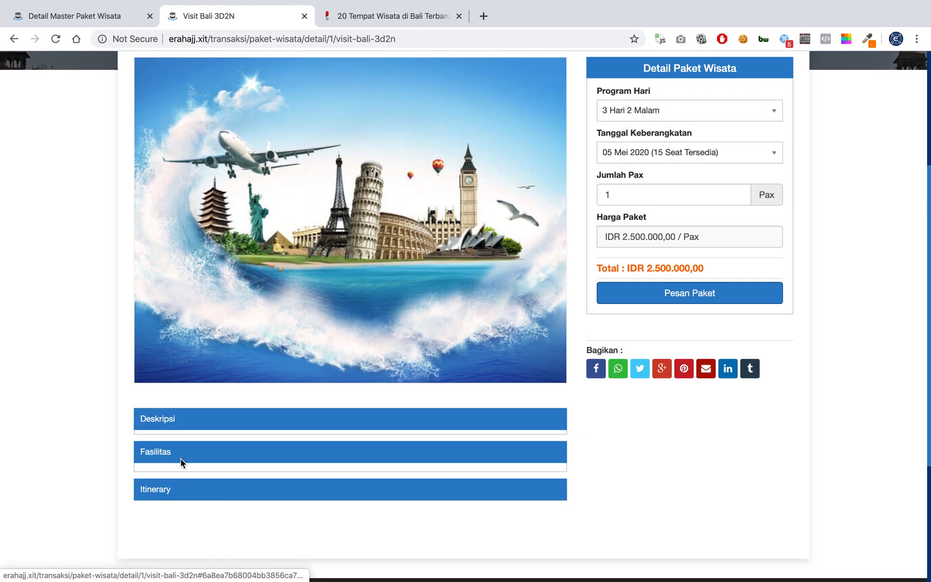
click(190, 493)
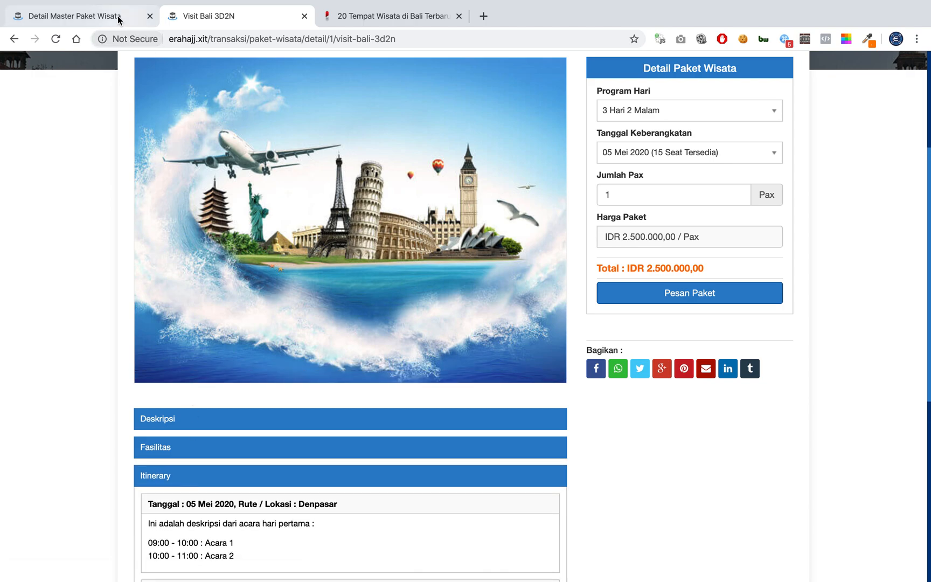
- Edit the package in the administration site and enter the description "ini adalah deskripsi dari paket wisata ke bali"
click(118, 18)
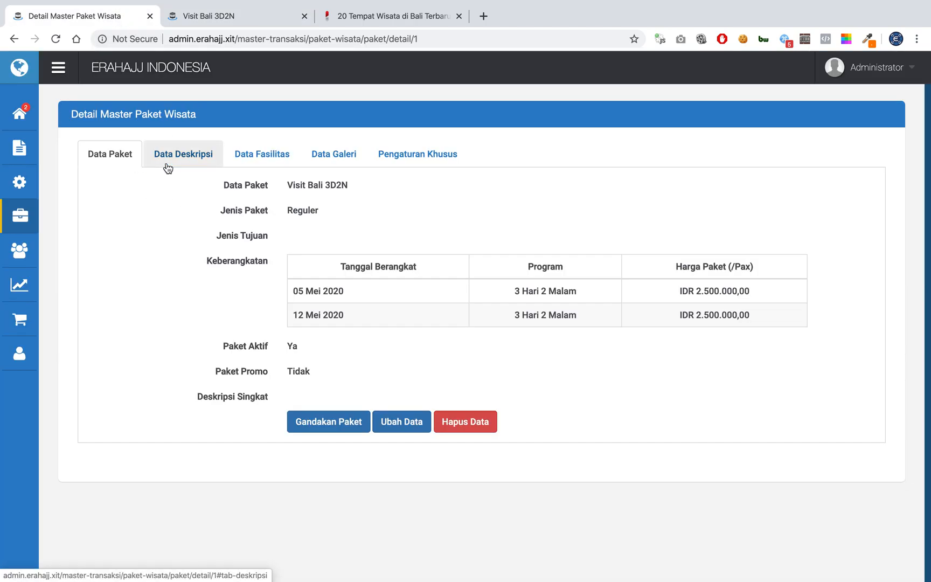
click(409, 420)
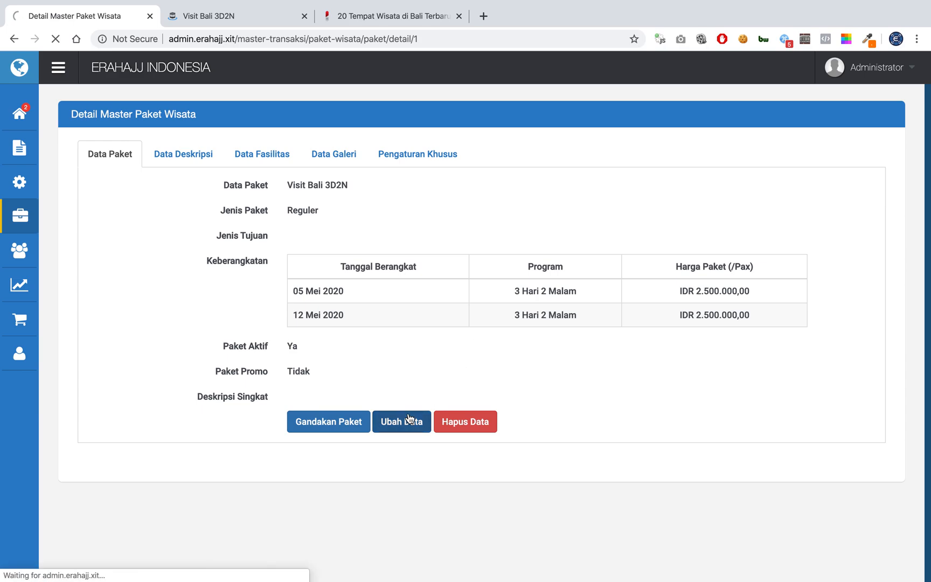
click(195, 156)
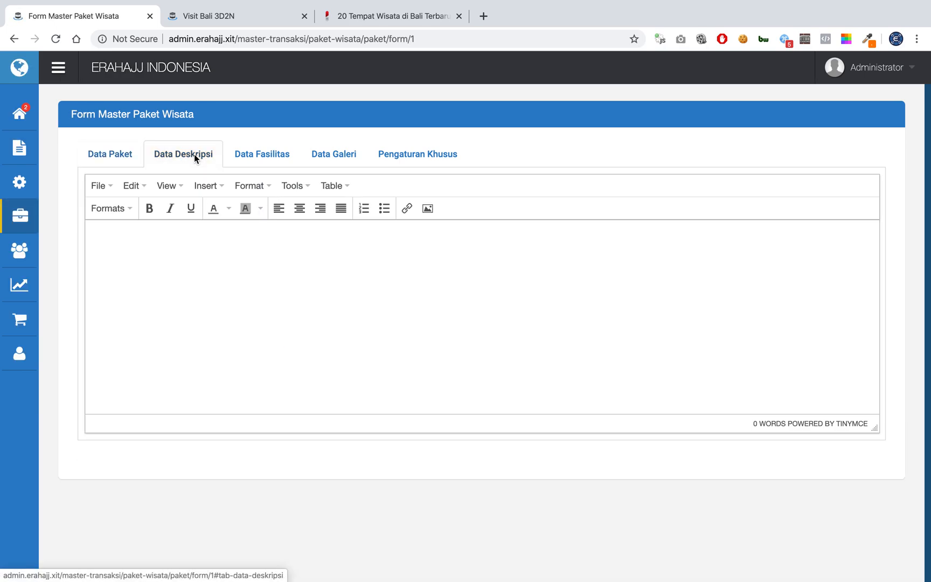
click(211, 273)
text(i)
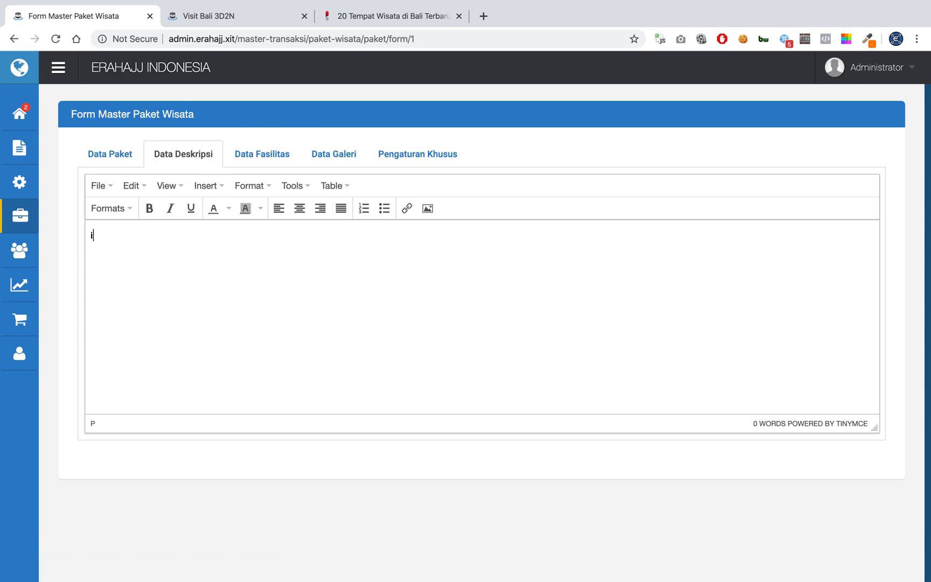
text(ni adalah deskripsi dari paket wisata ke bali)
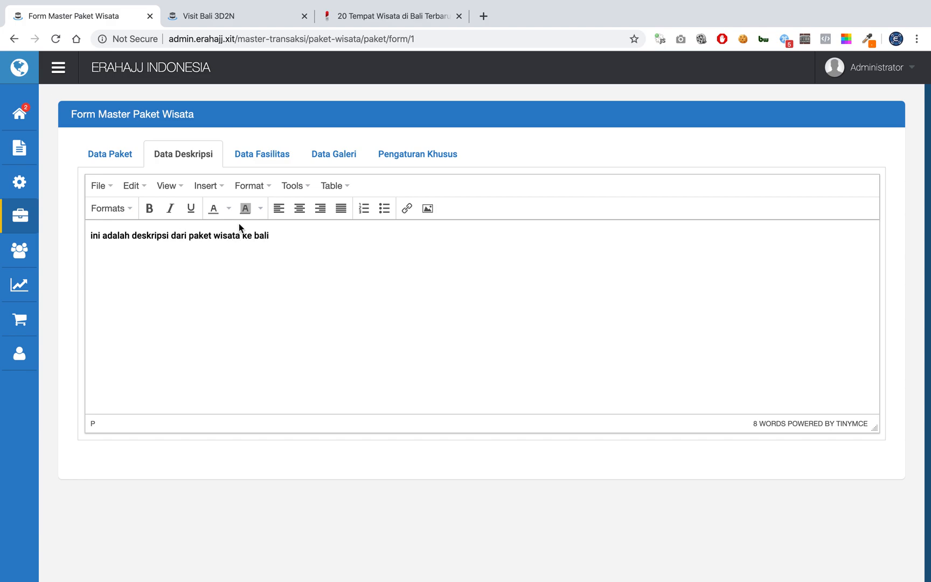
- Add three facility rows to the package's Data Fasilitas and name them Fasilitas 1, Fasilitas 2 and Fasilitas 3
click(269, 154)
click(124, 219)
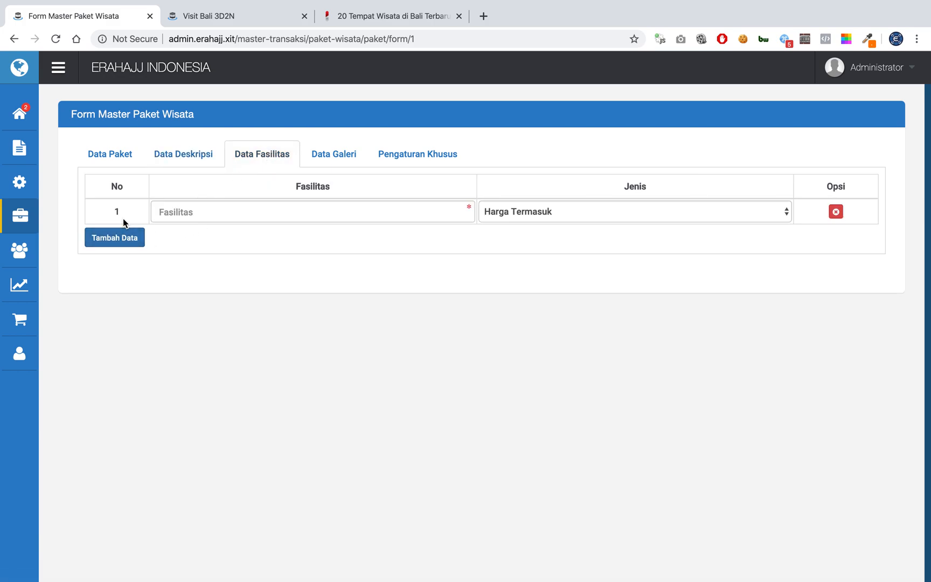
click(119, 243)
click(126, 263)
click(226, 203)
text(Fasilitas 1)
click(198, 241)
text(F)
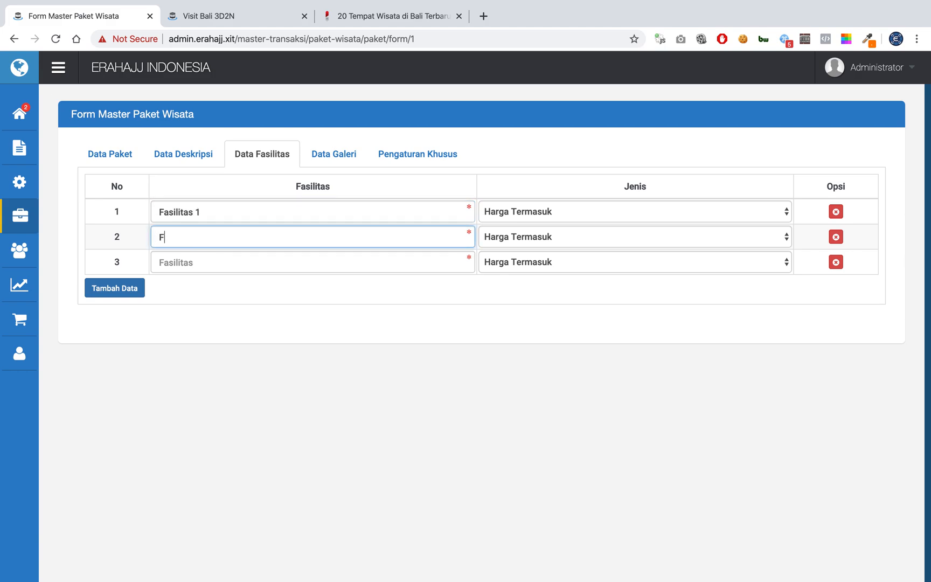
text(asilitas 2)
click(201, 257)
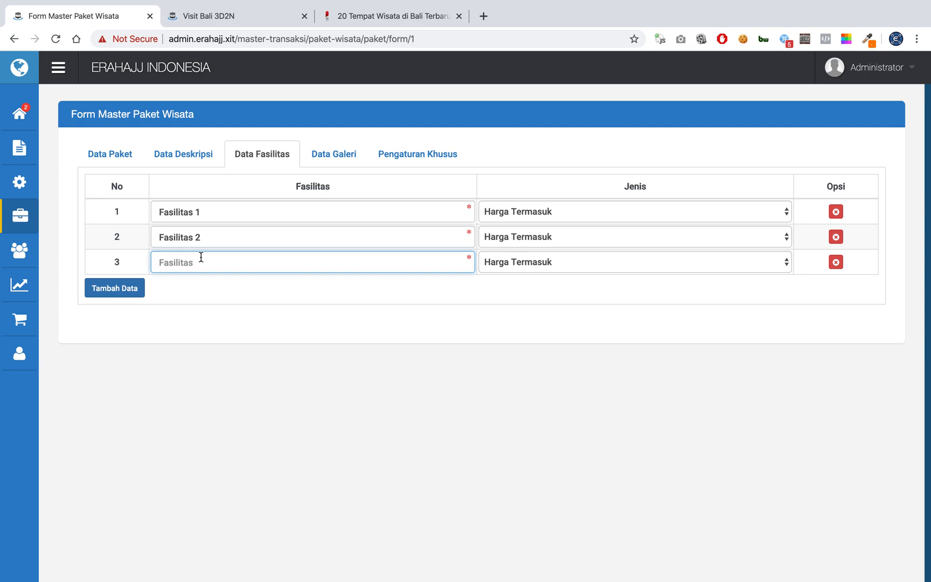
text(Fasilitas 3)
- Keep Fasilitas 1 and Fasilitas 2 as Harga Termasuk and set the type of Fasilitas 3 to Harga Tidak Termasuk
click(546, 212)
click(546, 211)
click(543, 235)
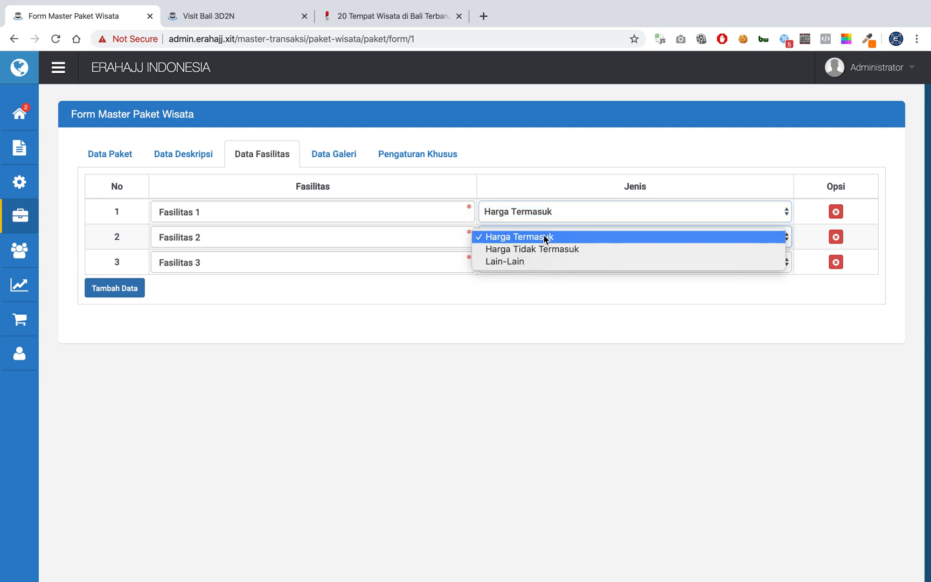
click(543, 236)
click(544, 262)
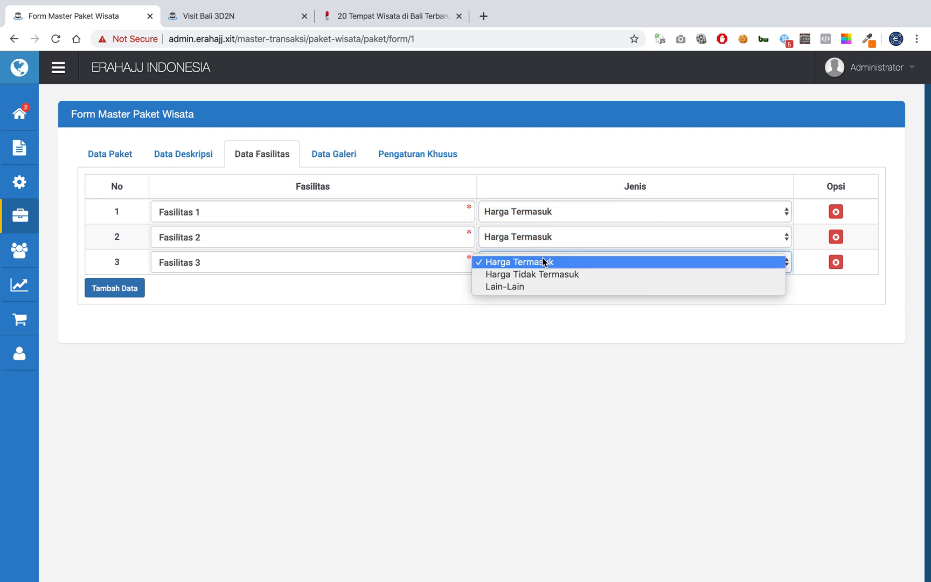
click(540, 275)
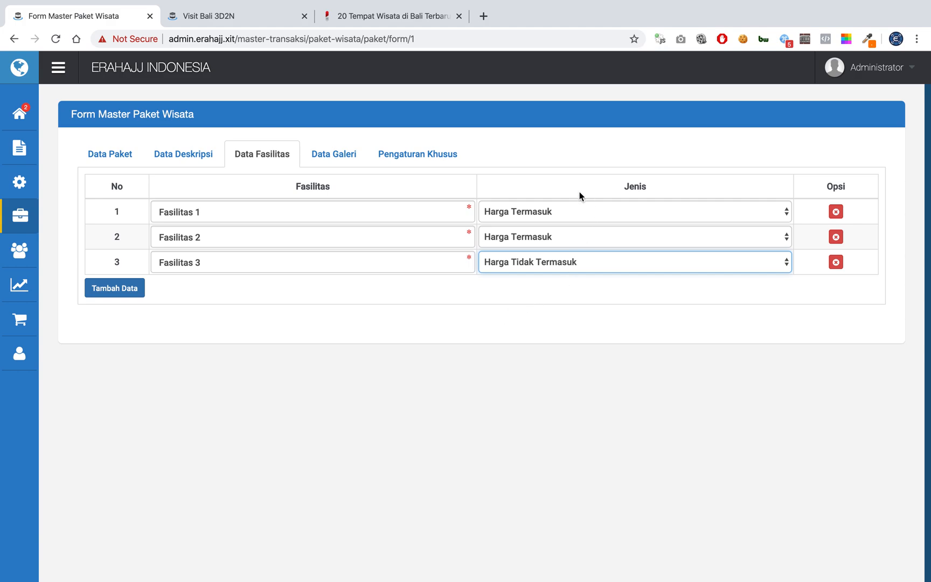
- Examine the gallery's options for uploading an image or picking one from the Transaksi Paket Umrah directory, without adding any
click(335, 164)
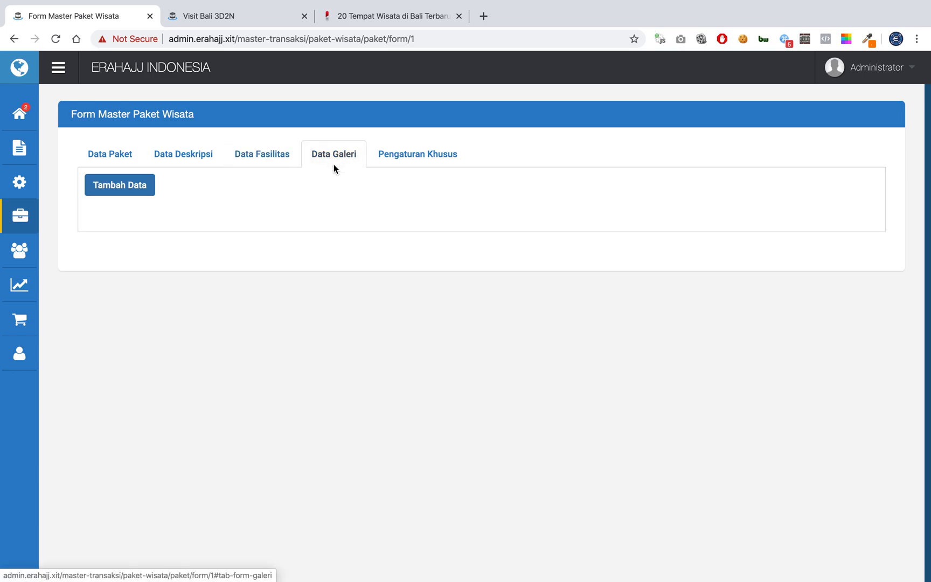
click(133, 186)
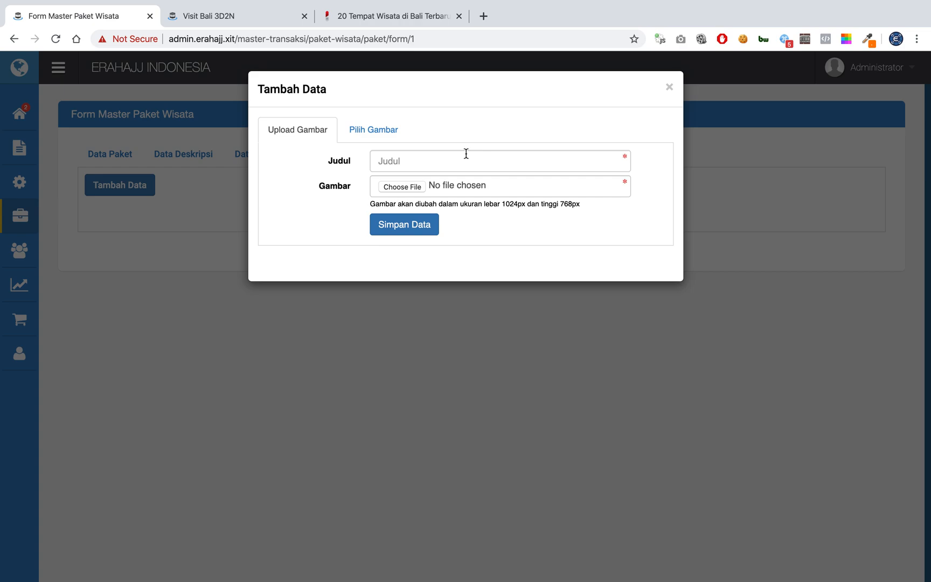
click(379, 132)
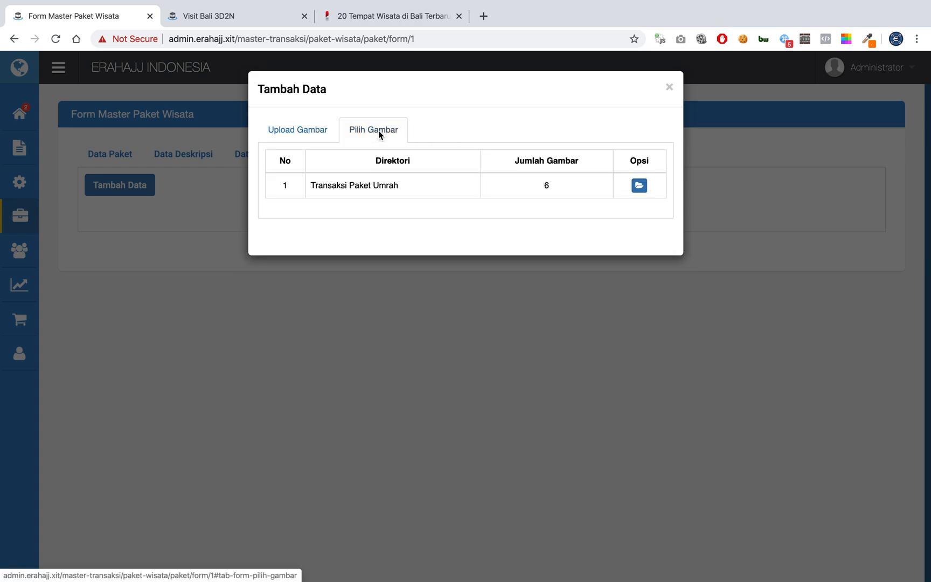
click(639, 188)
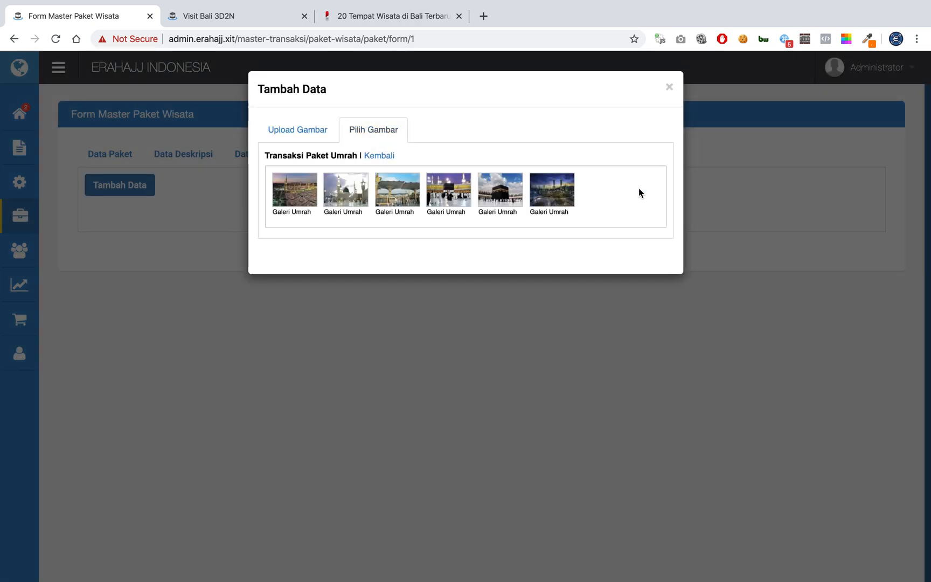
click(390, 159)
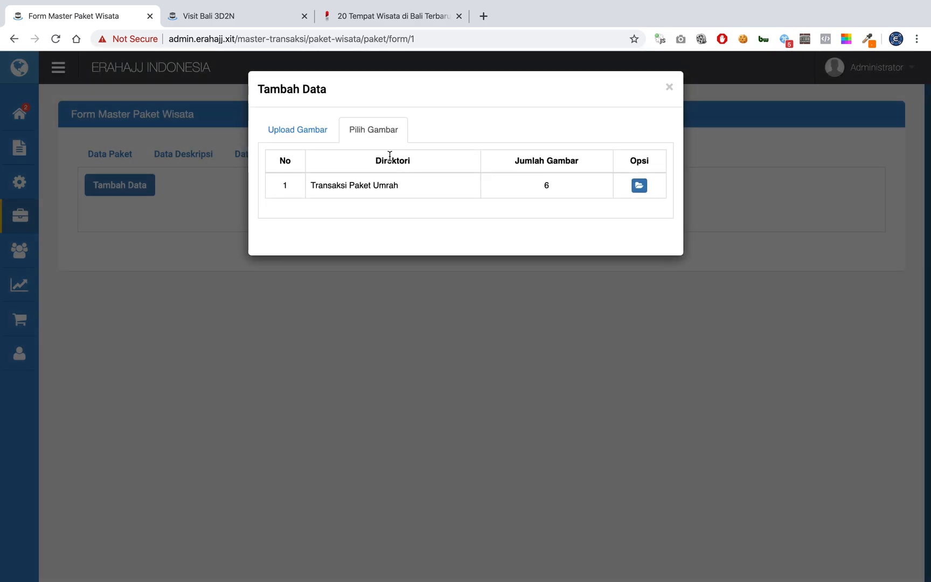
click(306, 137)
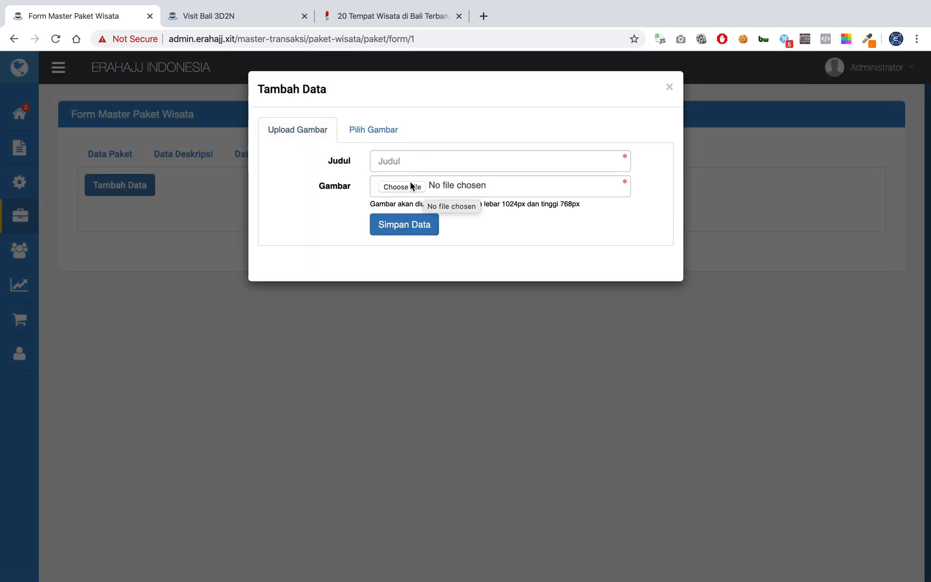
click(669, 87)
- Review the package's main data, description and facilities, and save the package with confirmation that the data is correct
click(110, 154)
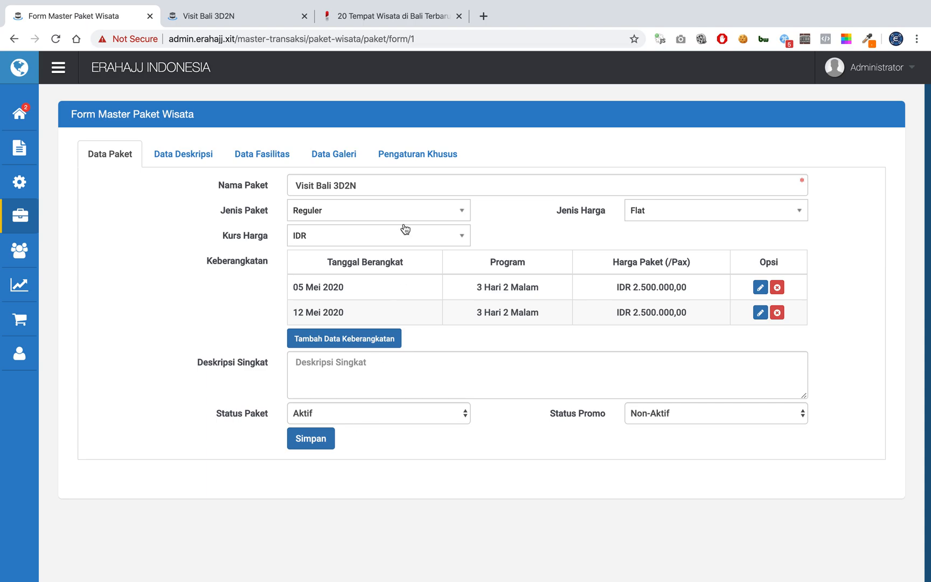
click(199, 156)
click(279, 154)
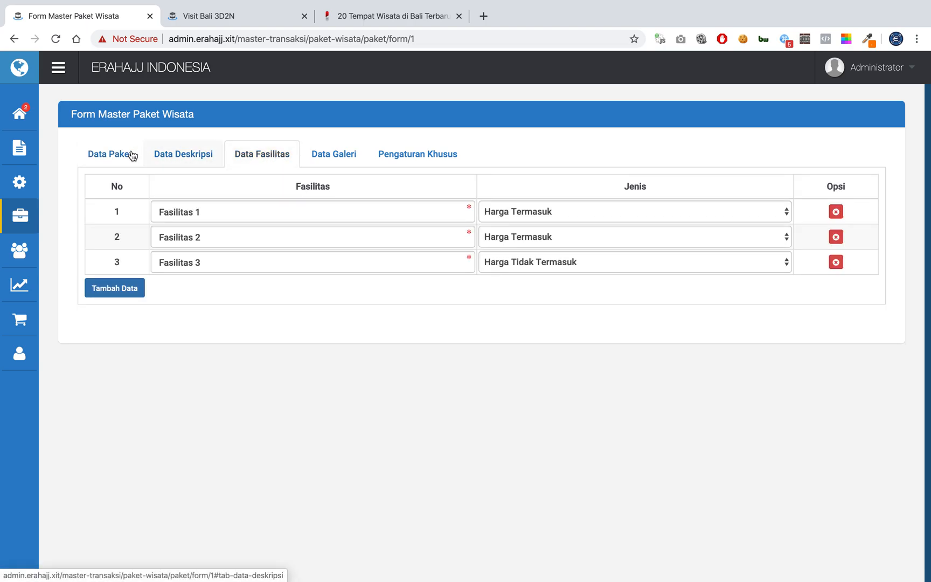
click(113, 154)
click(318, 440)
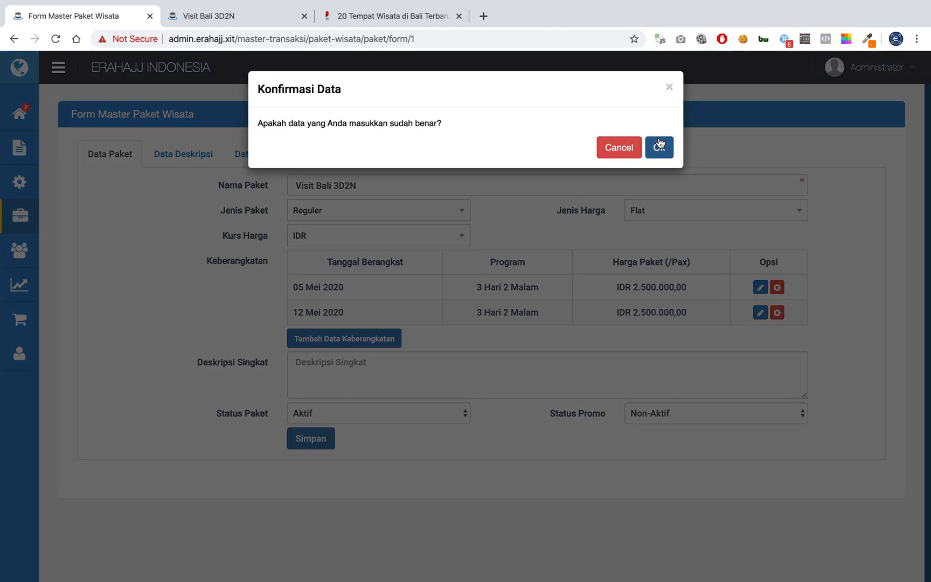
click(659, 144)
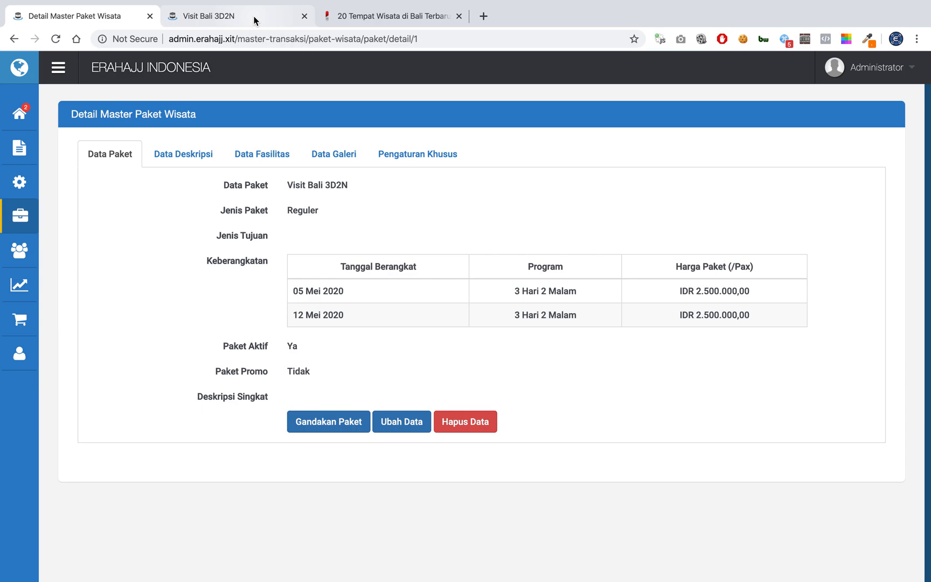
- Reload the public Visit Bali 3D2N page and expand its Fasilitas, Itinerary and Deskripsi sections to check the saved content
click(255, 20)
click(55, 42)
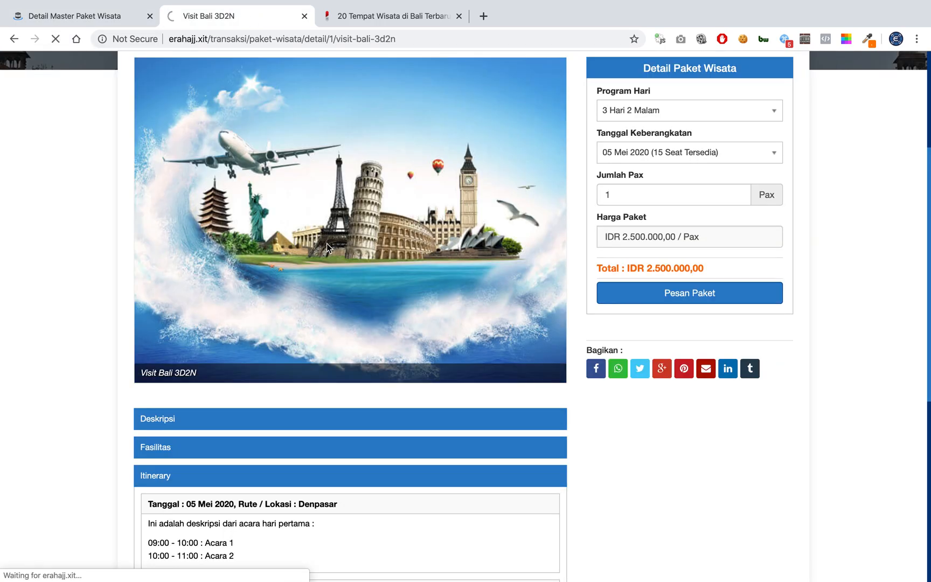
scroll(362, 306, down, 2)
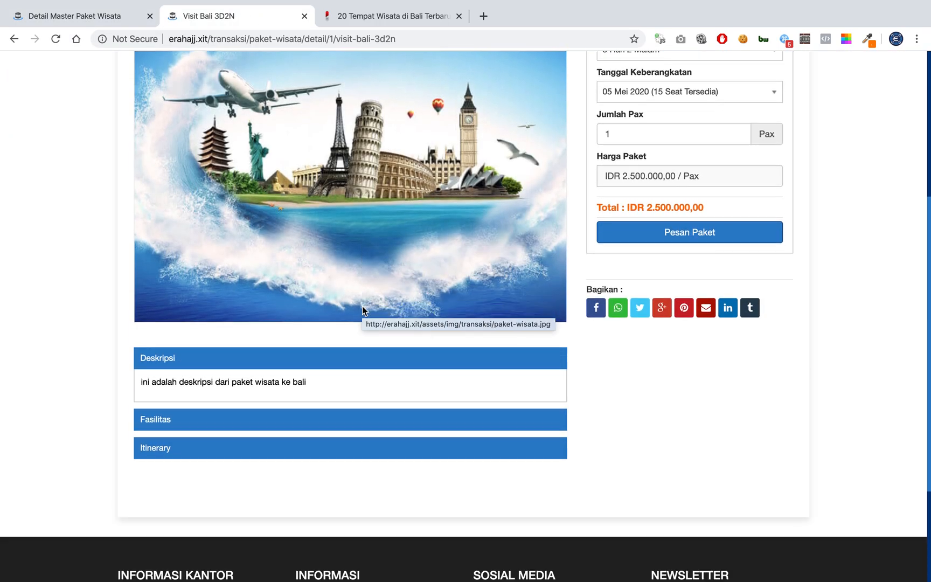
click(191, 419)
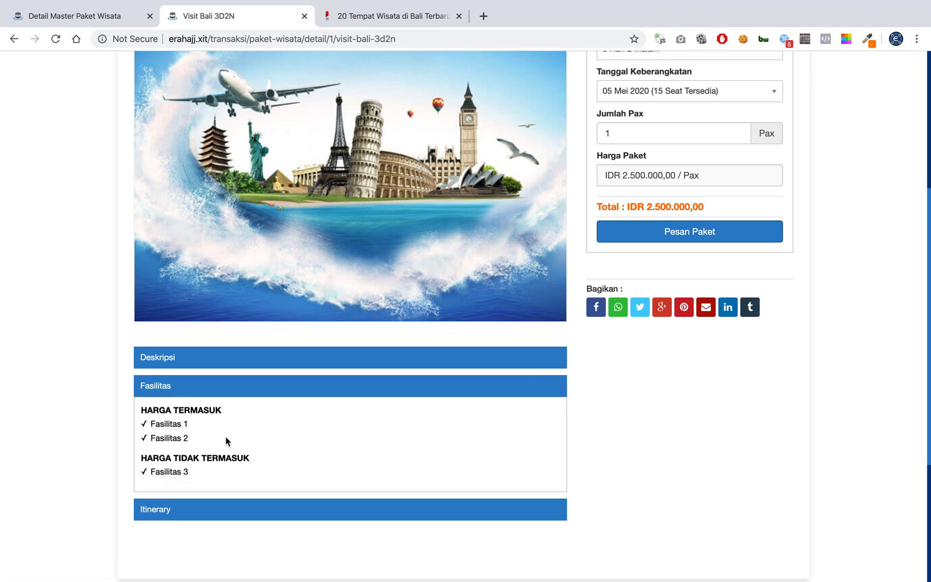
click(203, 510)
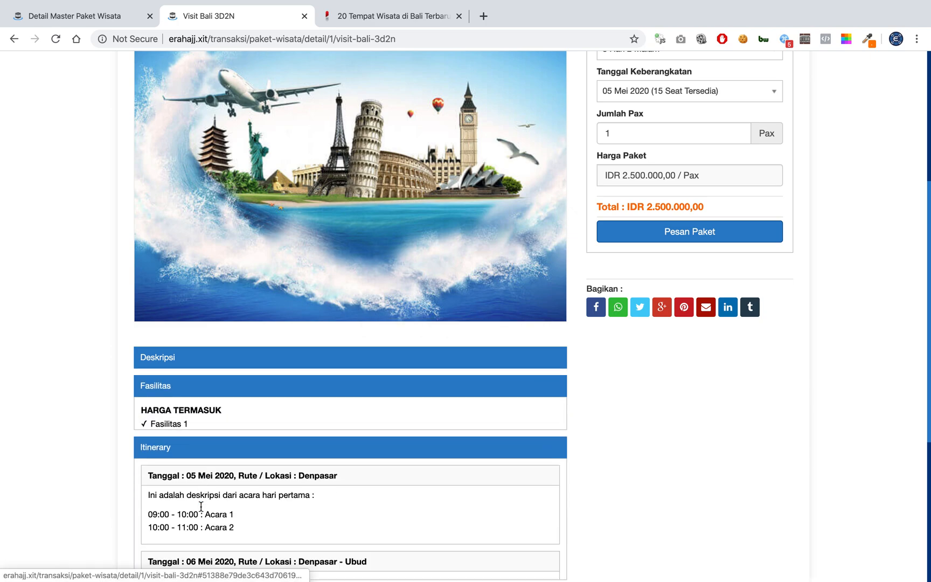
click(210, 393)
click(210, 362)
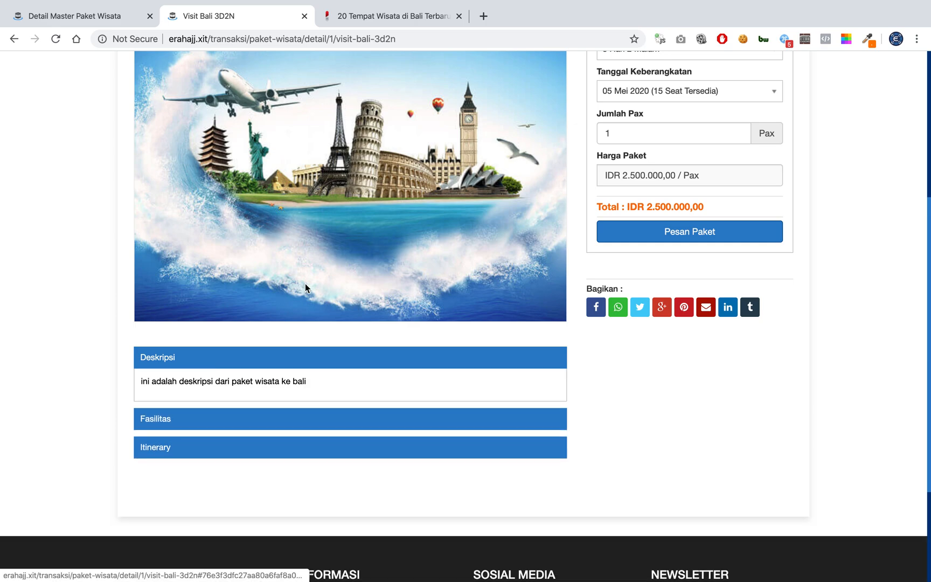
- Review the public package page once more from its title and booking form to the Fasilitas and Deskripsi sections
scroll(422, 153, up, 3)
scroll(422, 152, up, 2)
scroll(422, 149, up, 3)
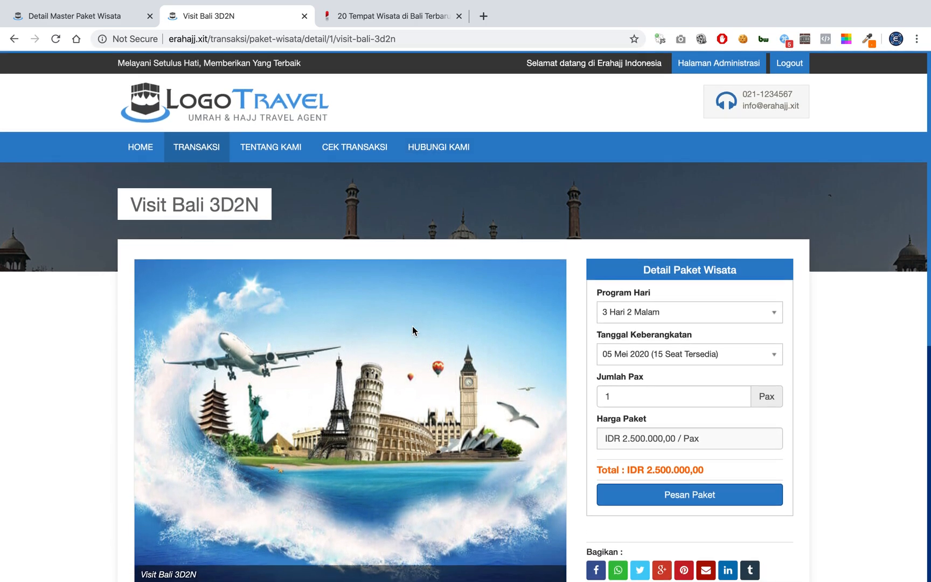
scroll(412, 329, down, 5)
click(181, 435)
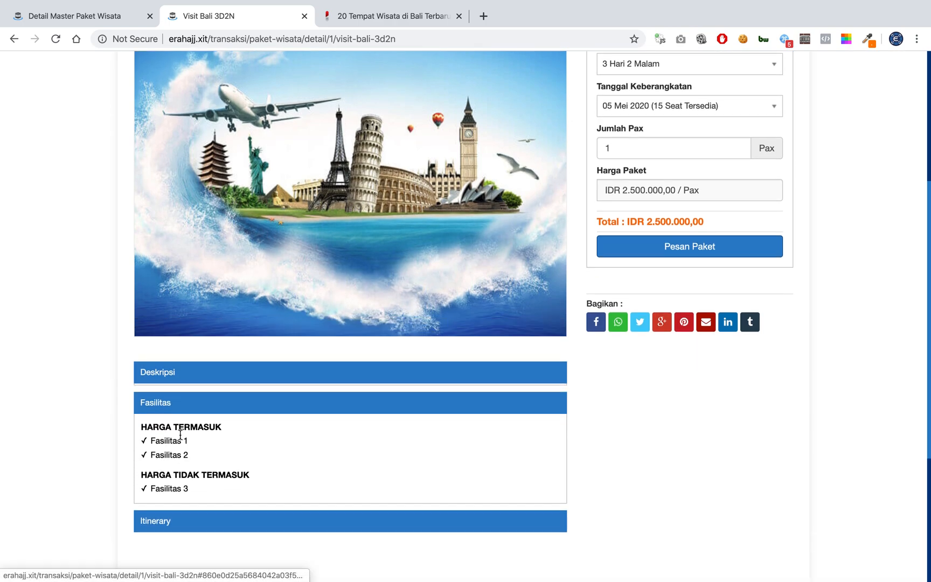
click(200, 372)
scroll(255, 116, up, 5)
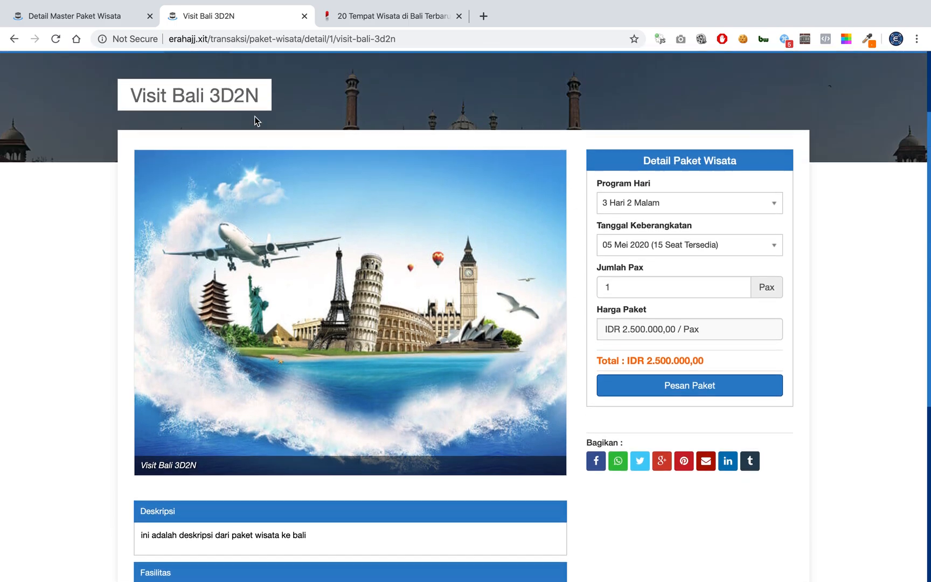
- Open the public site's Paket Wisata list and examine the Visit Bali 3D2N package card
click(120, 21)
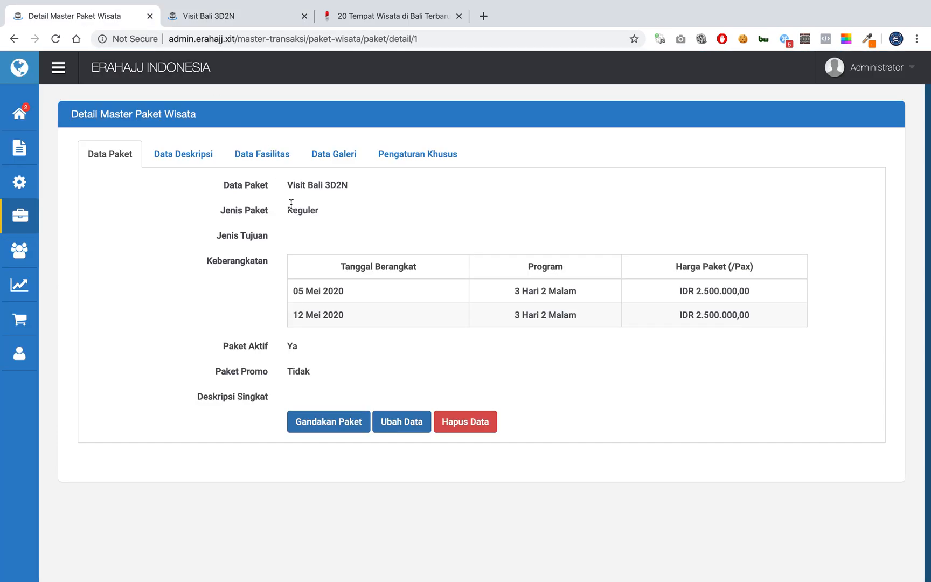
click(263, 19)
mouse_move(196, 150)
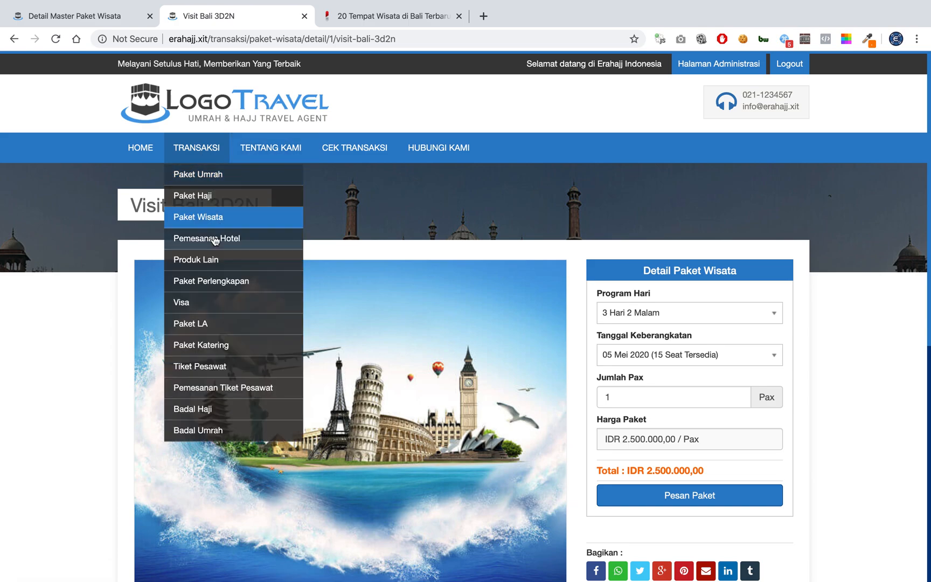
click(228, 220)
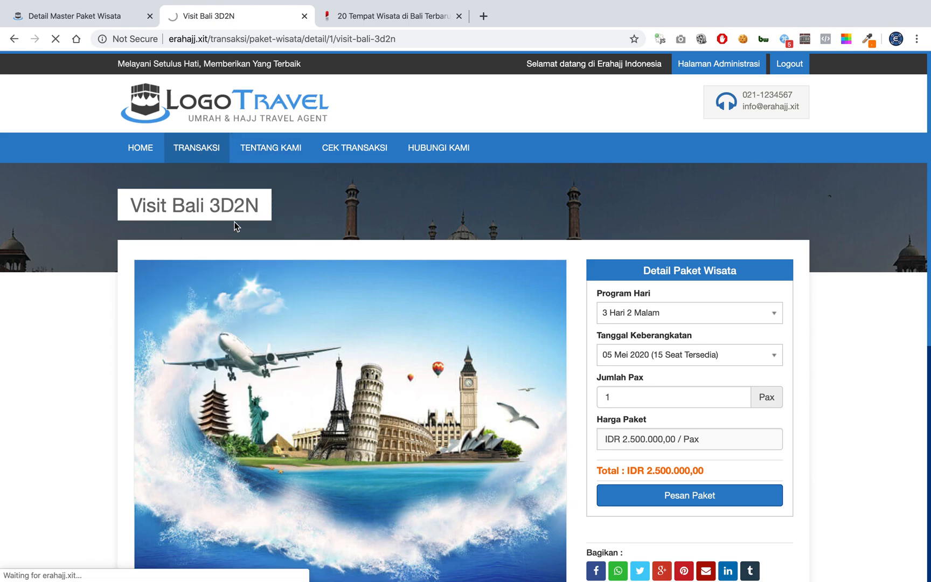
scroll(305, 299, down, 2)
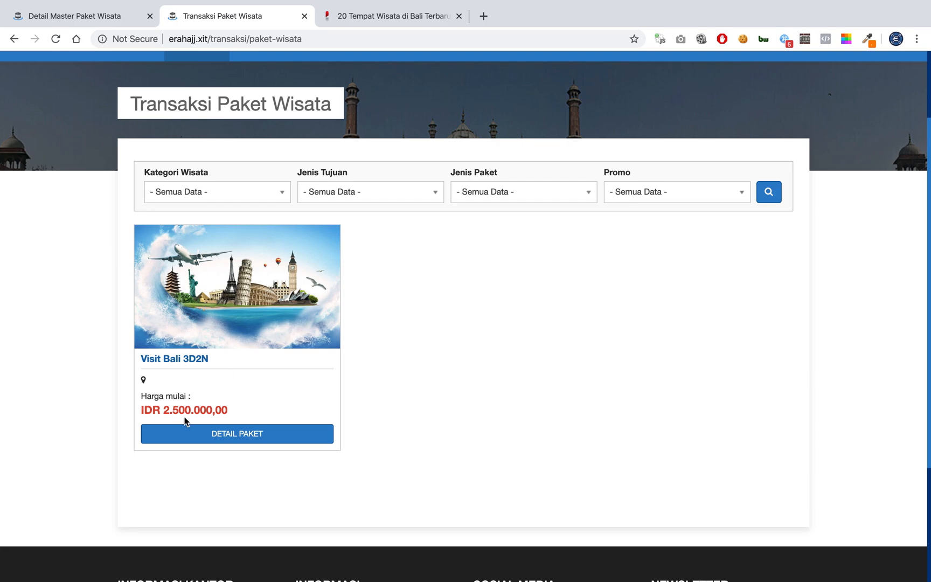
- Save the package with the short description "ini adalah deskripsi singkat dari paket wisata" and reload the public tour package list
click(100, 20)
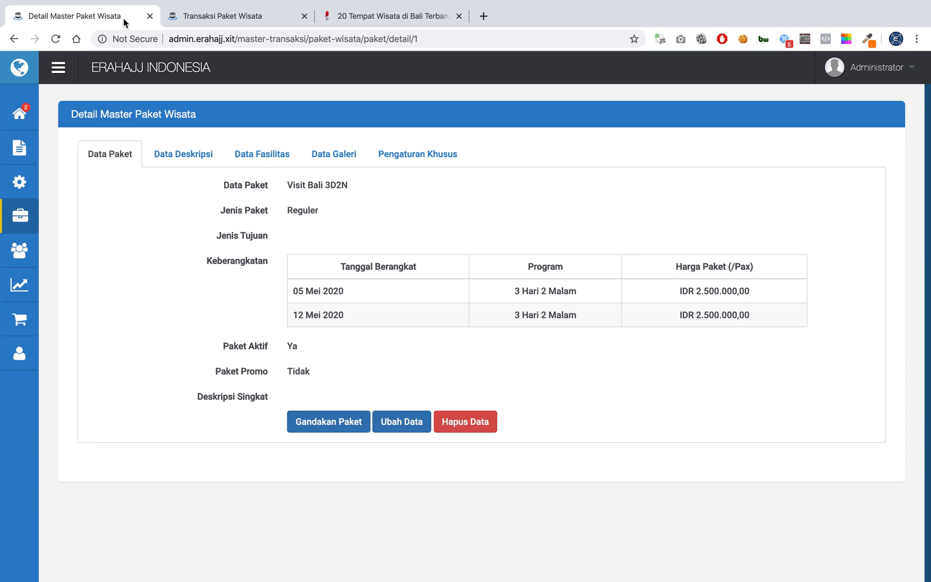
click(409, 422)
click(375, 378)
text(ini)
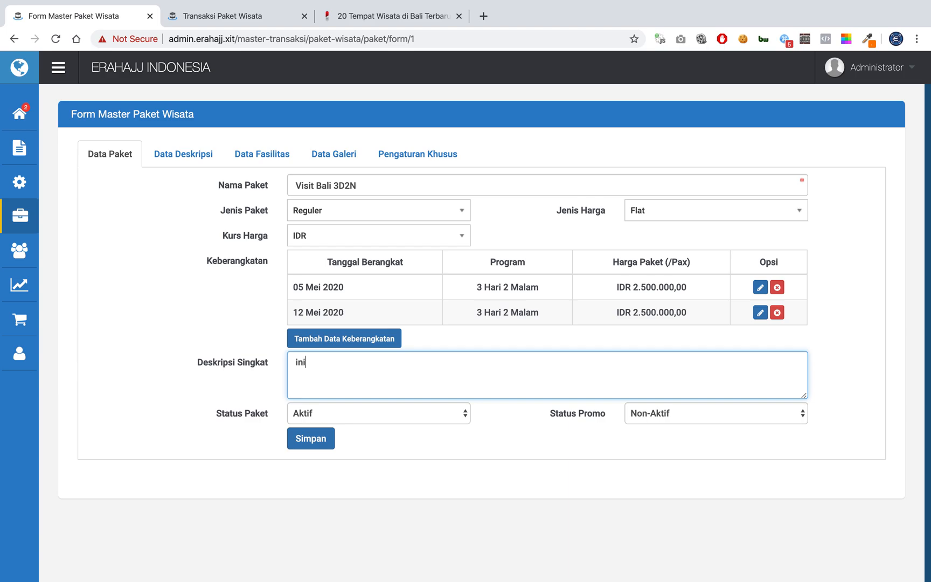
text( adalah deskripsi singkat dari paket wisata)
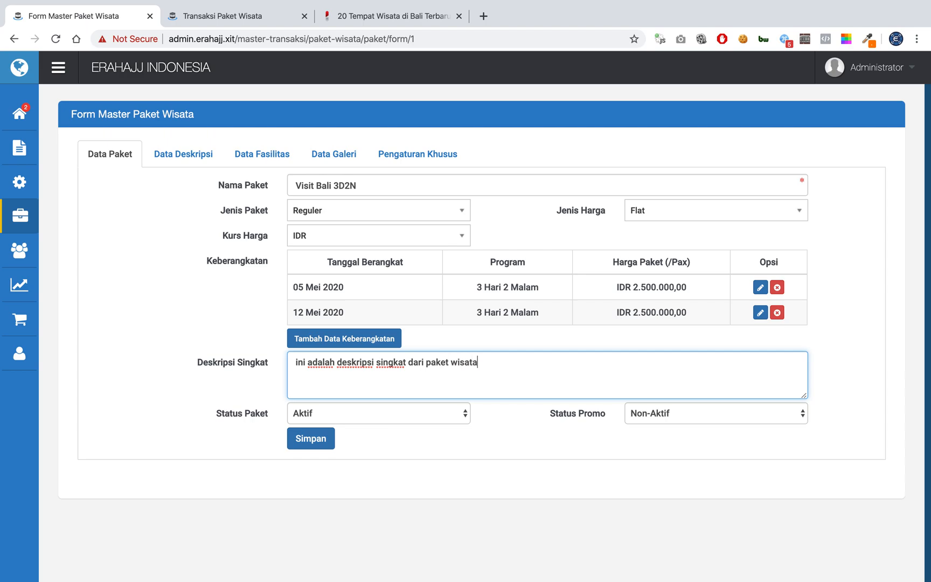
click(311, 438)
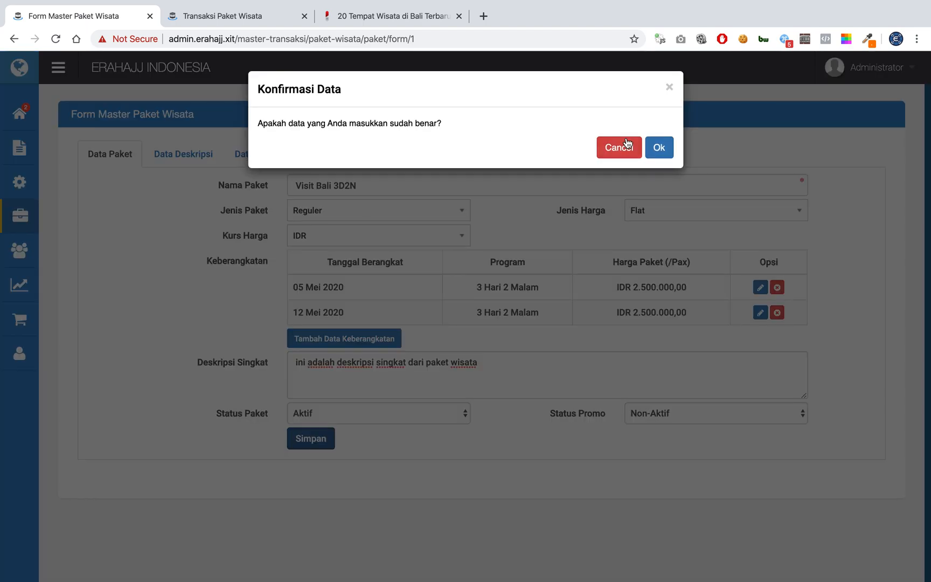
click(659, 148)
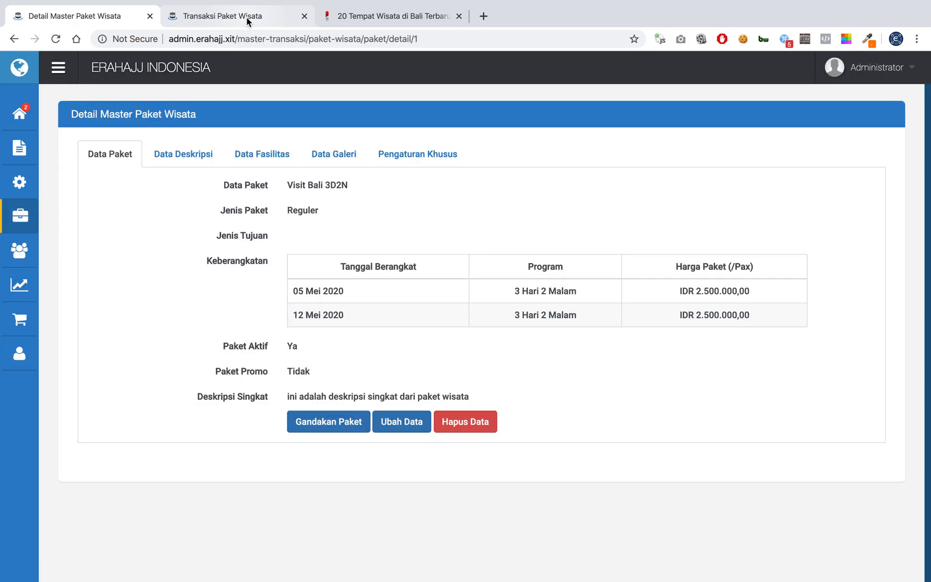
click(247, 18)
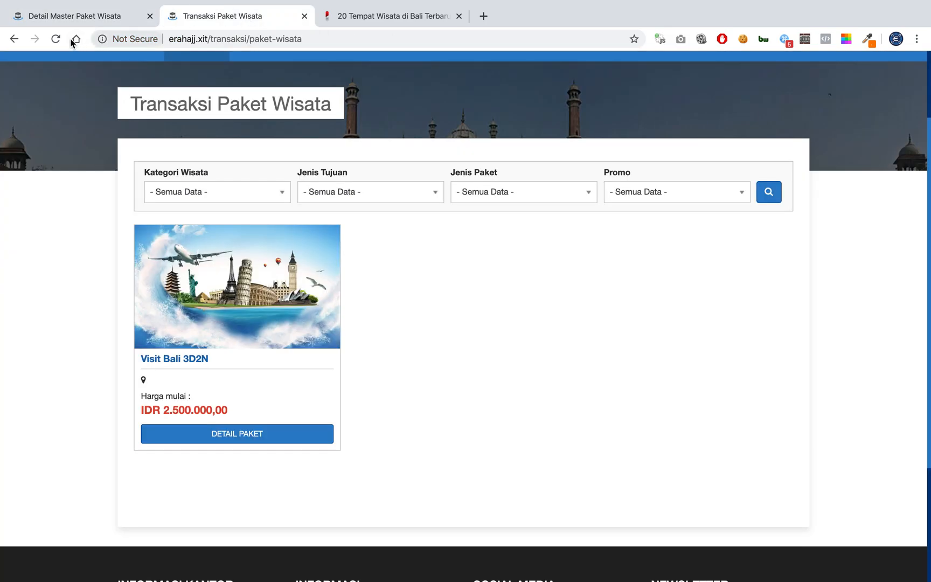
click(56, 39)
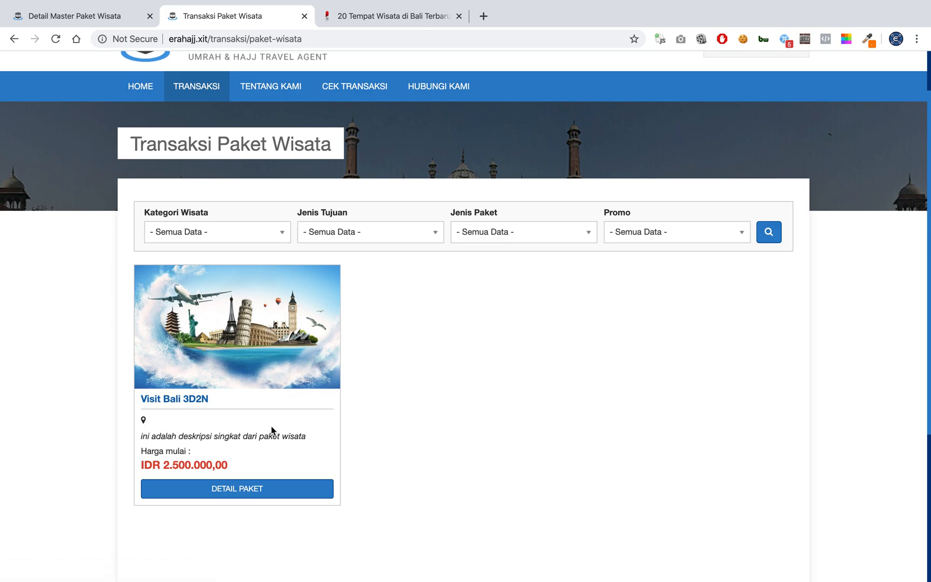
- Return to the admin site, open the Visit Bali 3D2N package for editing and show its Data Galeri section
mouse_move(273, 2)
click(118, 48)
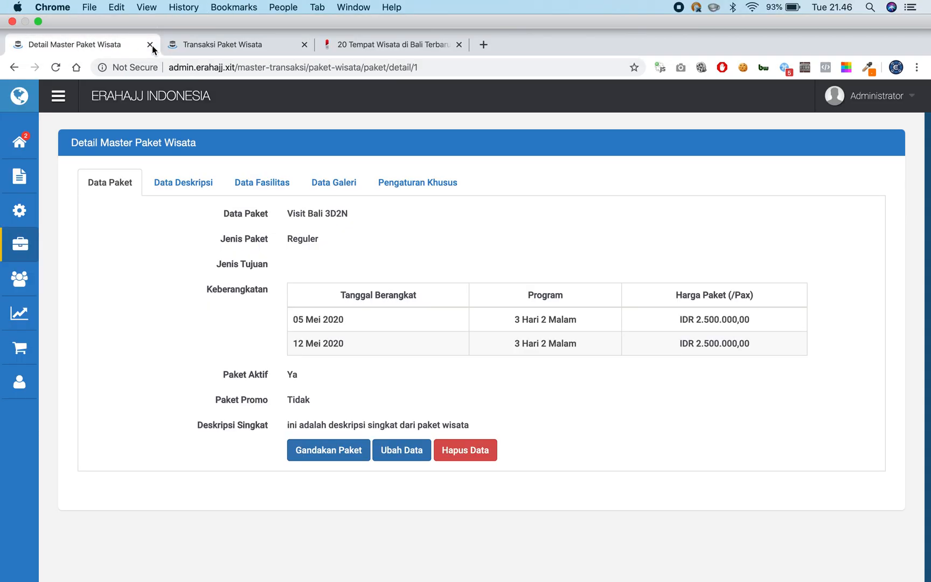
click(392, 415)
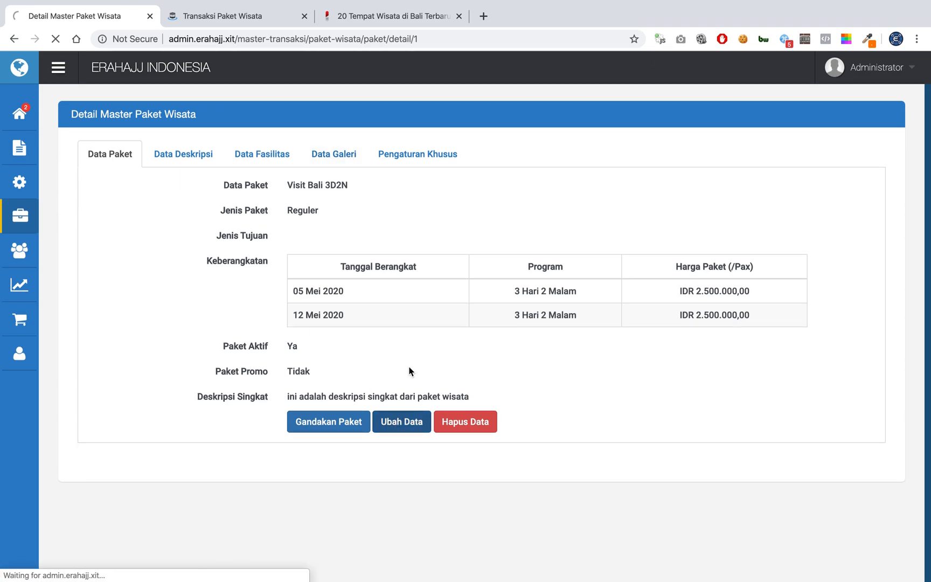
click(341, 154)
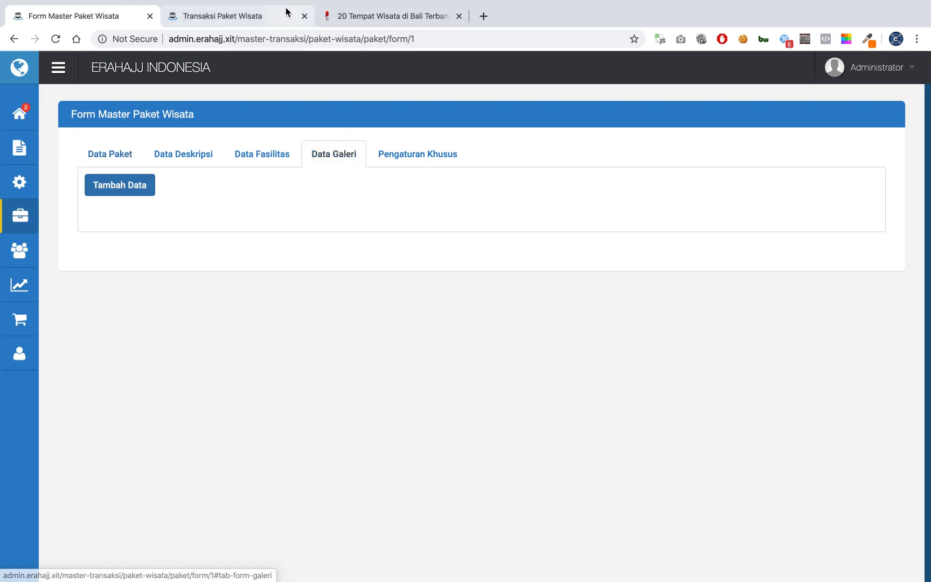
- Save the Pantai Jasri photo from the IDN Times article to the Desktop as a JPEG image
click(353, 17)
scroll(384, 273, down, 5)
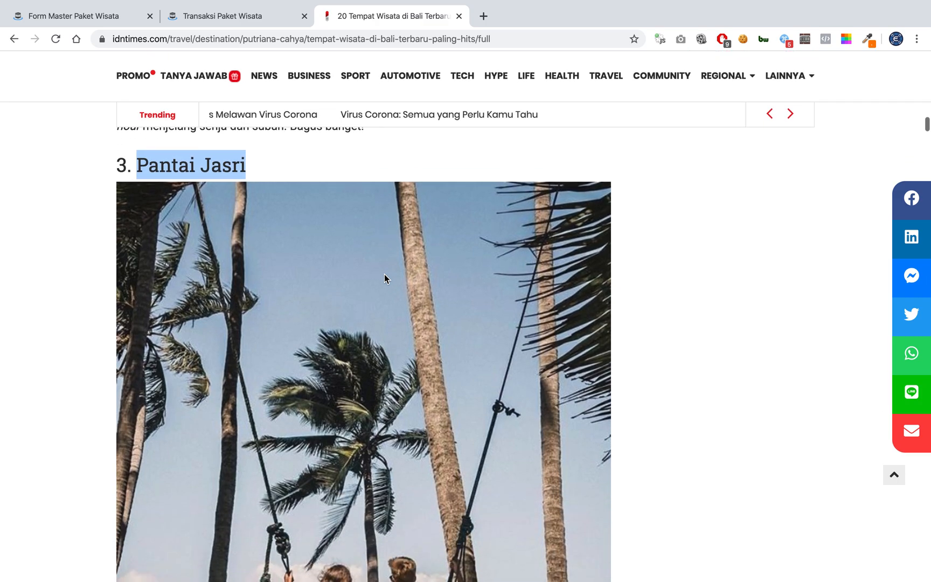
right_click(385, 274)
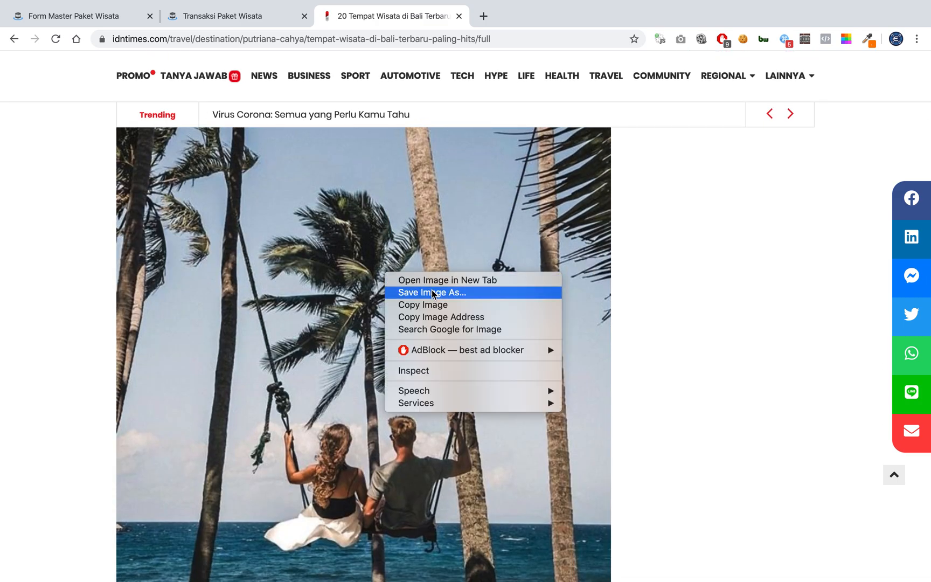
click(432, 291)
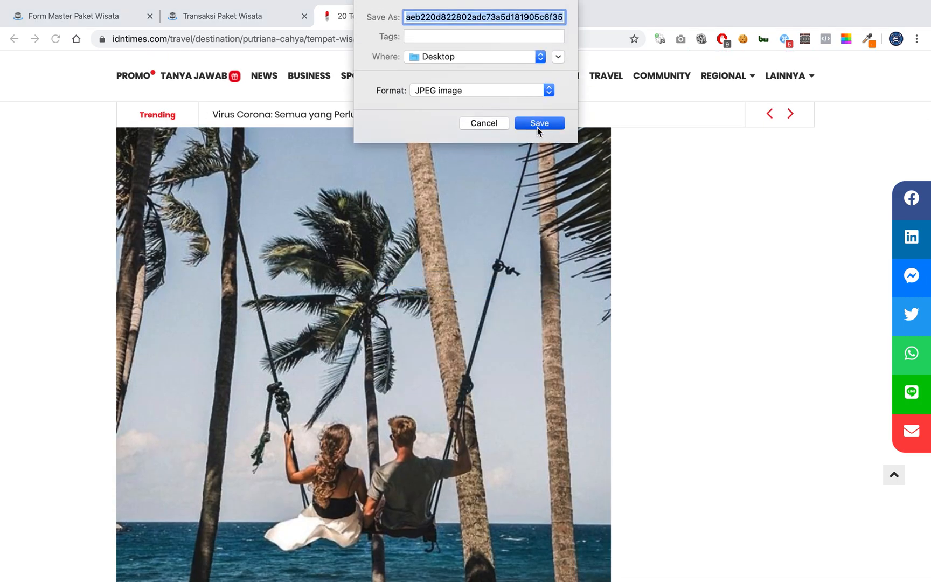
click(538, 123)
- Save the article's Candi Lempuyangan and Tirta Gangga photos to the Desktop
scroll(373, 255, up, 10)
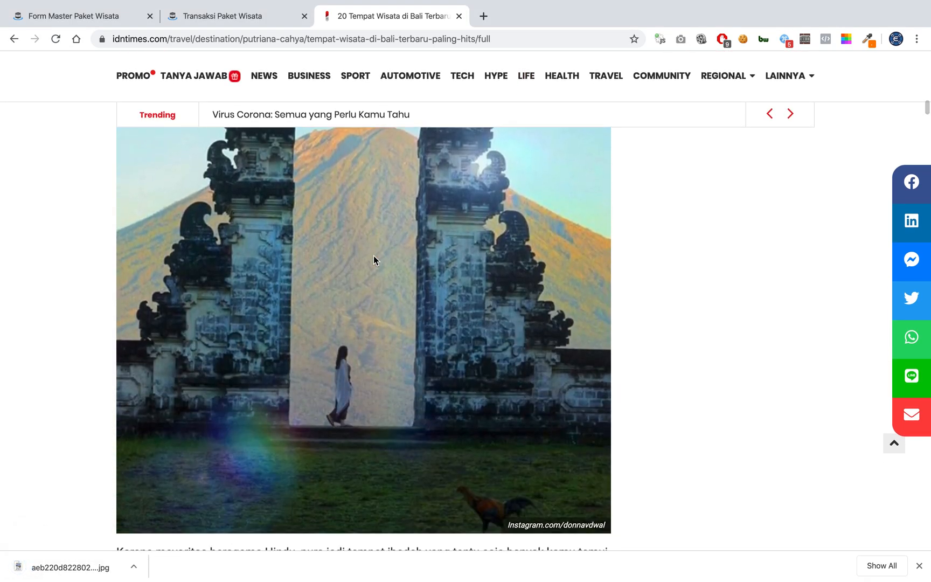
right_click(375, 261)
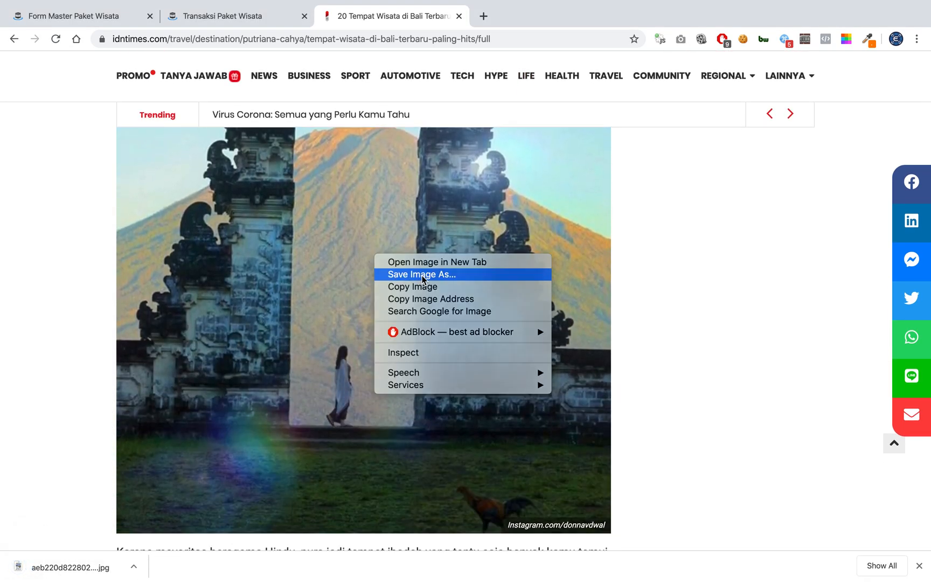
click(423, 271)
click(556, 127)
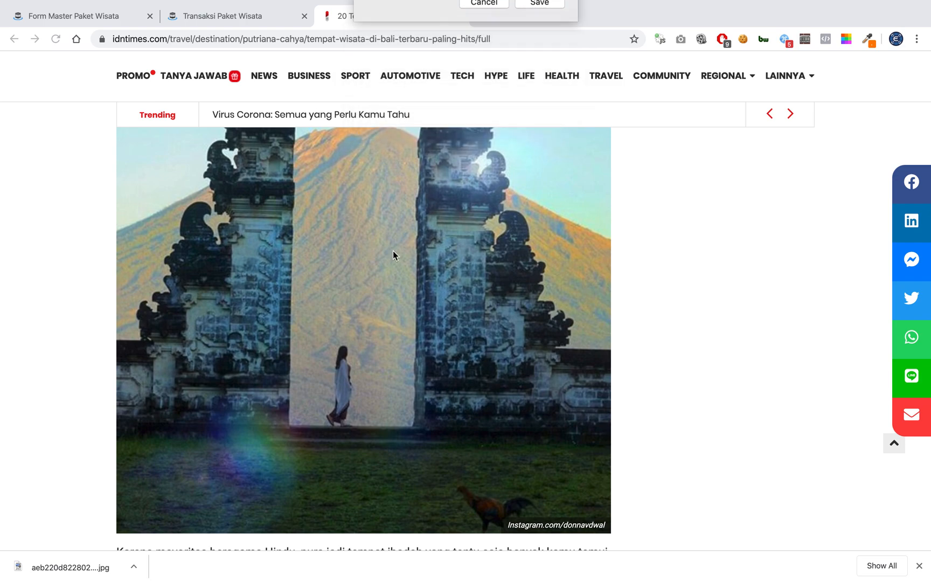
scroll(328, 332, up, 10)
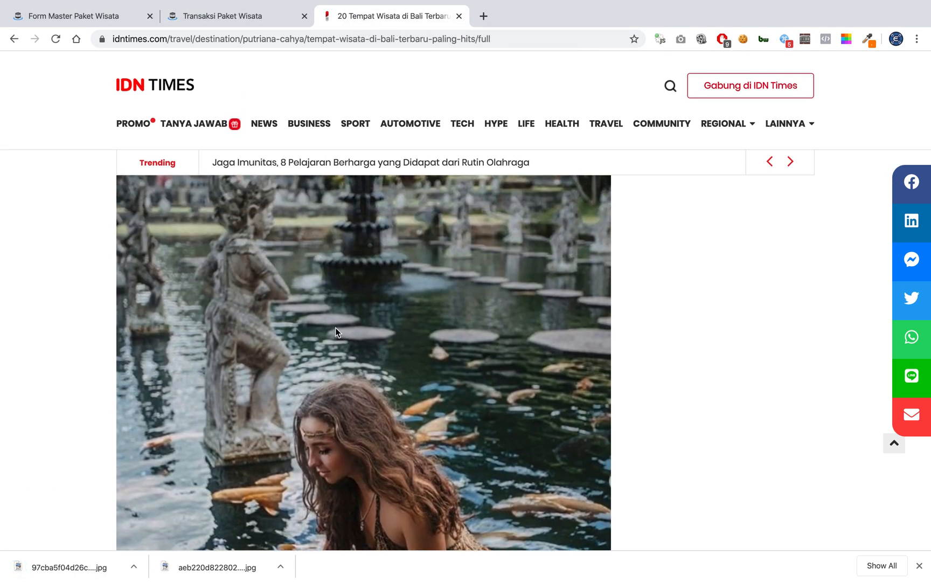
right_click(336, 327)
click(366, 348)
click(539, 124)
- Copy the article heading "Tirta Gangga" and open the Upload Gambar form for a new image in the package's gallery
scroll(438, 306, down, 10)
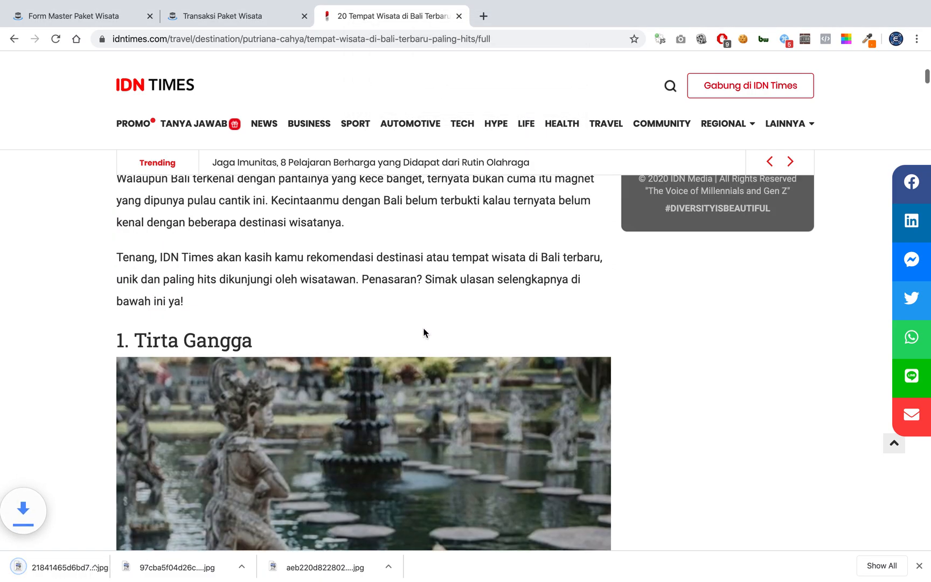
drag(134, 393, 254, 399)
key(super+c)
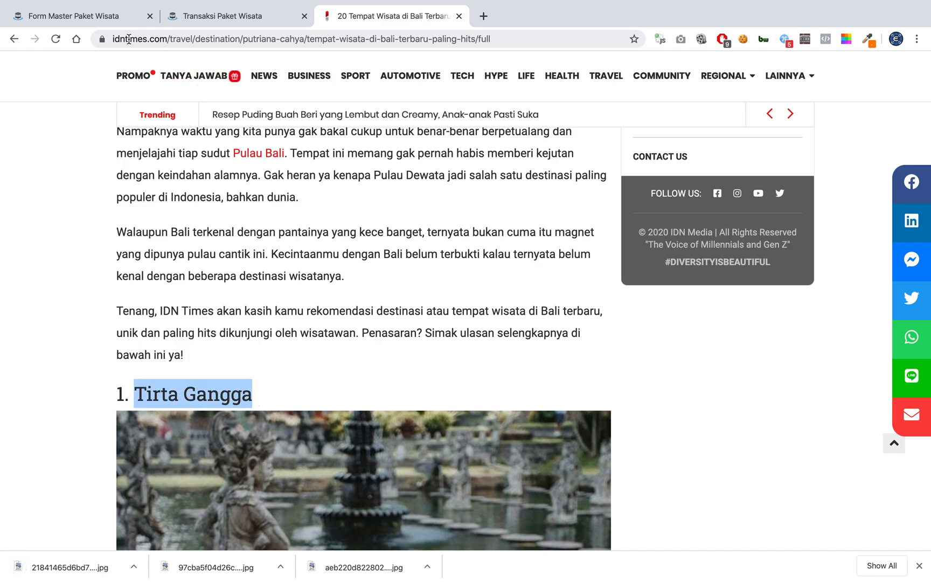
click(38, 17)
click(133, 186)
click(376, 135)
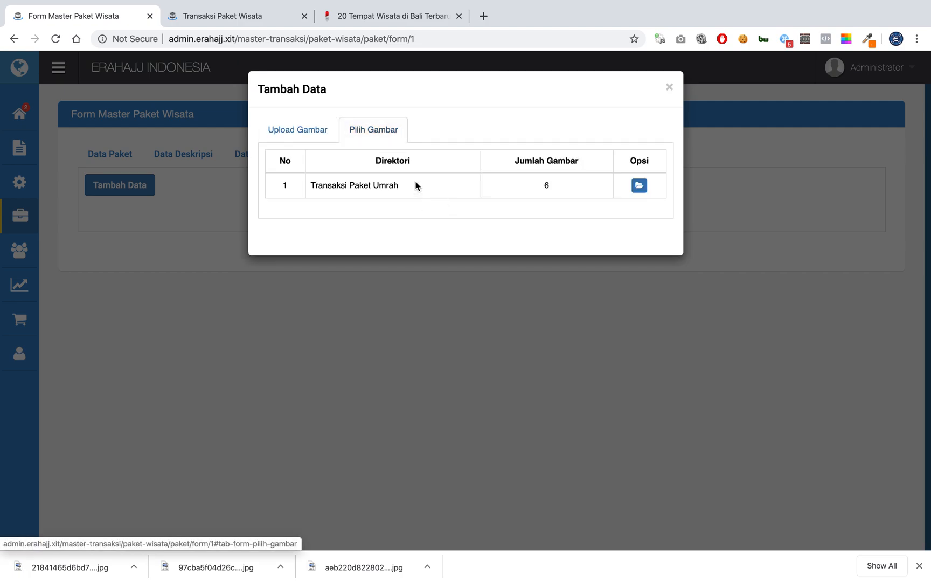
click(306, 135)
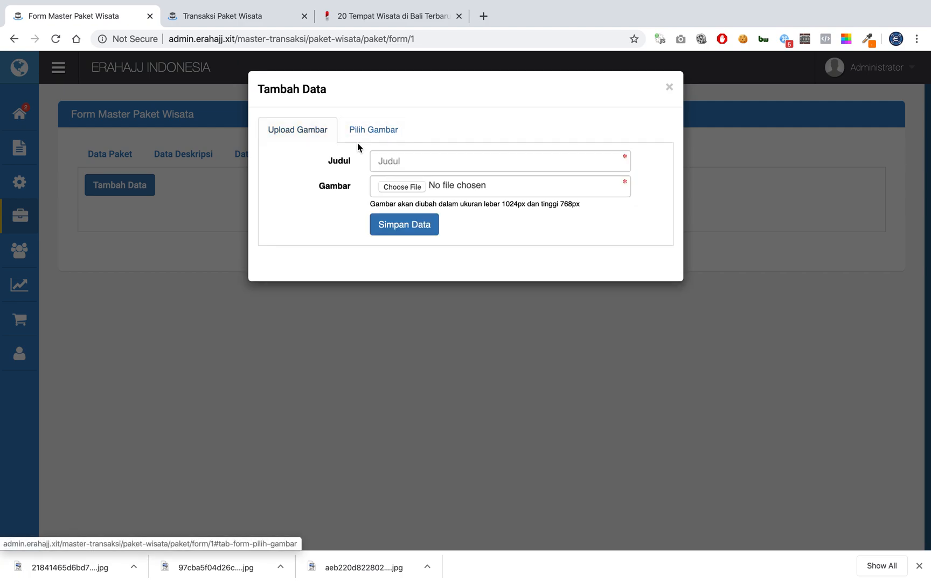
- Add a gallery image titled "Tirta Gangga" using 21841465d6bd72fa8447338ccf21d7bc.jpg from the Desktop and save it
click(400, 157)
key(super+v)
click(432, 186)
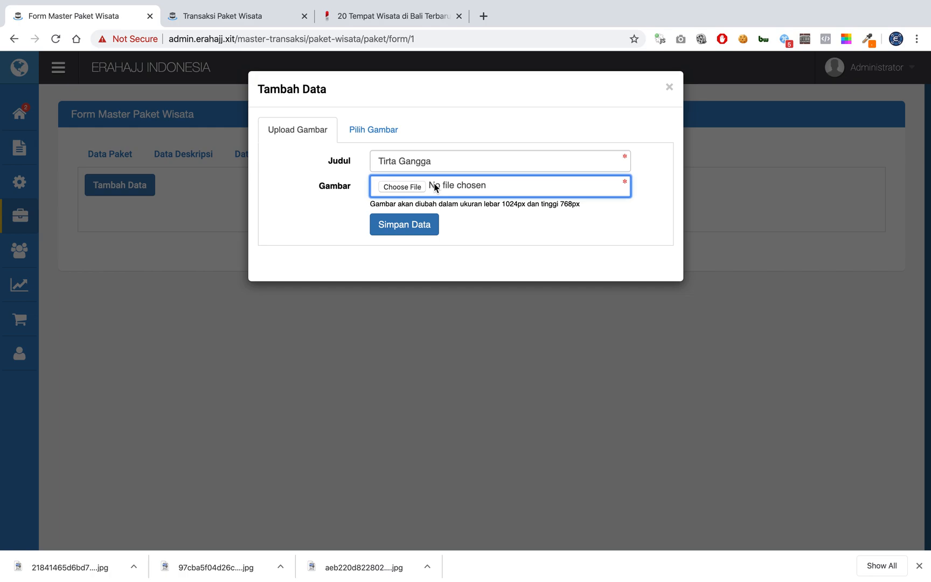
click(249, 68)
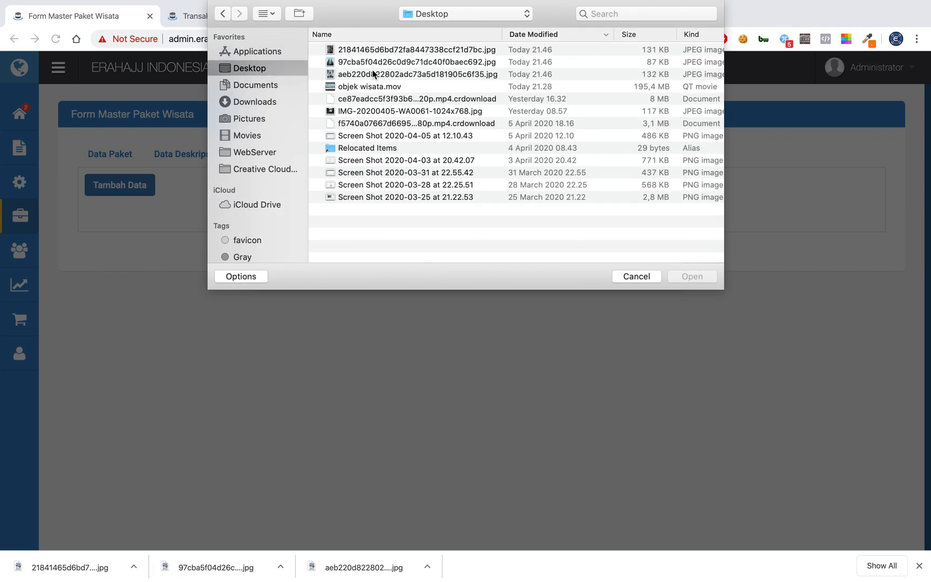
double_click(369, 50)
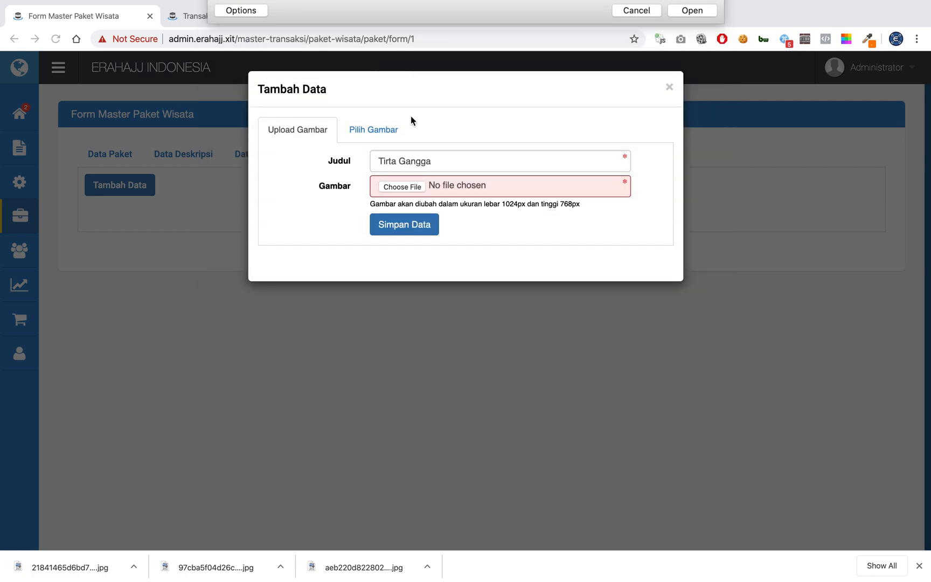
click(415, 224)
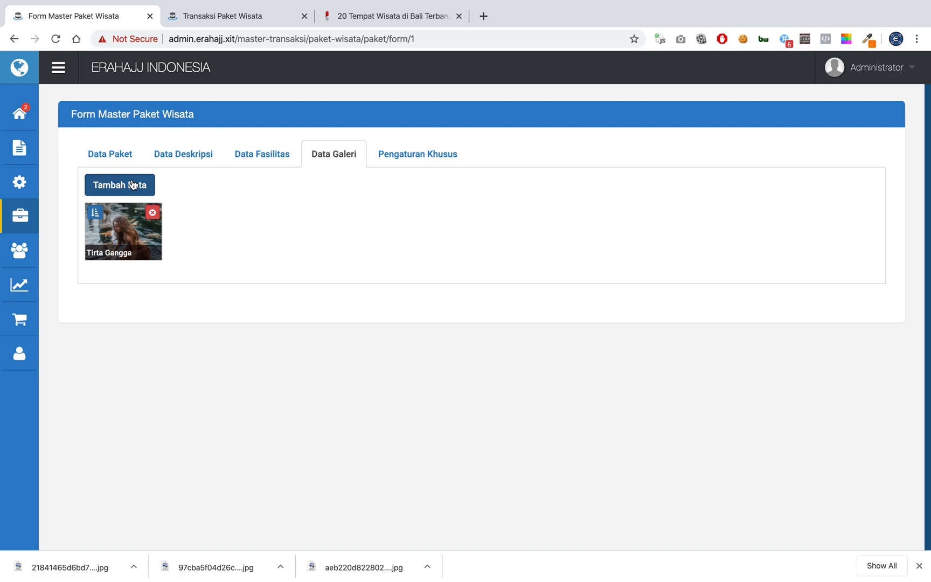
- Copy the article heading "Candi Lempuyangan" and start another image entry in the package's gallery
click(354, 9)
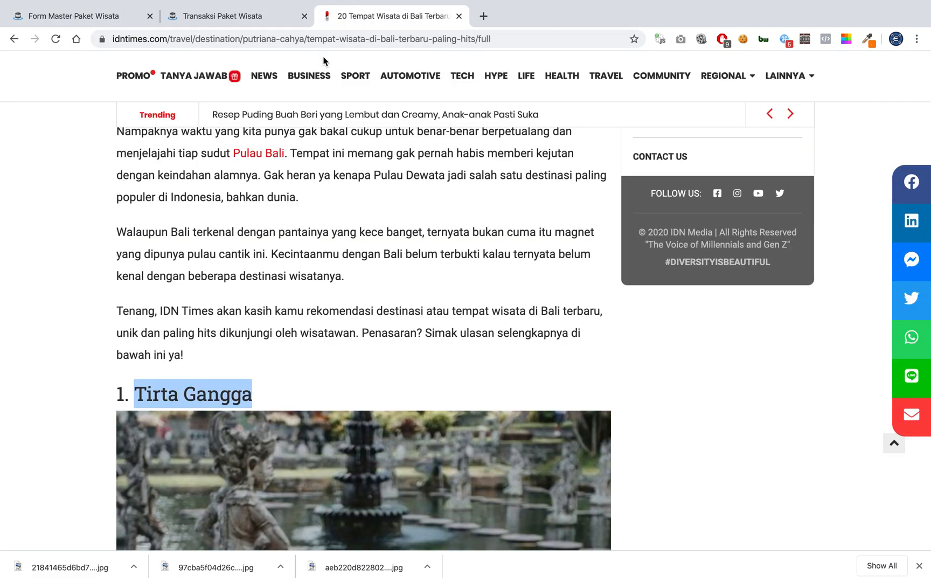
scroll(169, 381, down, 15)
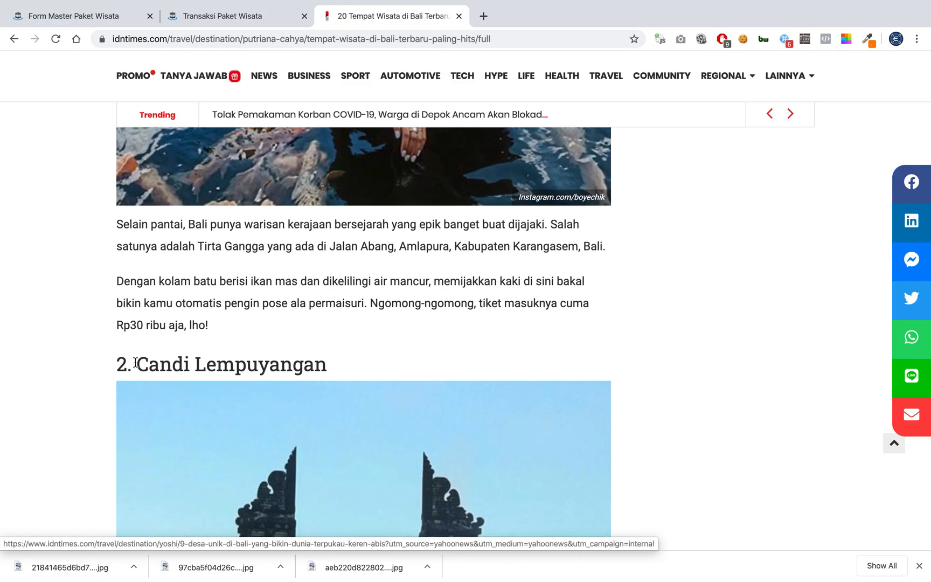
drag(139, 364, 343, 366)
key(super+c)
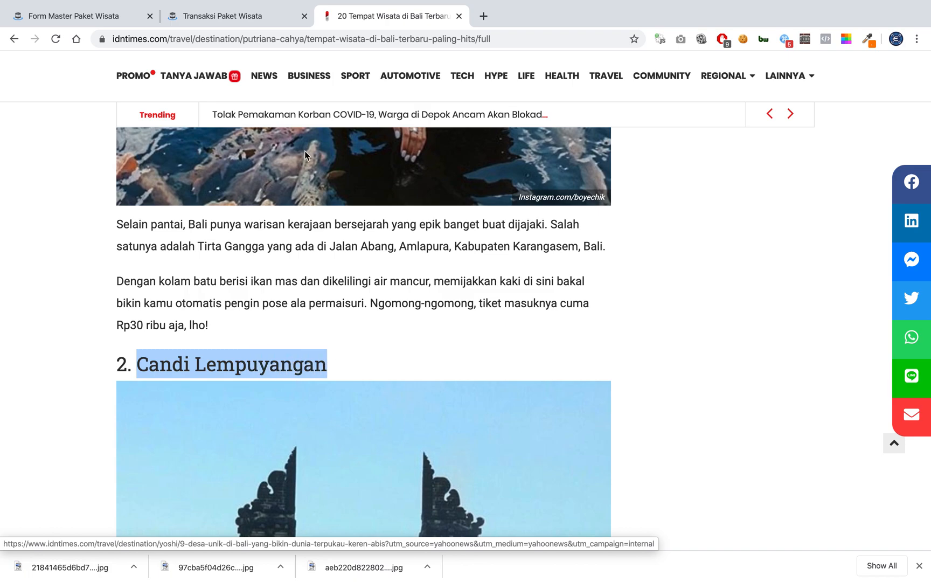
click(140, 12)
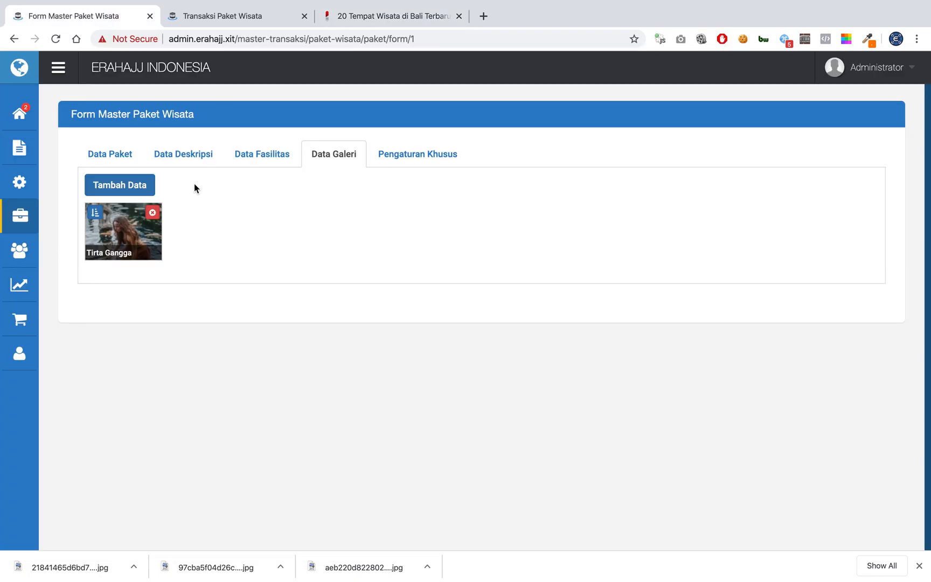
click(135, 186)
- Save a gallery image titled "Candi Lempuyangan" using 97cba5f04d26c0d9c71dc40f0baec692.jpg and close the upload form
click(401, 162)
key(super+v)
click(416, 190)
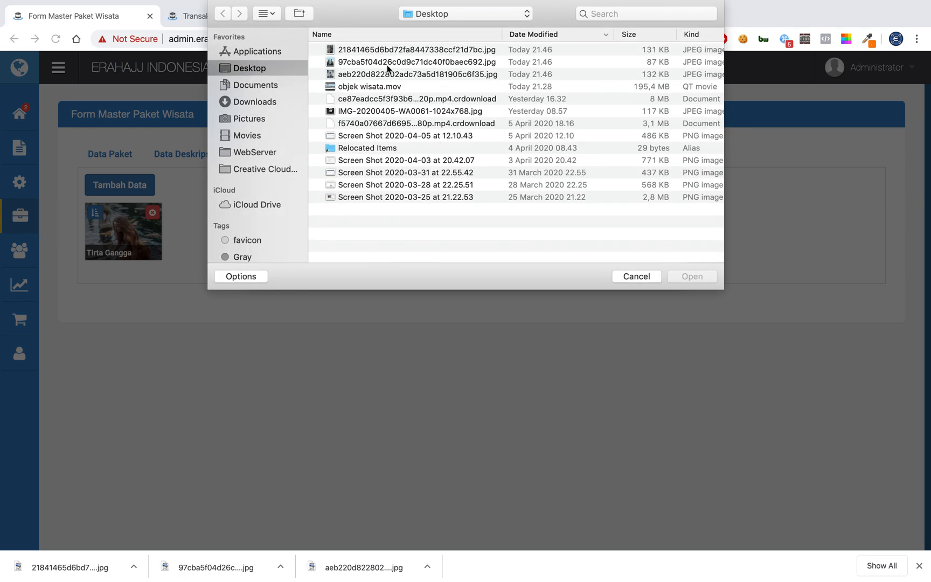
double_click(387, 62)
click(393, 233)
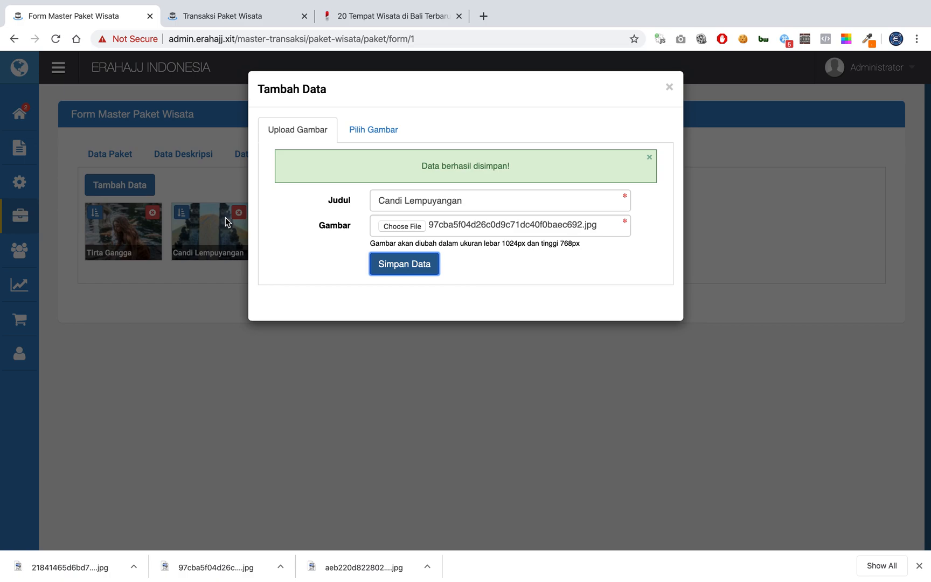
click(226, 218)
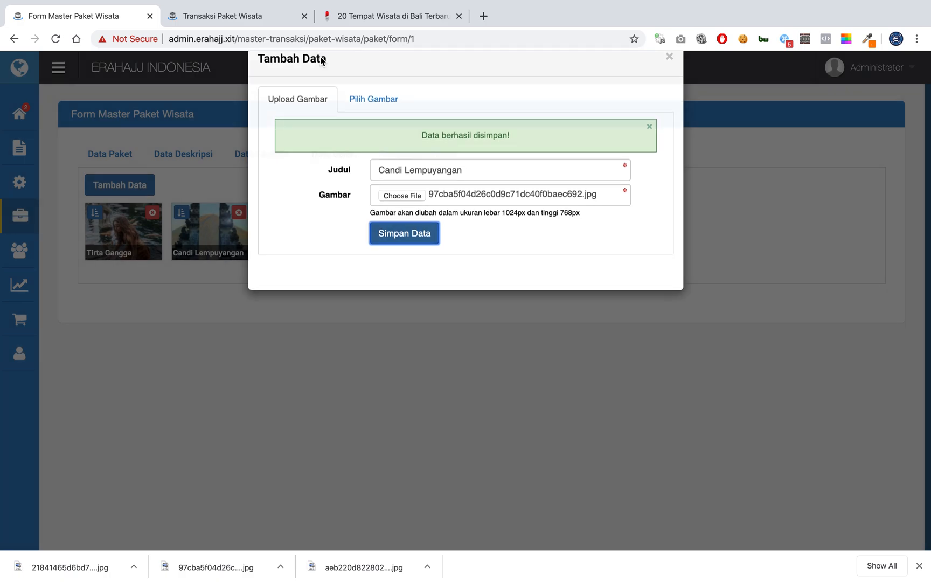
- Copy the article heading "Pantai Jasri" and start a third image entry in the package's gallery
click(345, 17)
scroll(344, 304, down, 10)
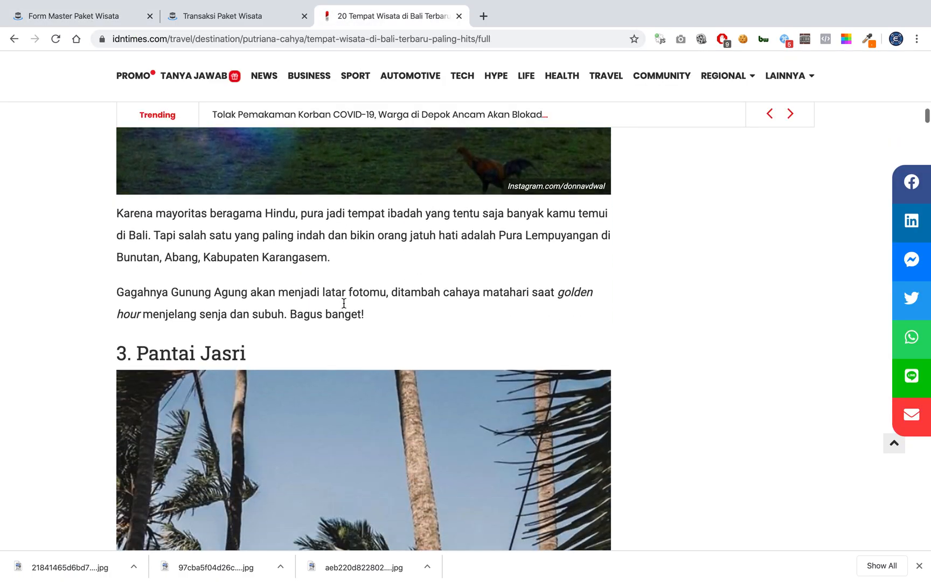
drag(138, 222, 258, 221)
key(ctrl+c)
scroll(256, 226, down, 5)
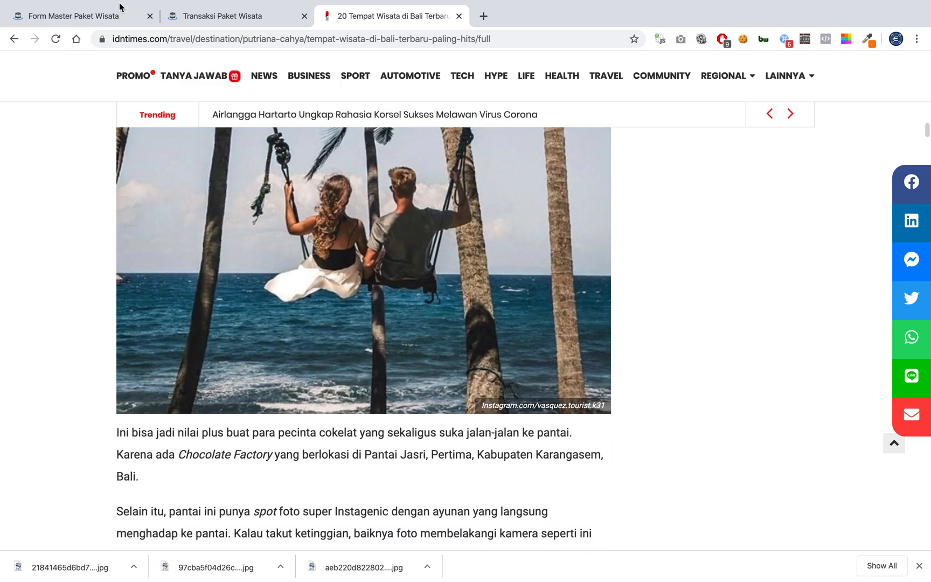
click(111, 19)
click(120, 185)
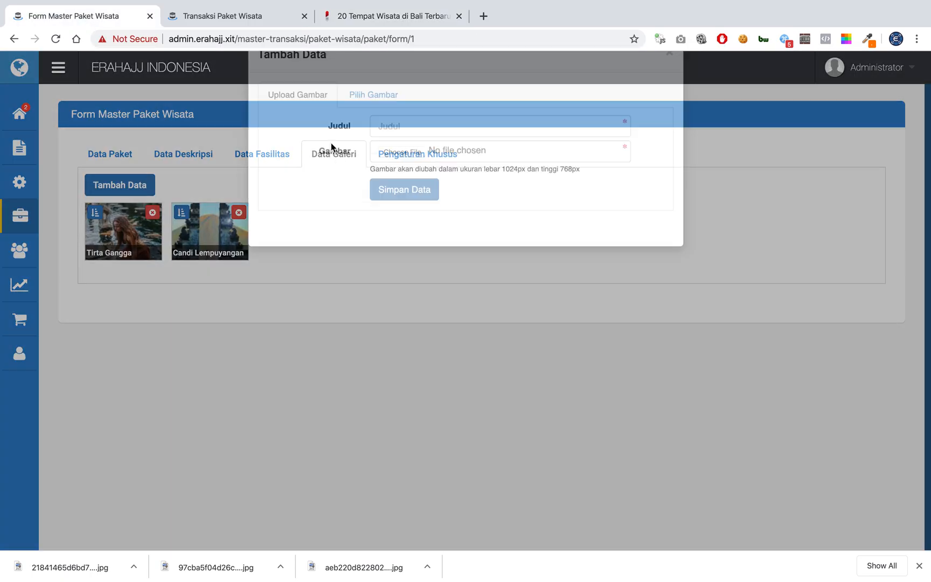
- Title the new gallery image "Pantai Jasri" and attach aeb220d822802adc73a5d181905c6f35.jpg from the Desktop
click(410, 157)
key(ctrl+v)
click(433, 184)
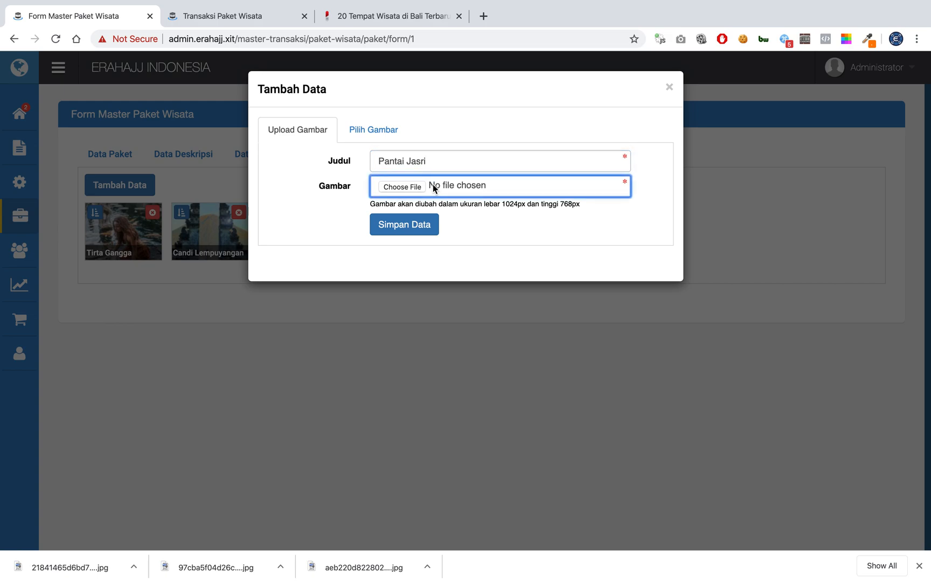
double_click(375, 75)
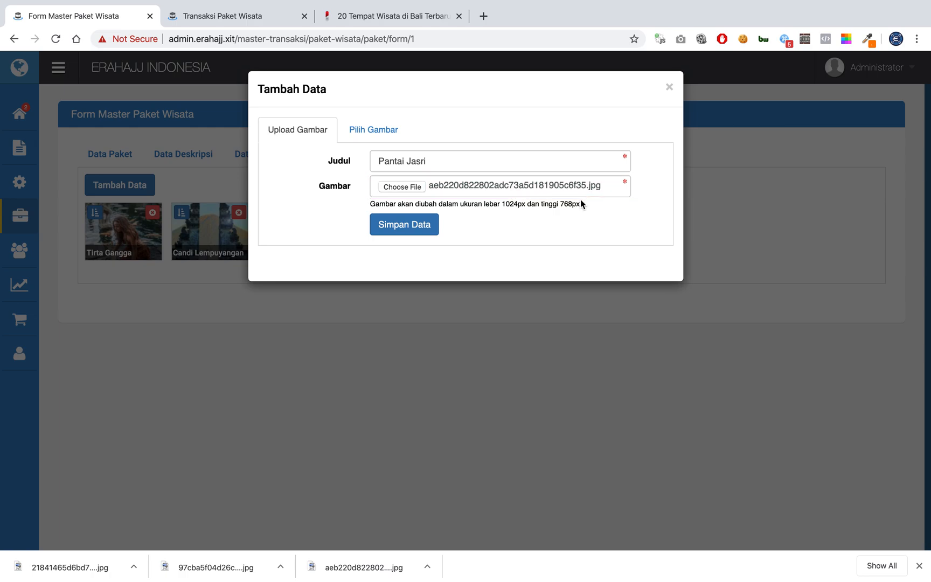
- Examine the full height and proportions of the Pantai Jasri photo in the IDN Times article
click(359, 16)
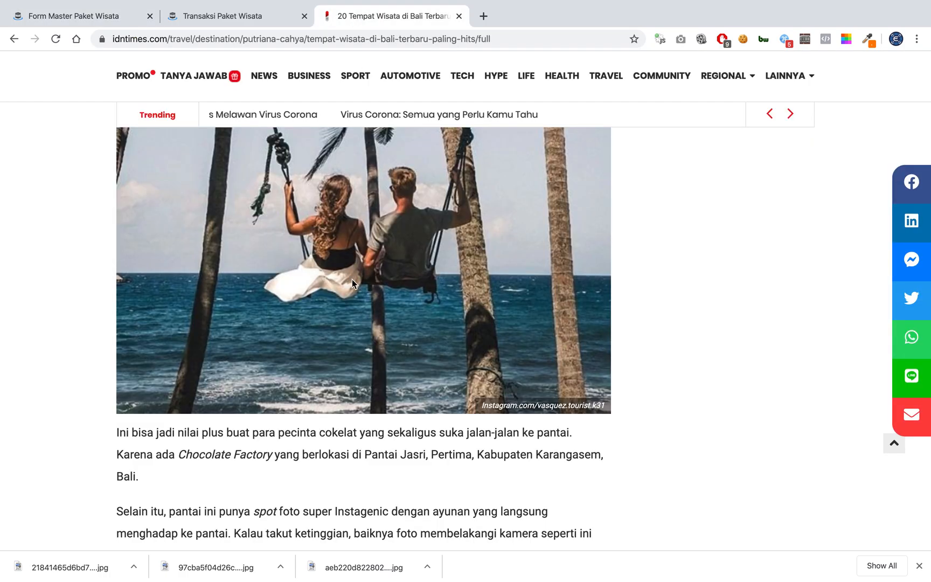
scroll(352, 279, up, 5)
scroll(352, 280, down, 5)
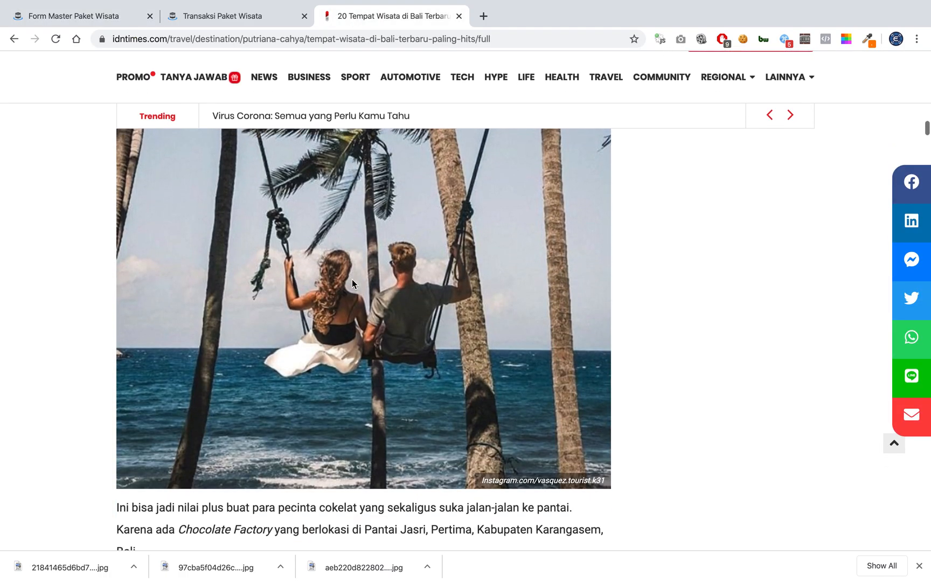
scroll(351, 279, up, 1)
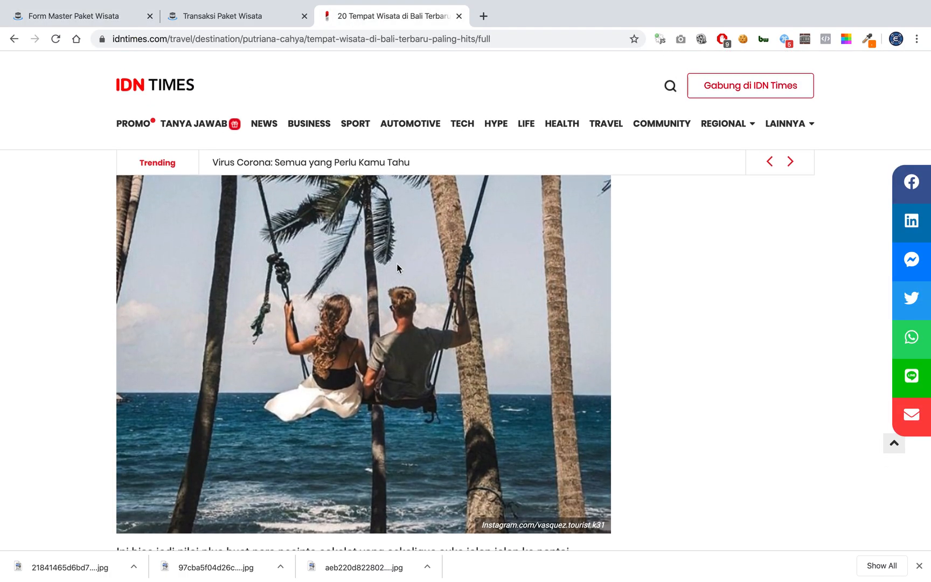
scroll(397, 264, up, 4)
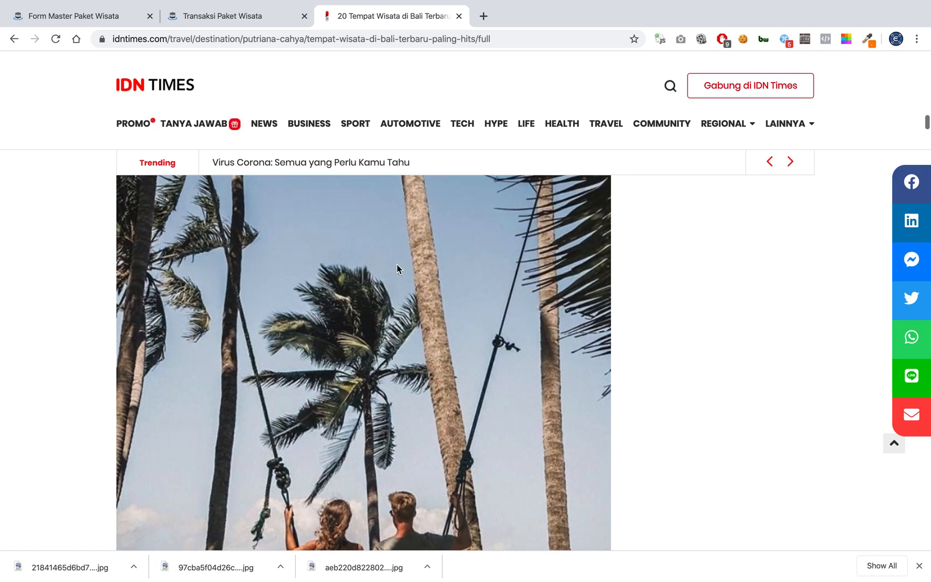
scroll(397, 264, down, 4)
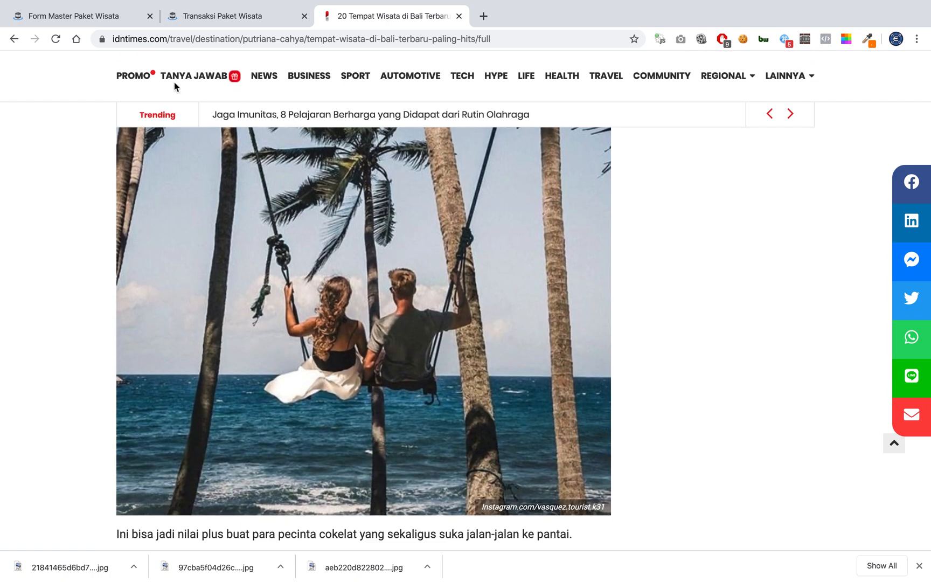
- Save the "Pantai Jasri" image to the package's gallery and close the upload form
click(106, 22)
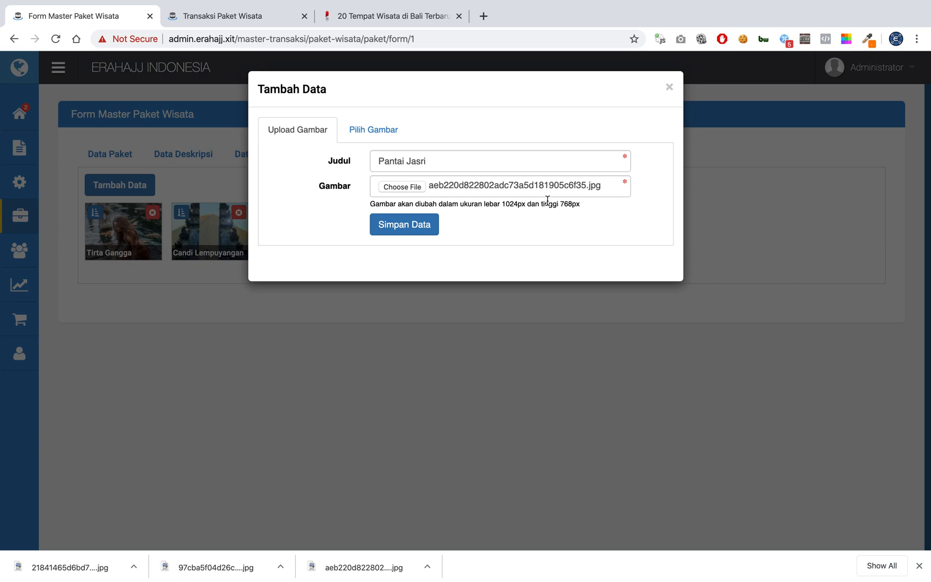
click(436, 226)
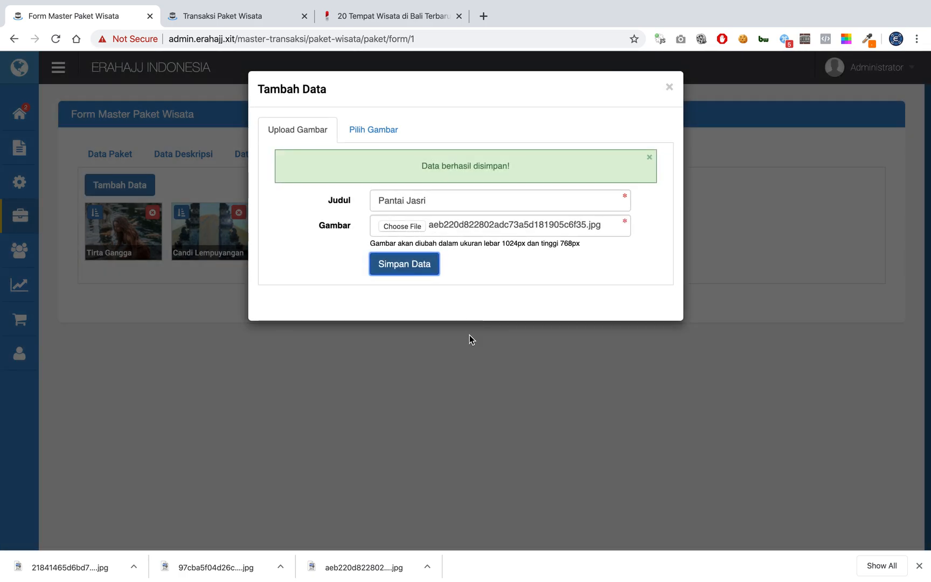
click(469, 335)
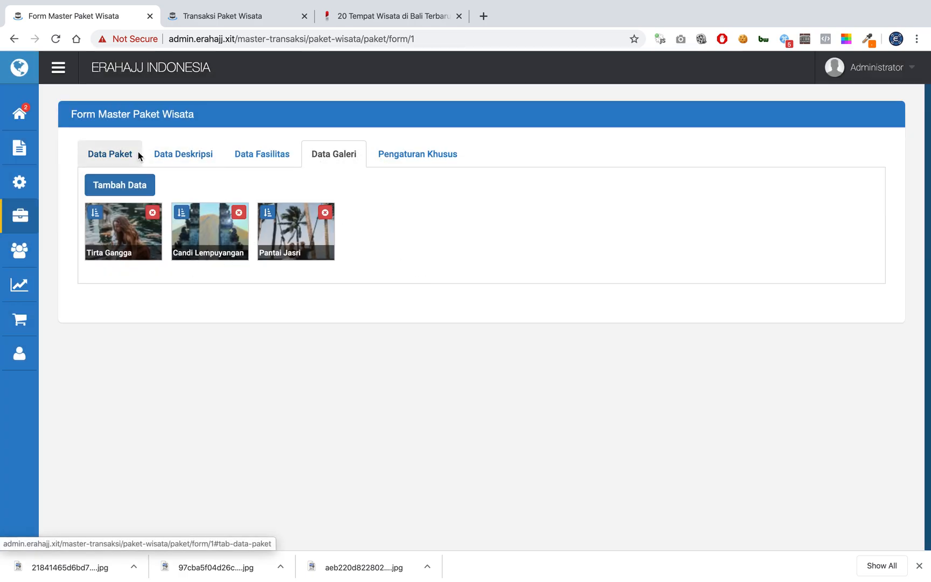
- Save the Visit Bali 3D2N package from its main package data and confirm the entries are correct
click(138, 156)
click(324, 438)
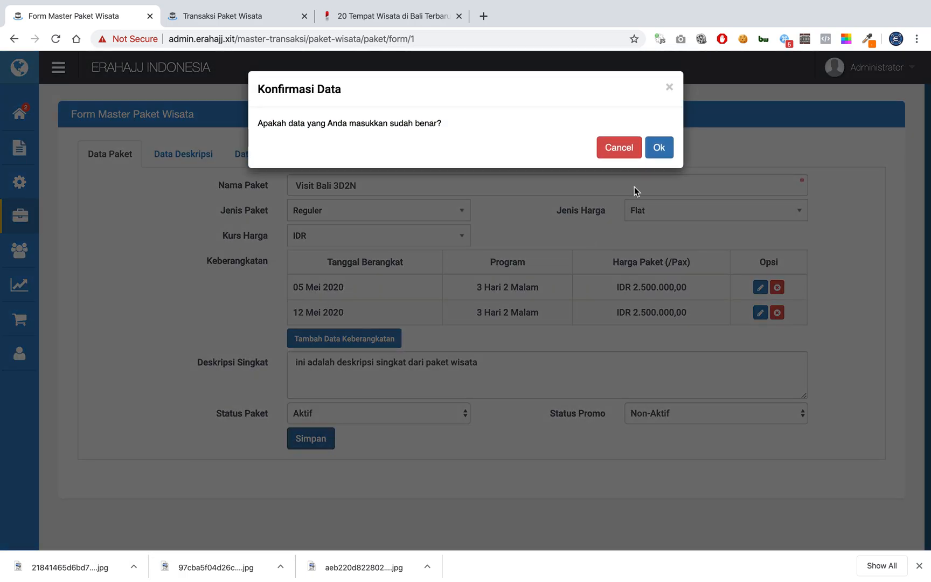
click(659, 147)
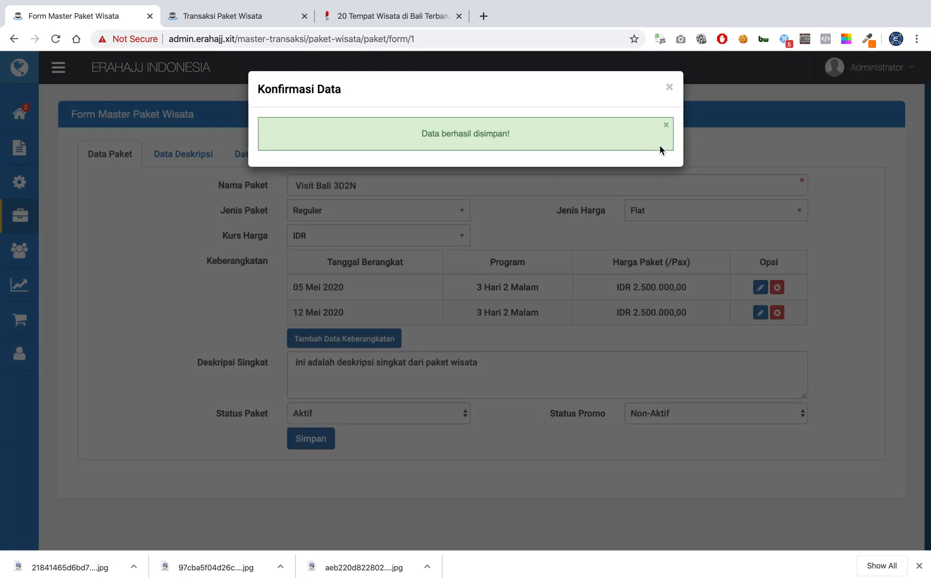
- Reload the public tour listing, open the Visit Bali 3D2N detail page and view its Candi Lempuyangan and Pantai Jasri gallery images
click(219, 18)
click(56, 39)
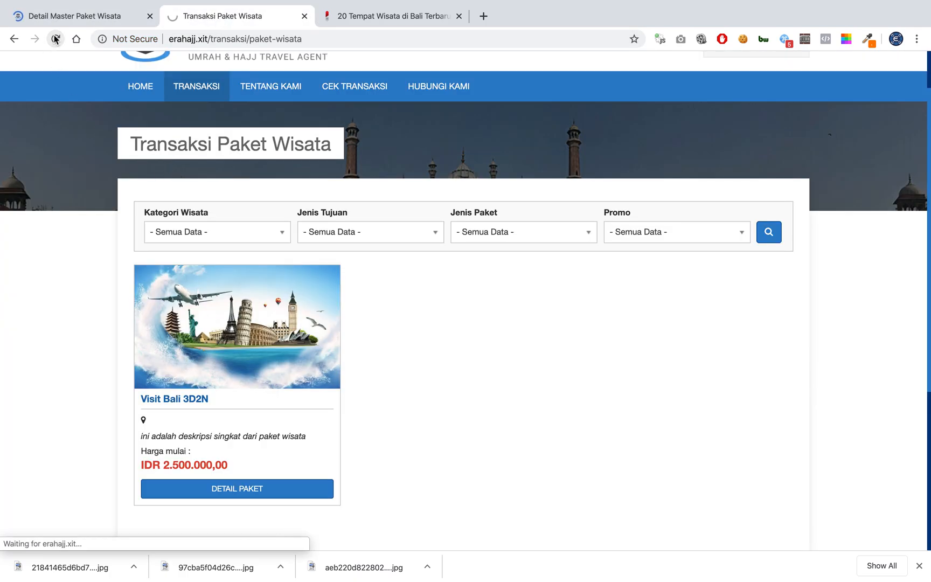
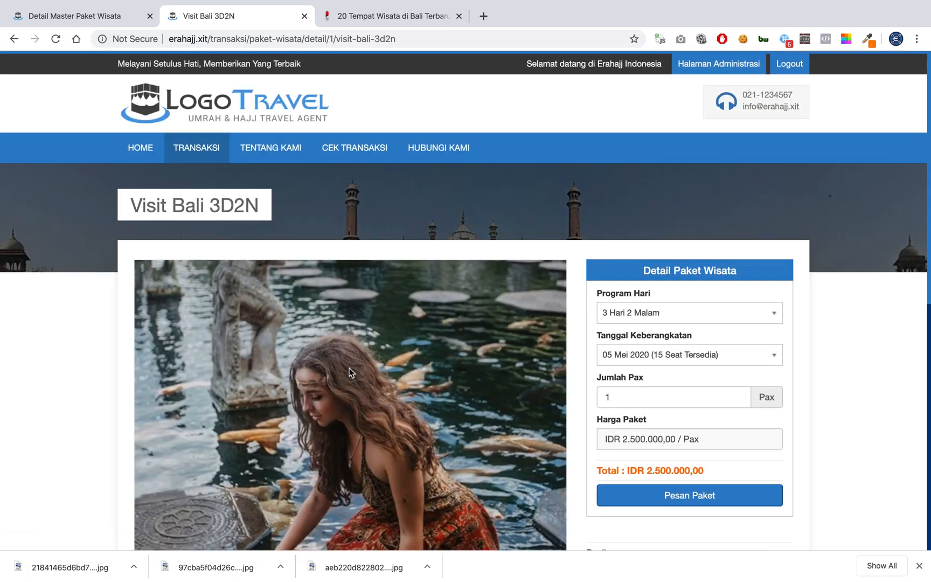
scroll(349, 373, down, 4)
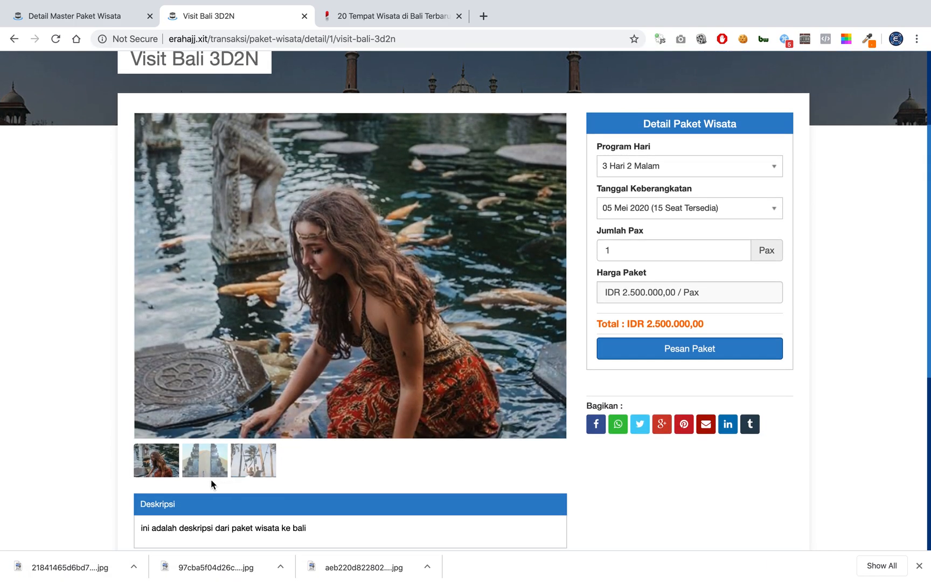
click(204, 469)
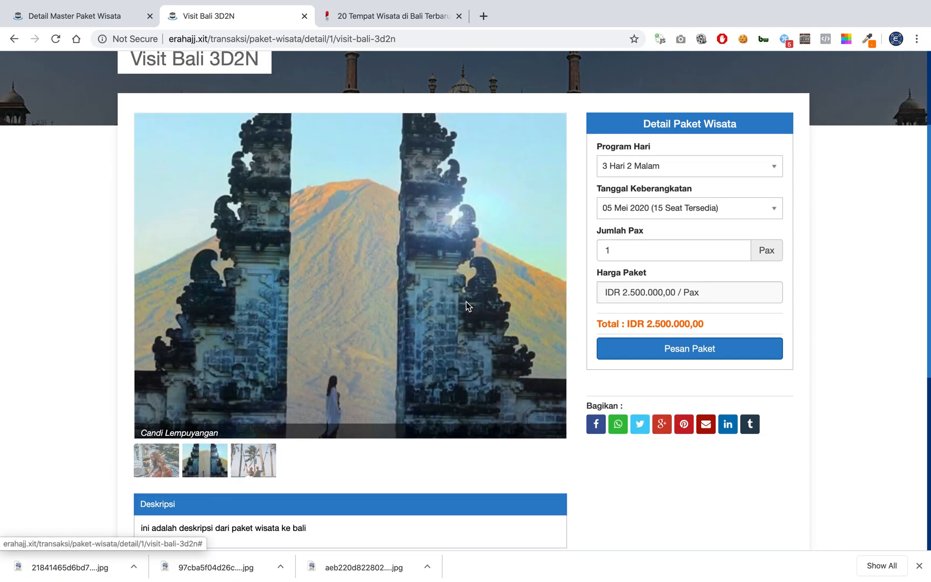
click(261, 462)
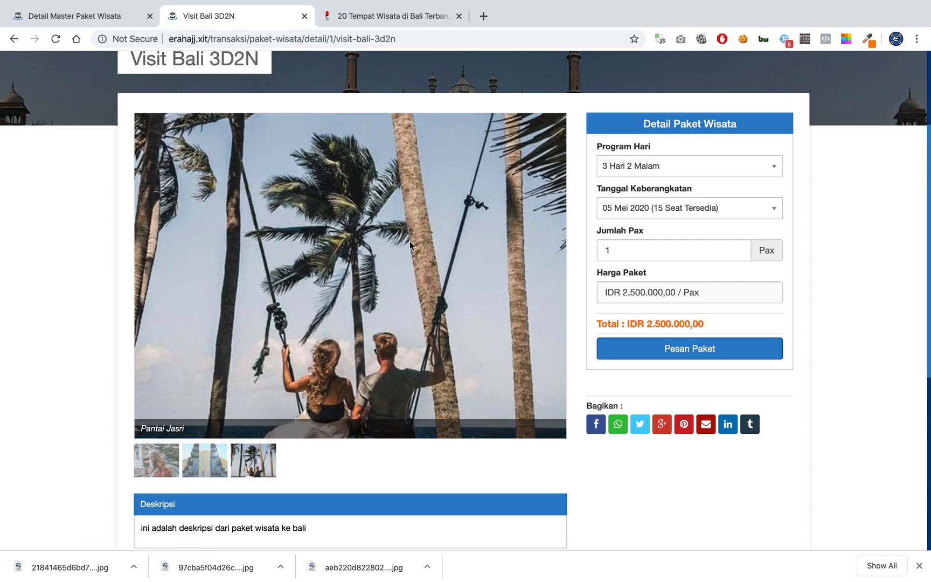
click(205, 462)
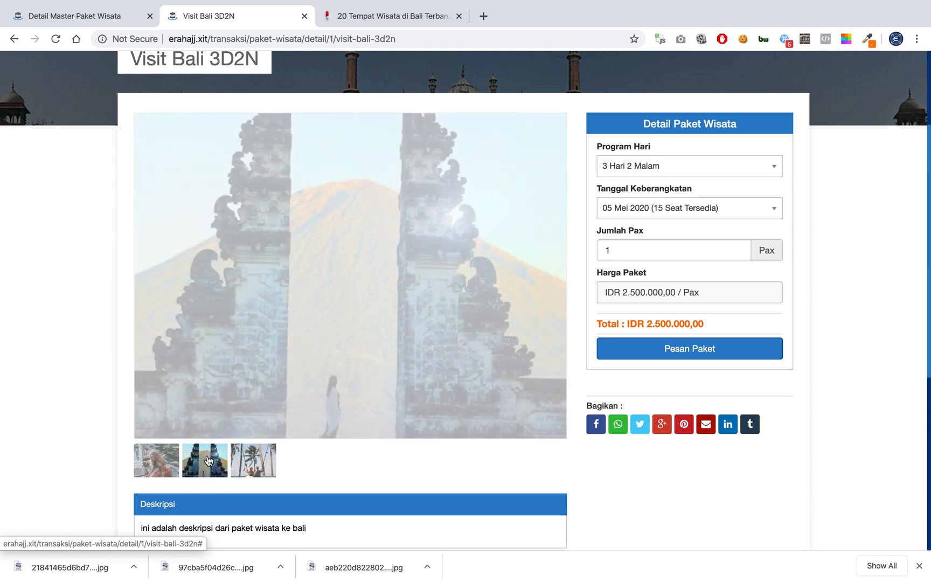
click(240, 463)
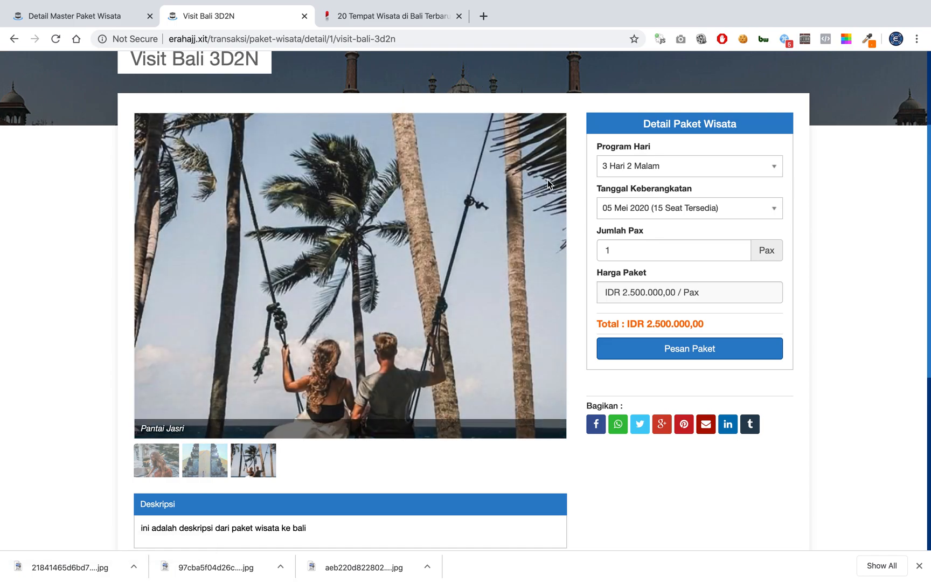
click(919, 566)
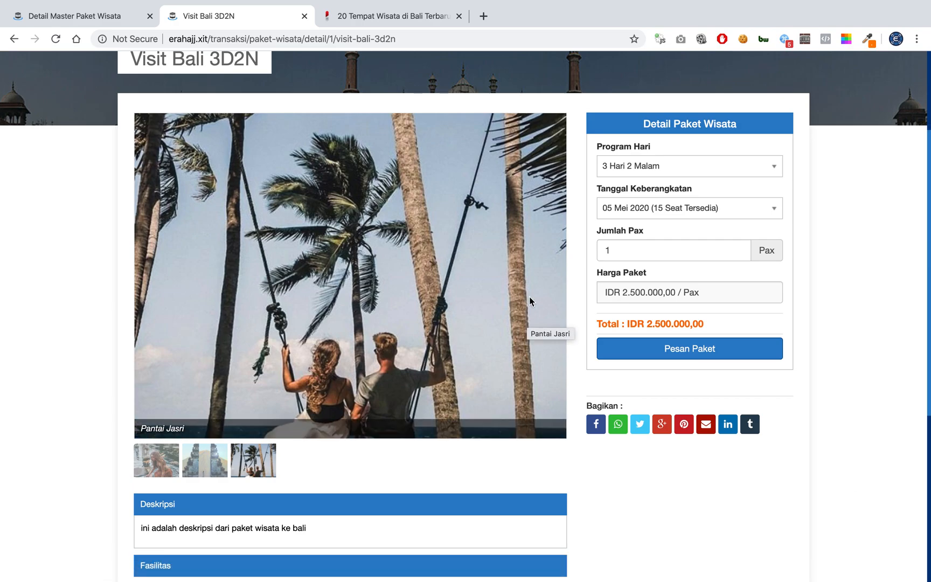
scroll(574, 139, down, 3)
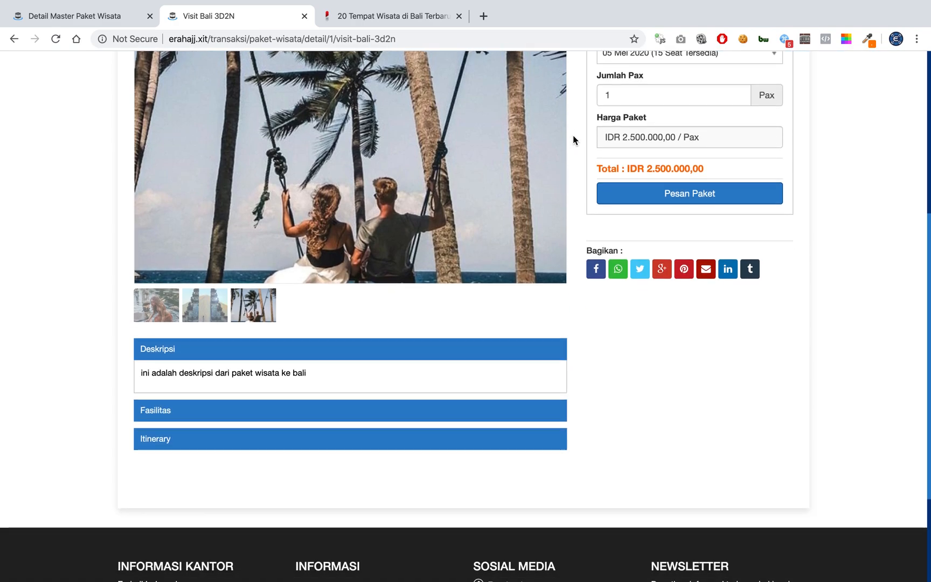
scroll(574, 139, up, 3)
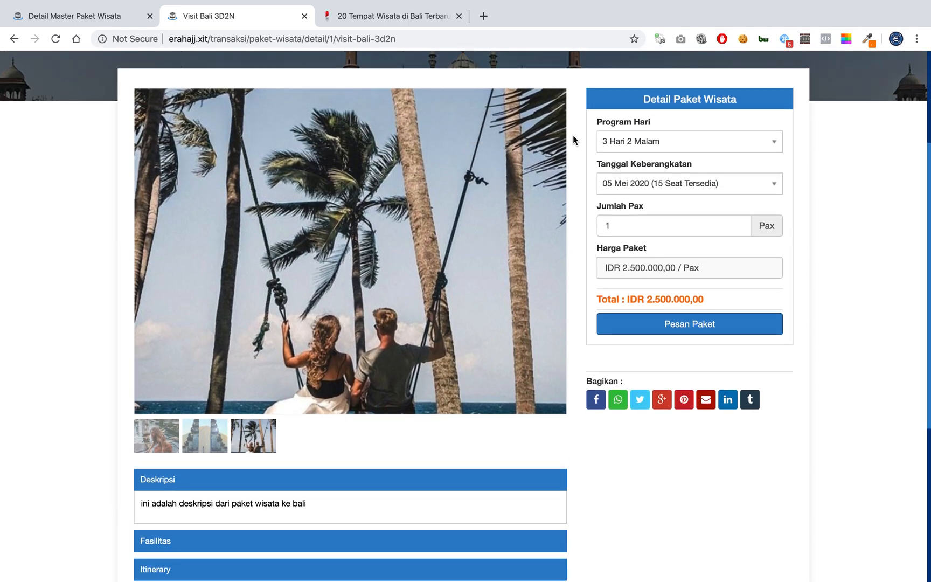
scroll(573, 139, up, 2)
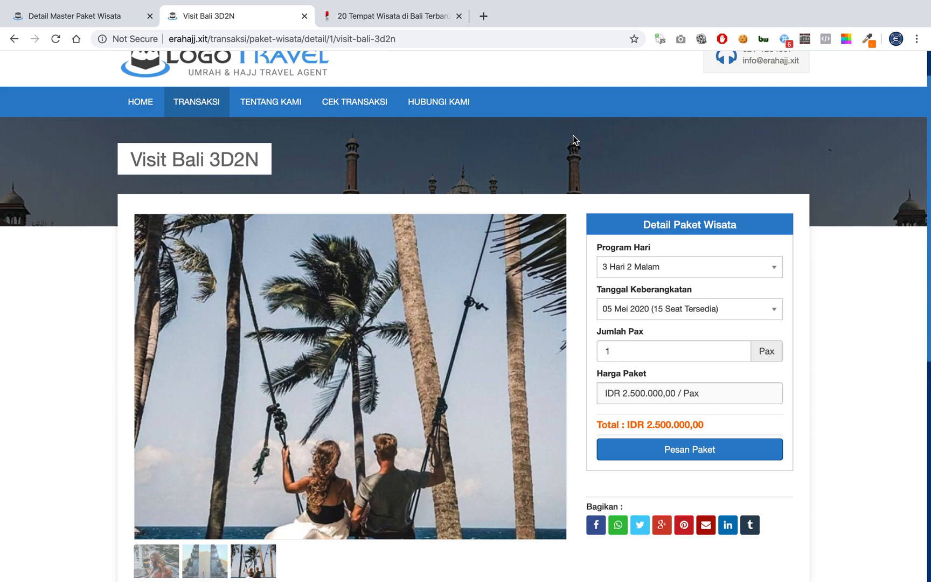
scroll(573, 139, up, 1)
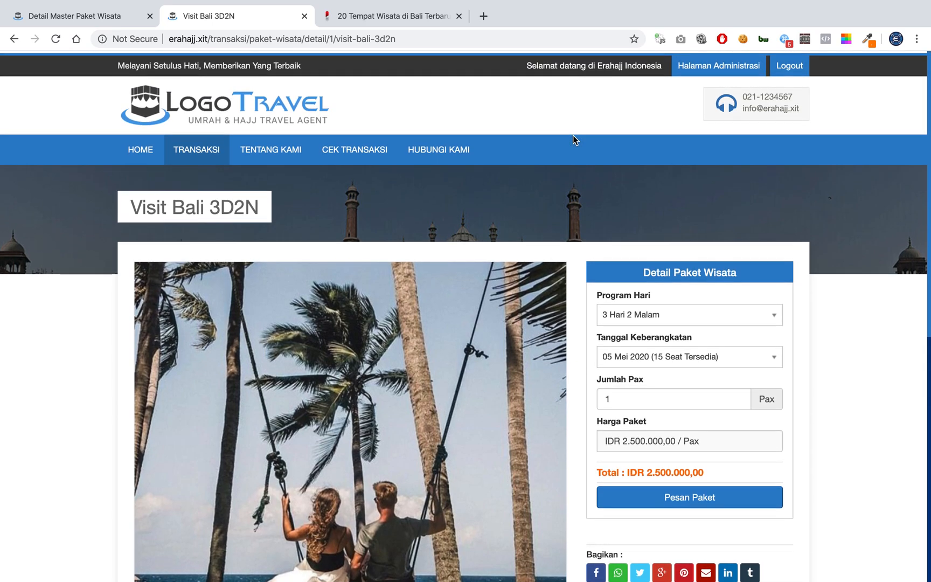
mouse_move(178, 160)
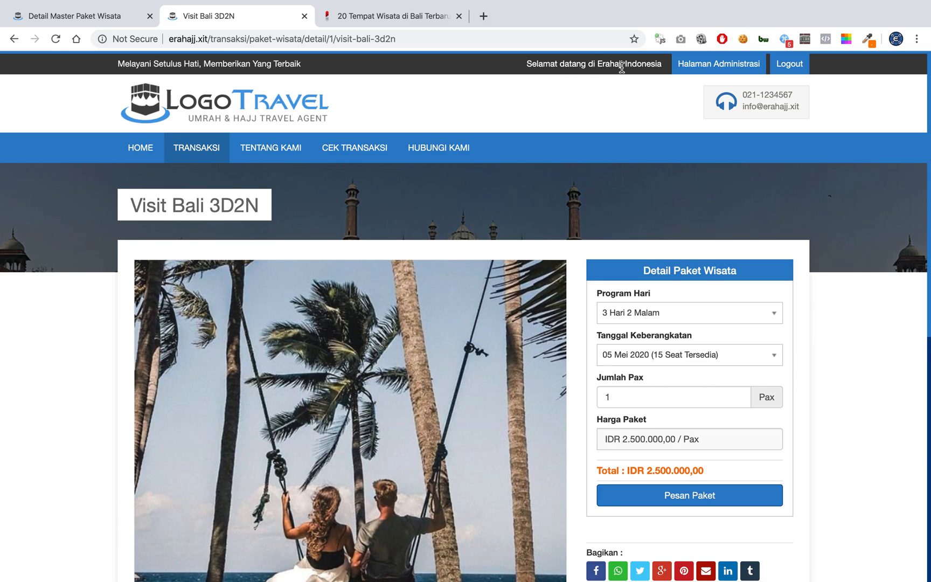
- Return to the administration site and show the master tour package list and its blank form for adding a package
click(688, 68)
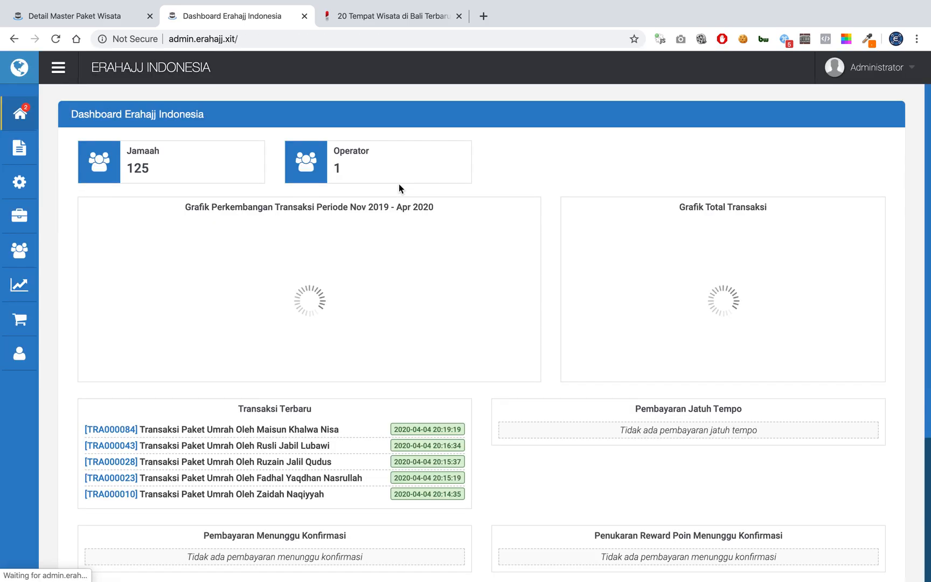
click(30, 220)
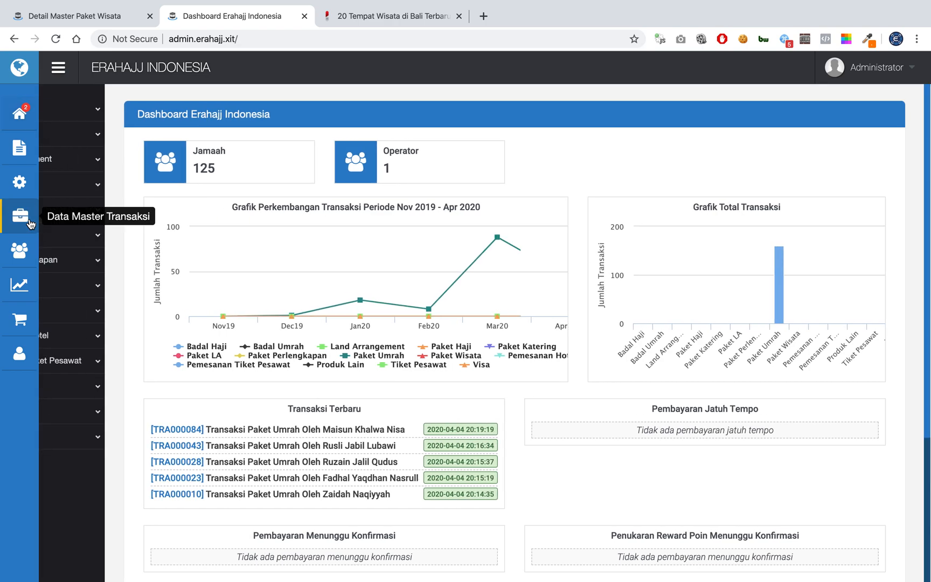
click(95, 312)
click(81, 461)
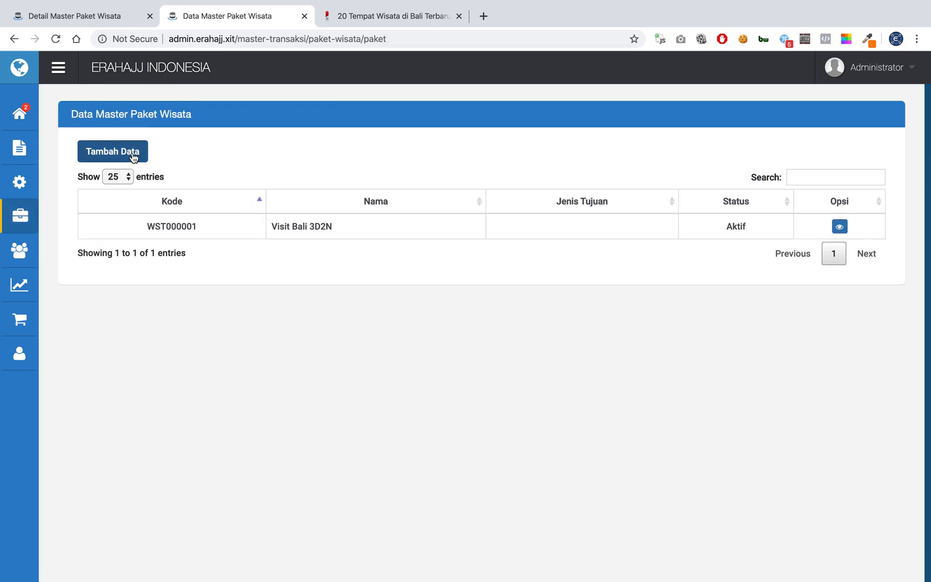
click(133, 155)
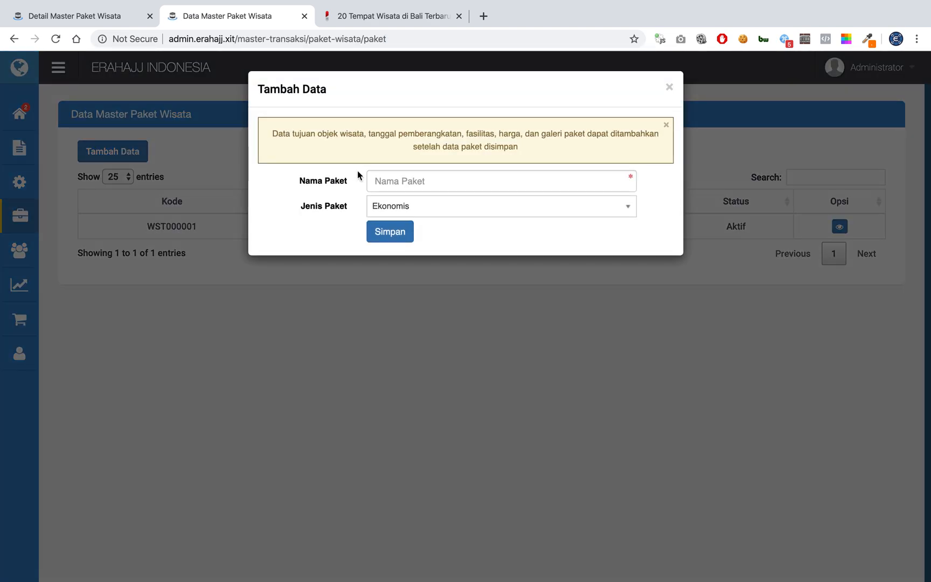
click(671, 88)
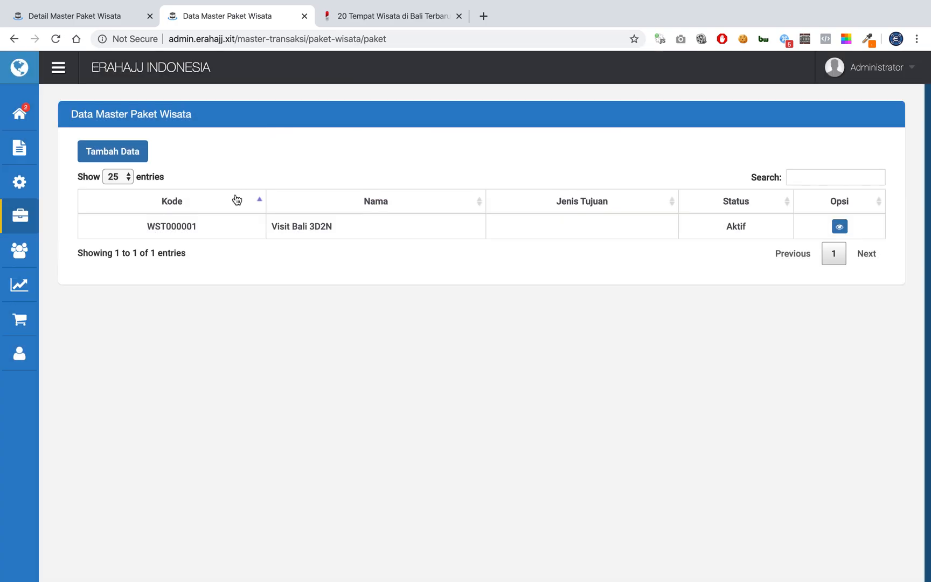
- View the scheduled tour departures and the departures based on request in the tour package transactions
click(18, 321)
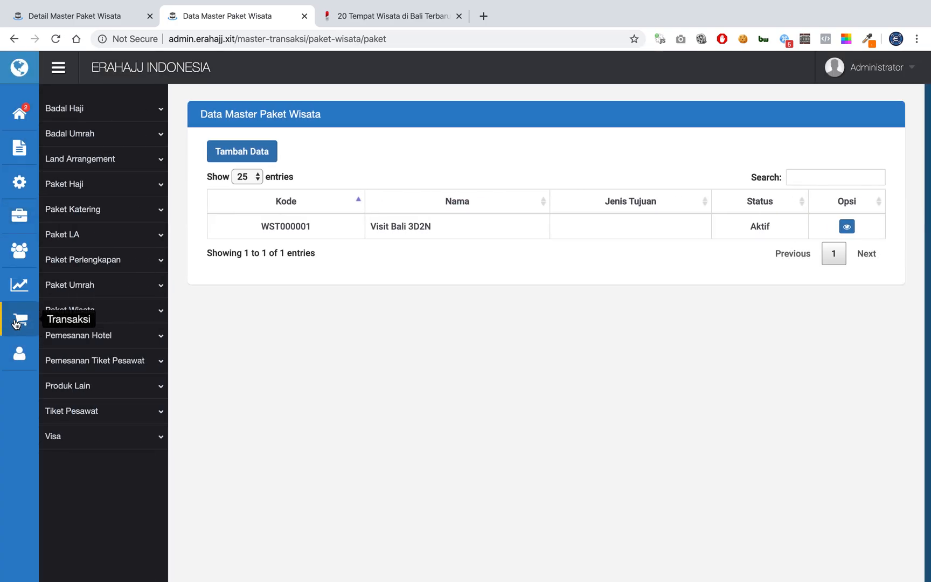
click(112, 310)
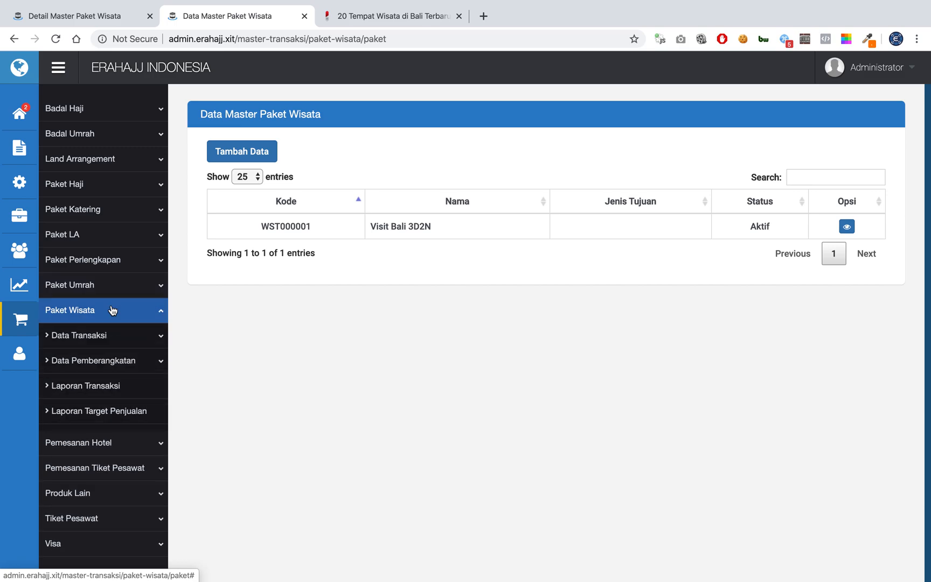
click(130, 360)
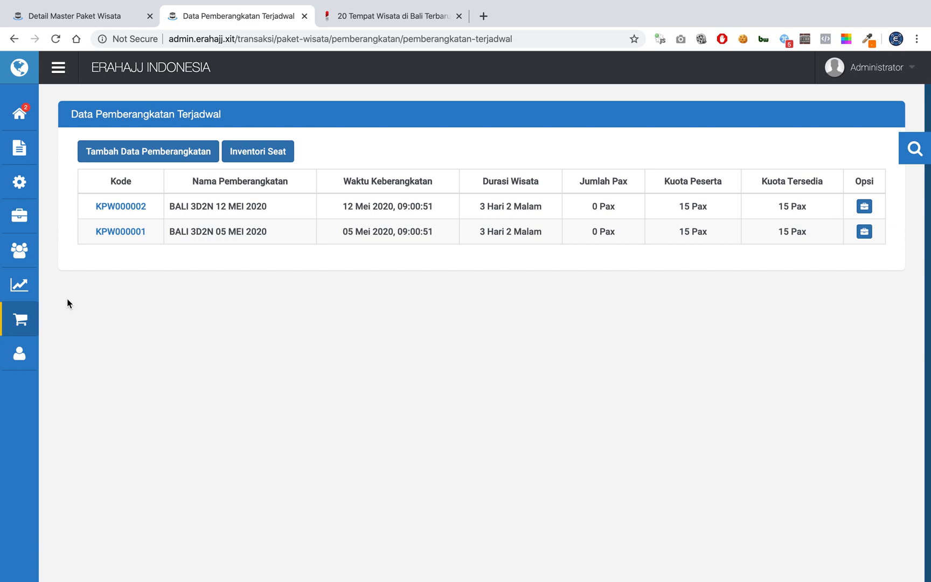
click(27, 319)
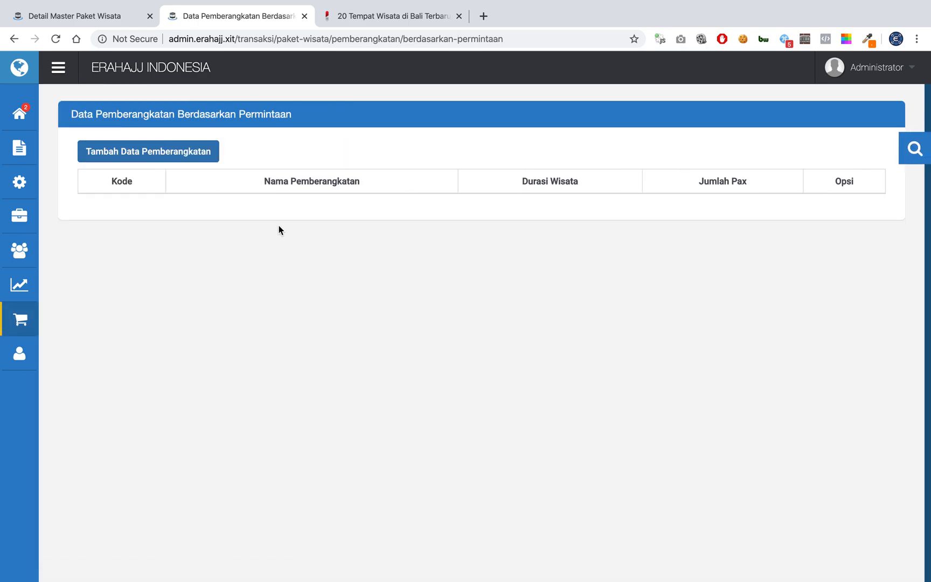
- Go from the package's admin detail page to the public front page and open the Visit Bali 3D2N tour detail
click(116, 21)
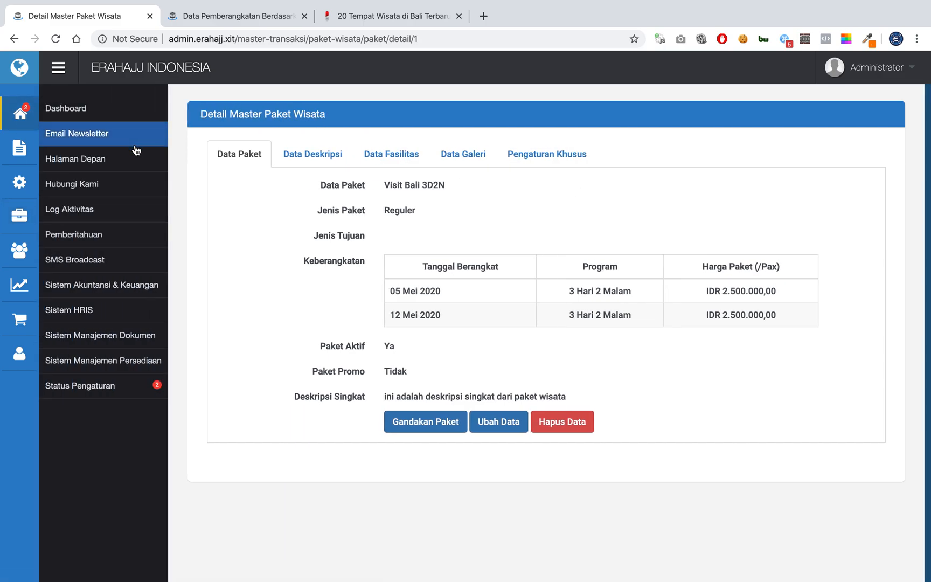
click(132, 160)
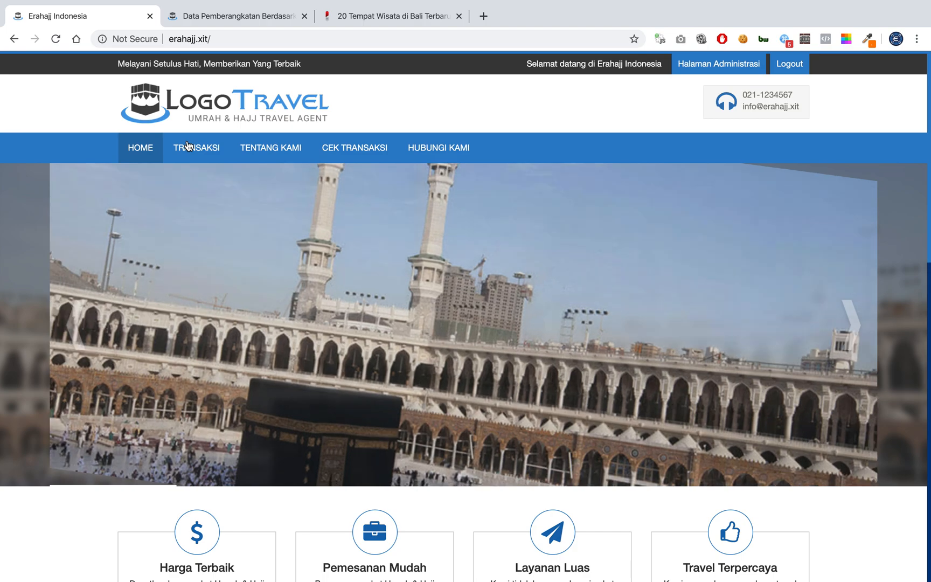
mouse_move(210, 172)
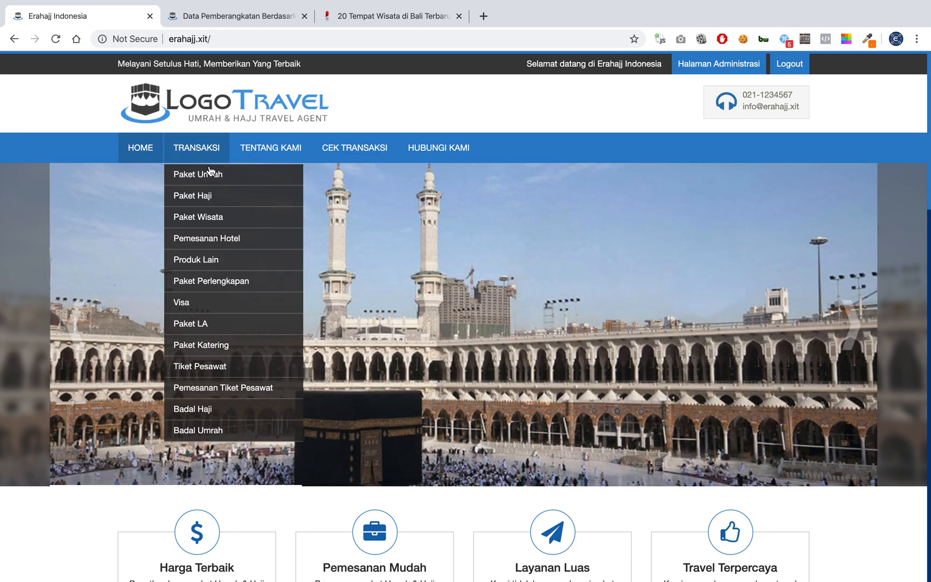
click(214, 217)
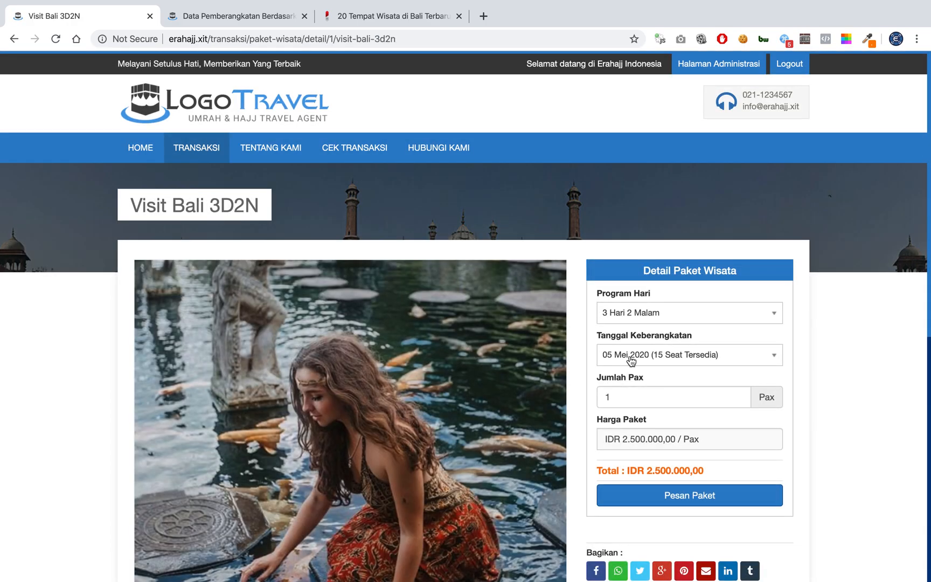
- Try both departure dates, 05 Mei 2020 and 12 Mei 2020, in the tour booking details, ending on 12 Mei 2020
click(634, 360)
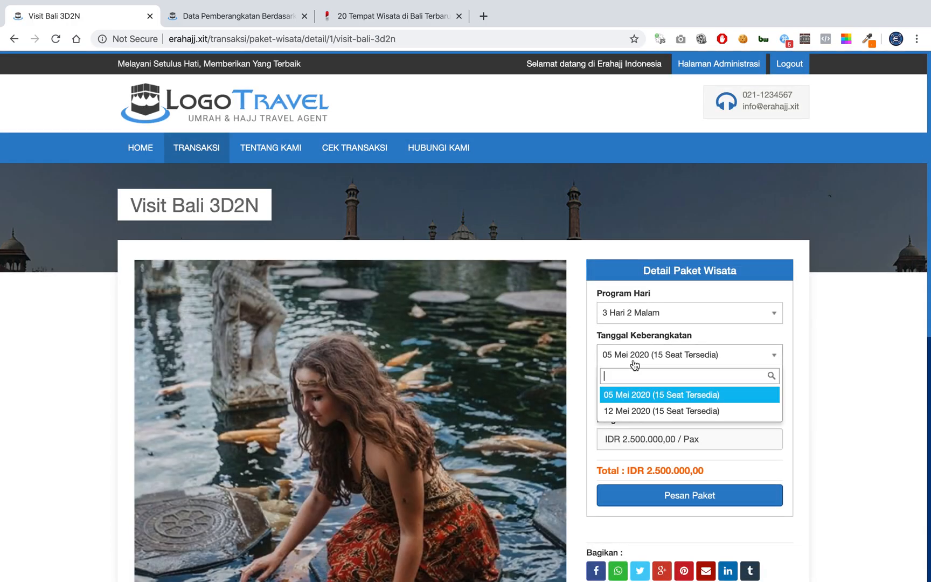
click(650, 412)
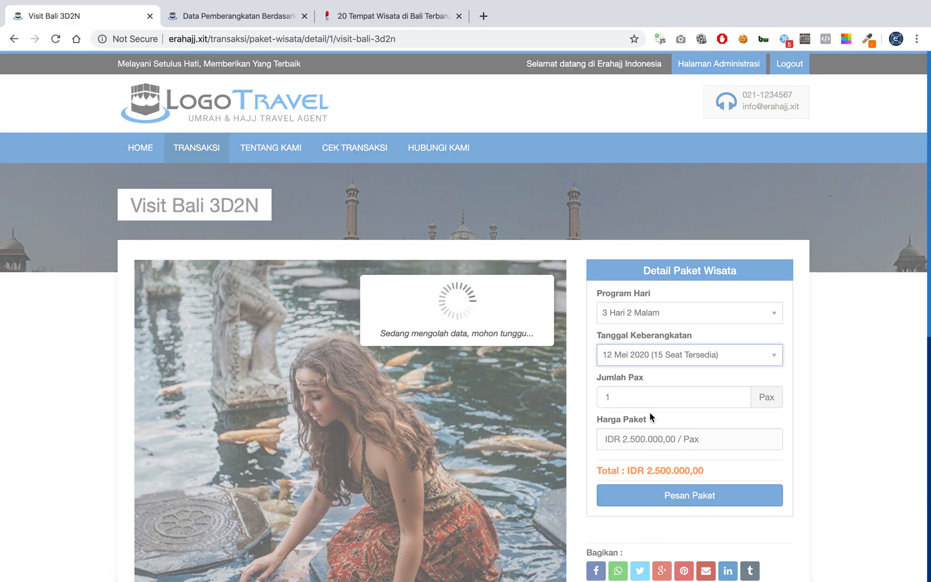
click(647, 361)
click(636, 395)
click(649, 357)
click(645, 411)
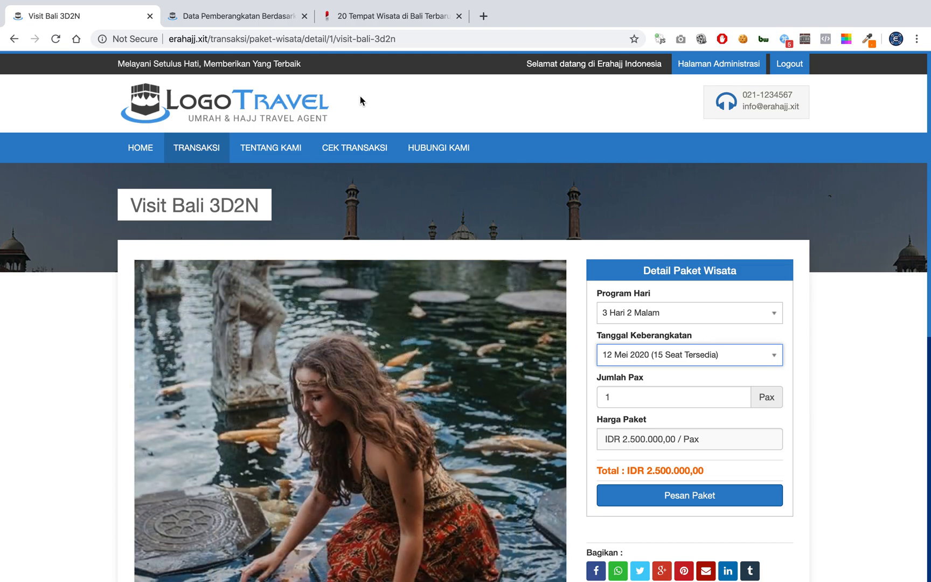
scroll(360, 96, down, 2)
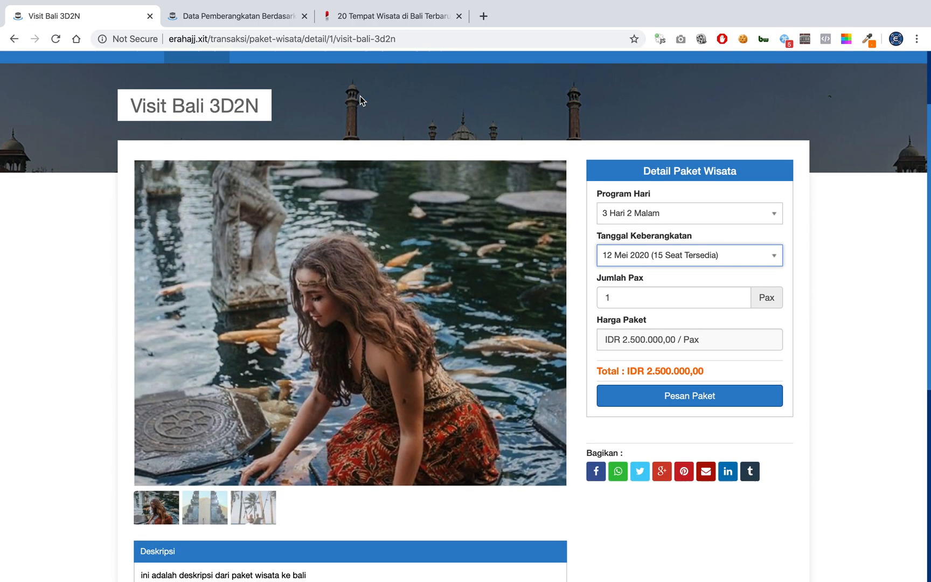